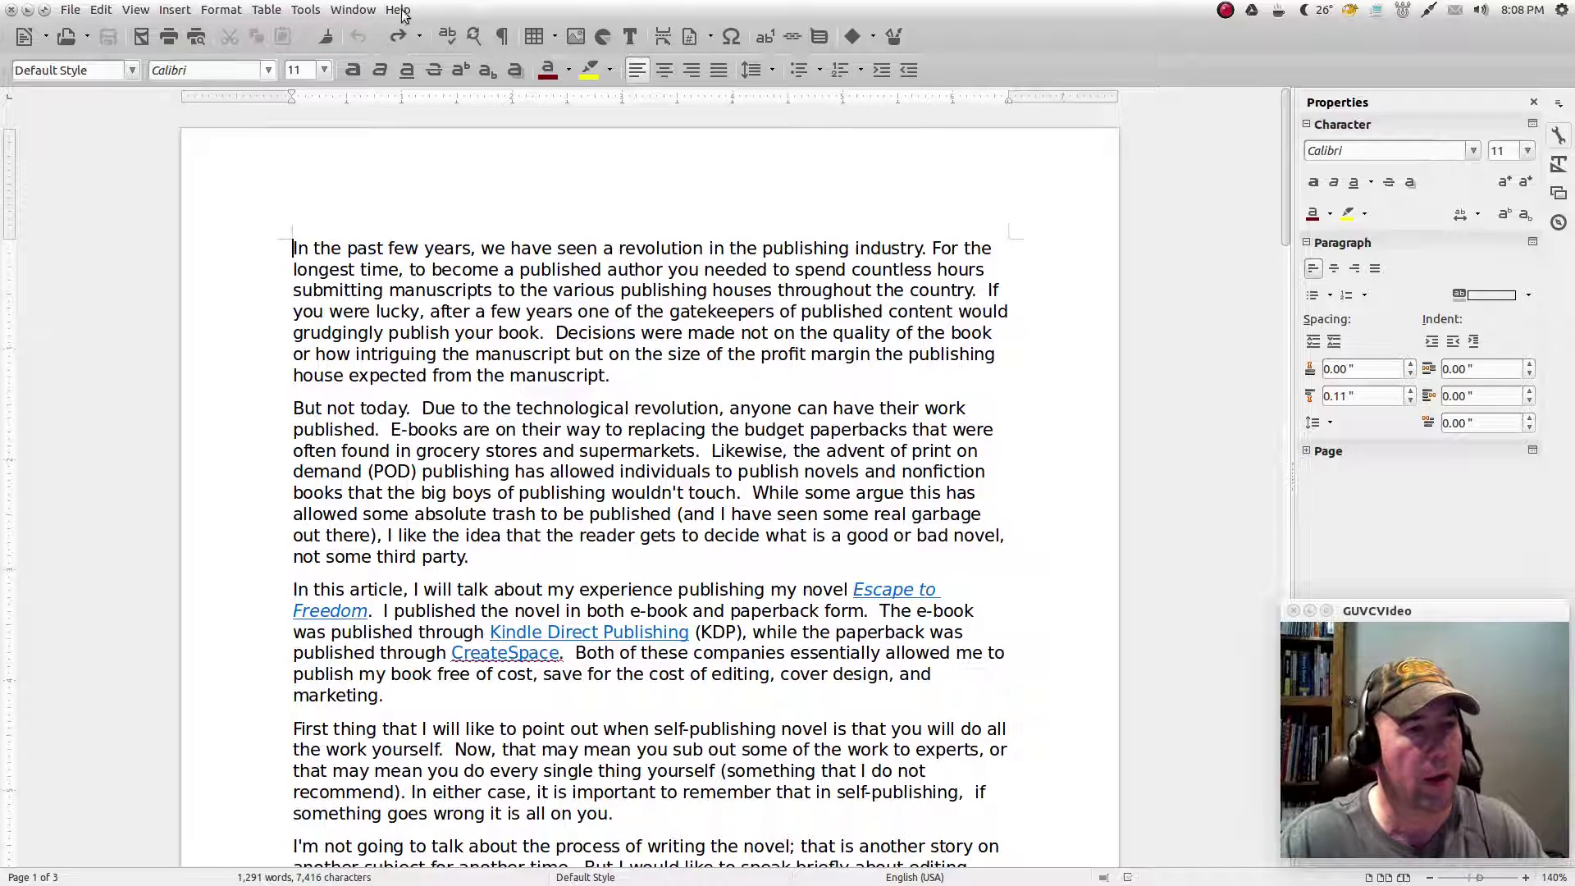
- Check the User Data options for the author's name and initials used in document properties
{"action": "left_click", "coordinate": [306, 10]}
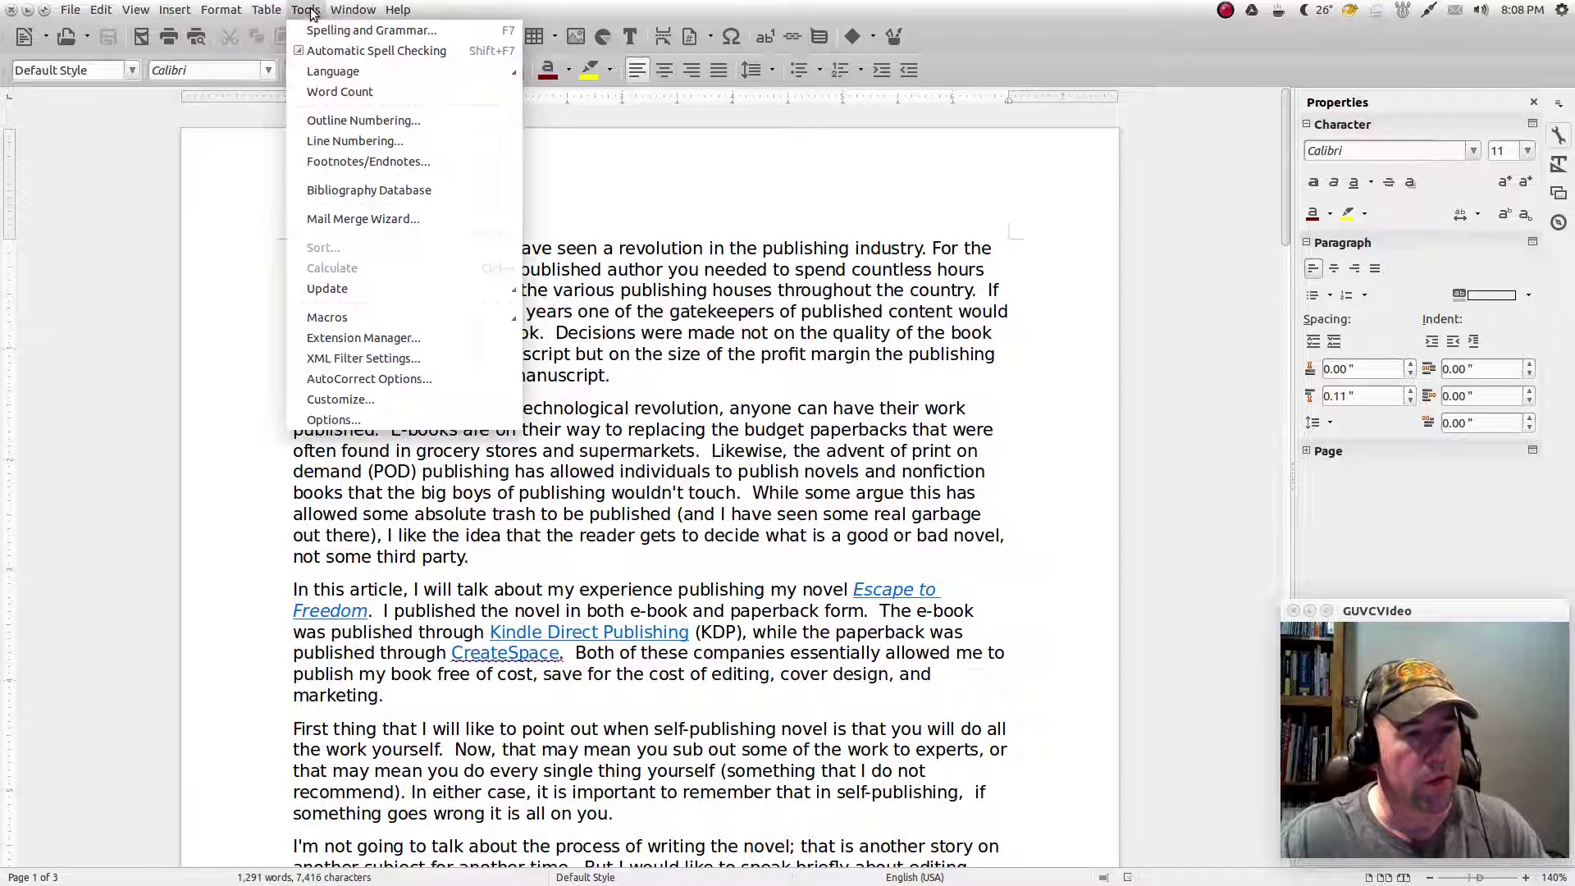
{"action": "left_click", "coordinate": [344, 421]}
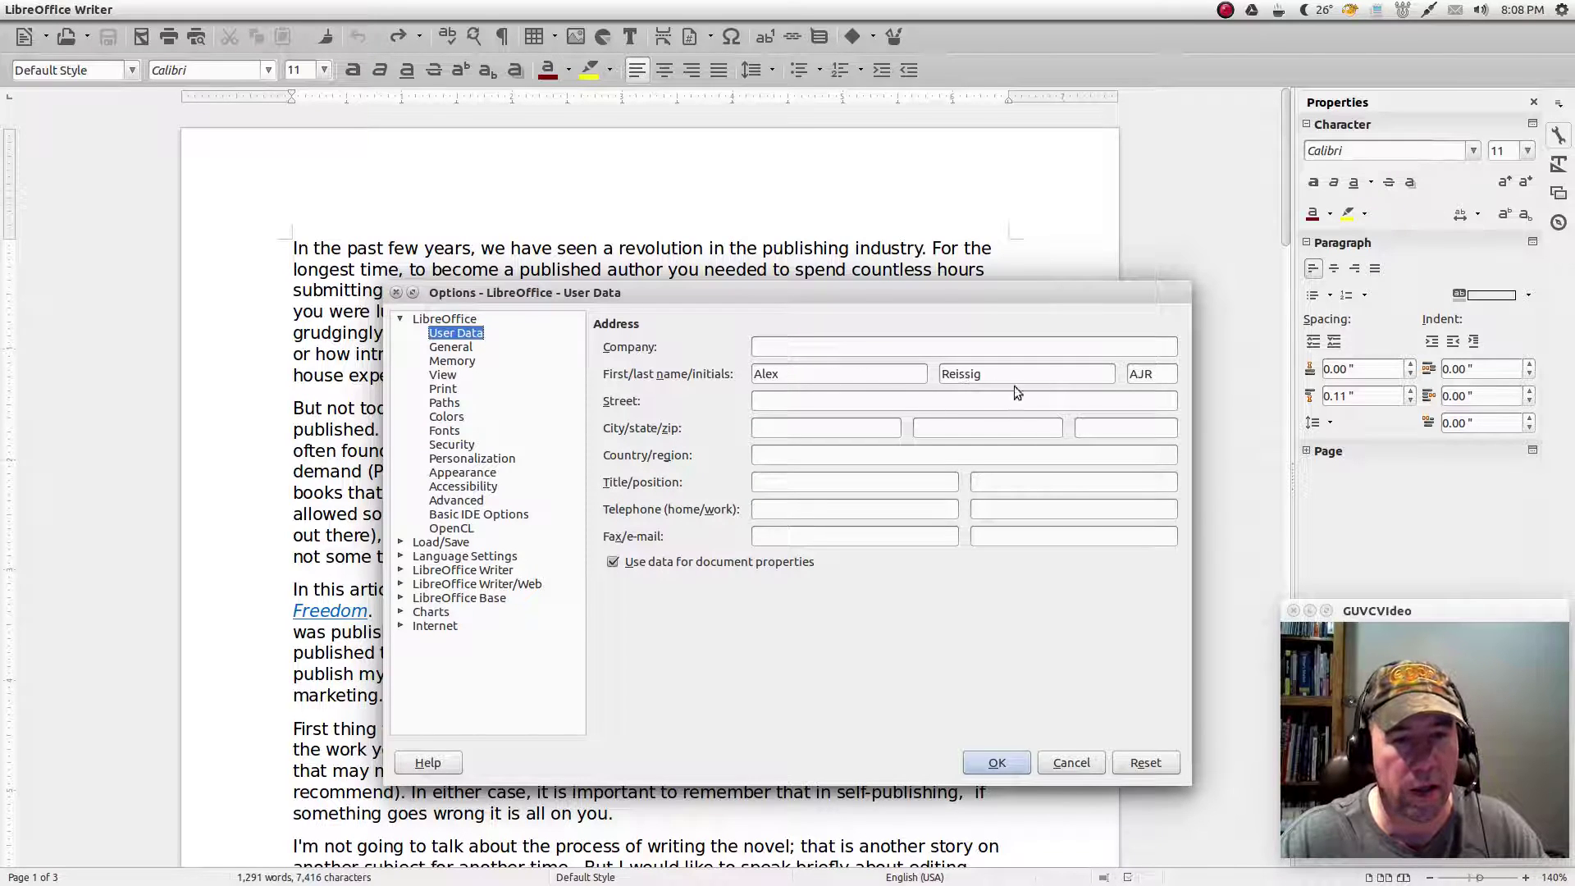
{"action": "left_click", "coordinate": [997, 764]}
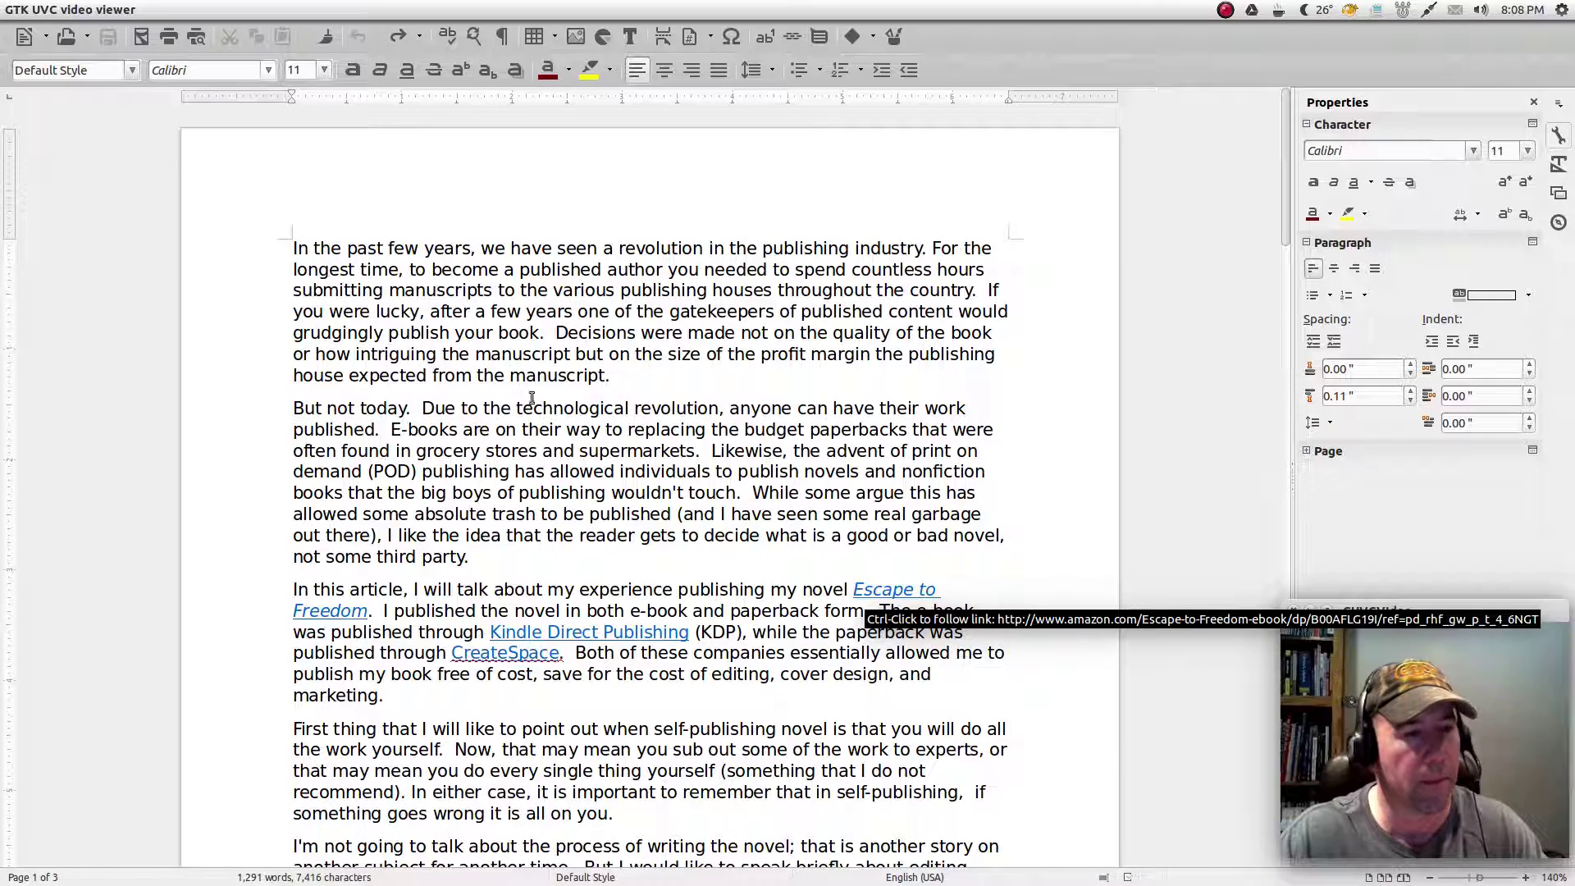
{"action": "left_click", "coordinate": [461, 320]}
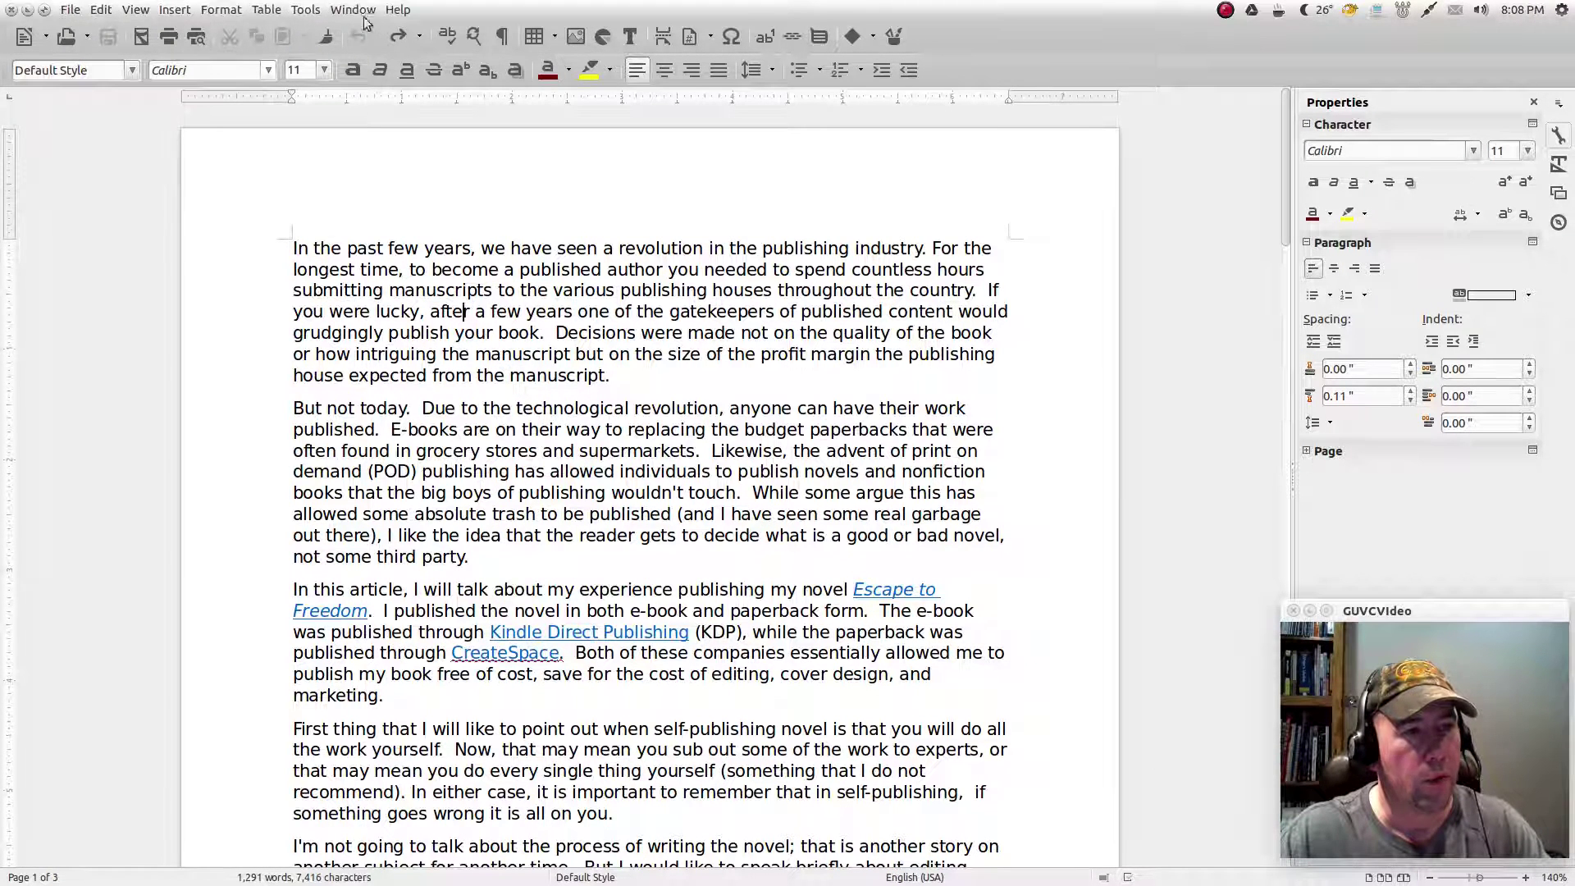
- Turn on recording of tracked changes for the document
{"action": "left_click", "coordinate": [97, 14]}
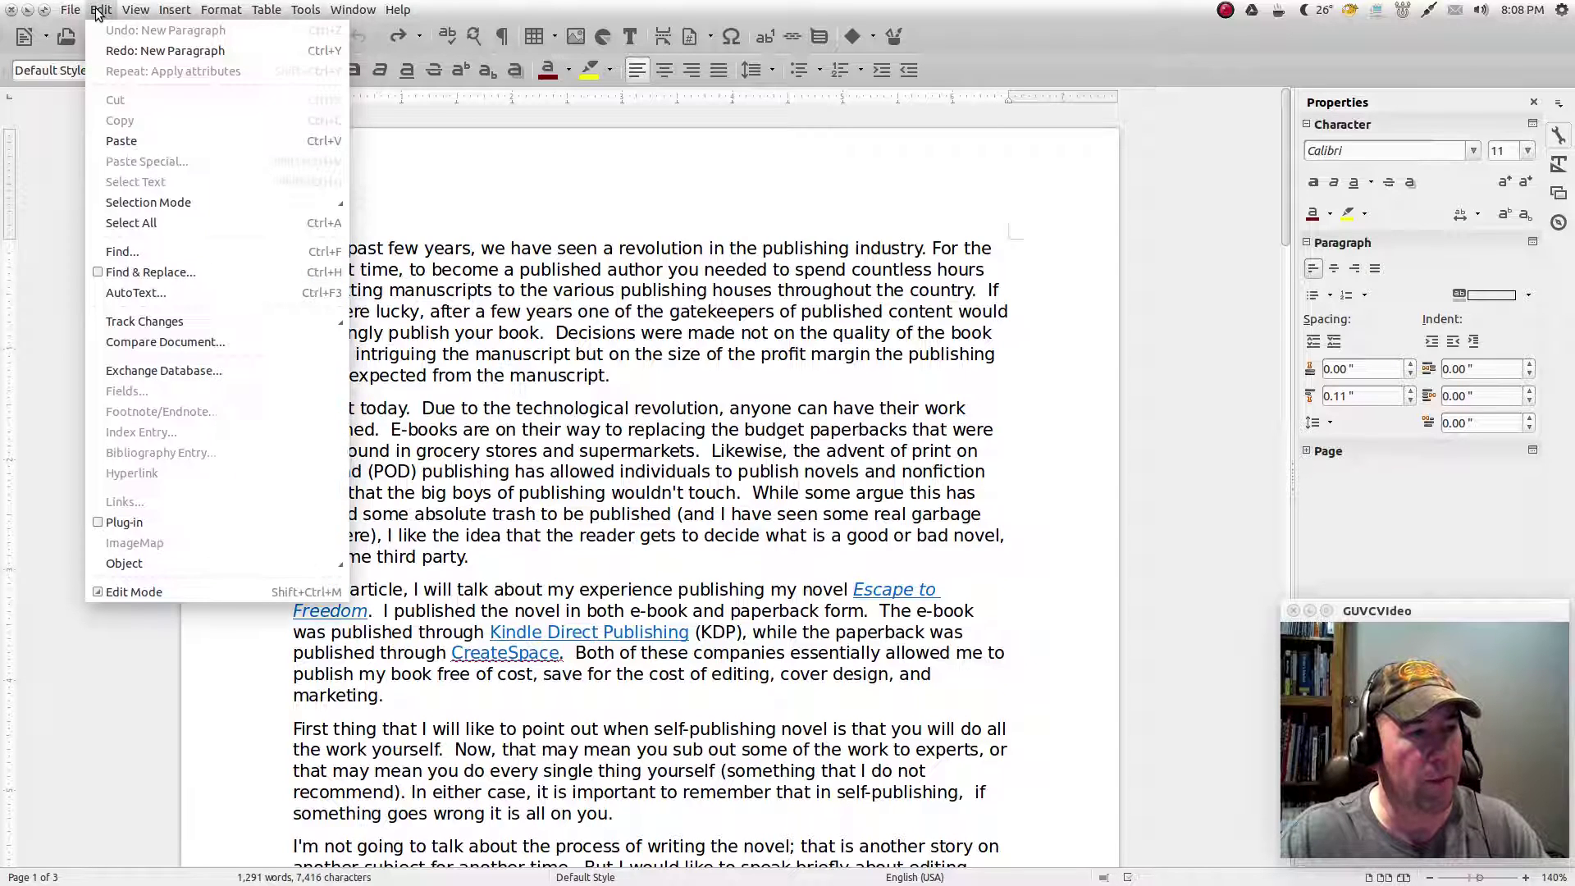
{"action": "mouse_move", "coordinate": [154, 325]}
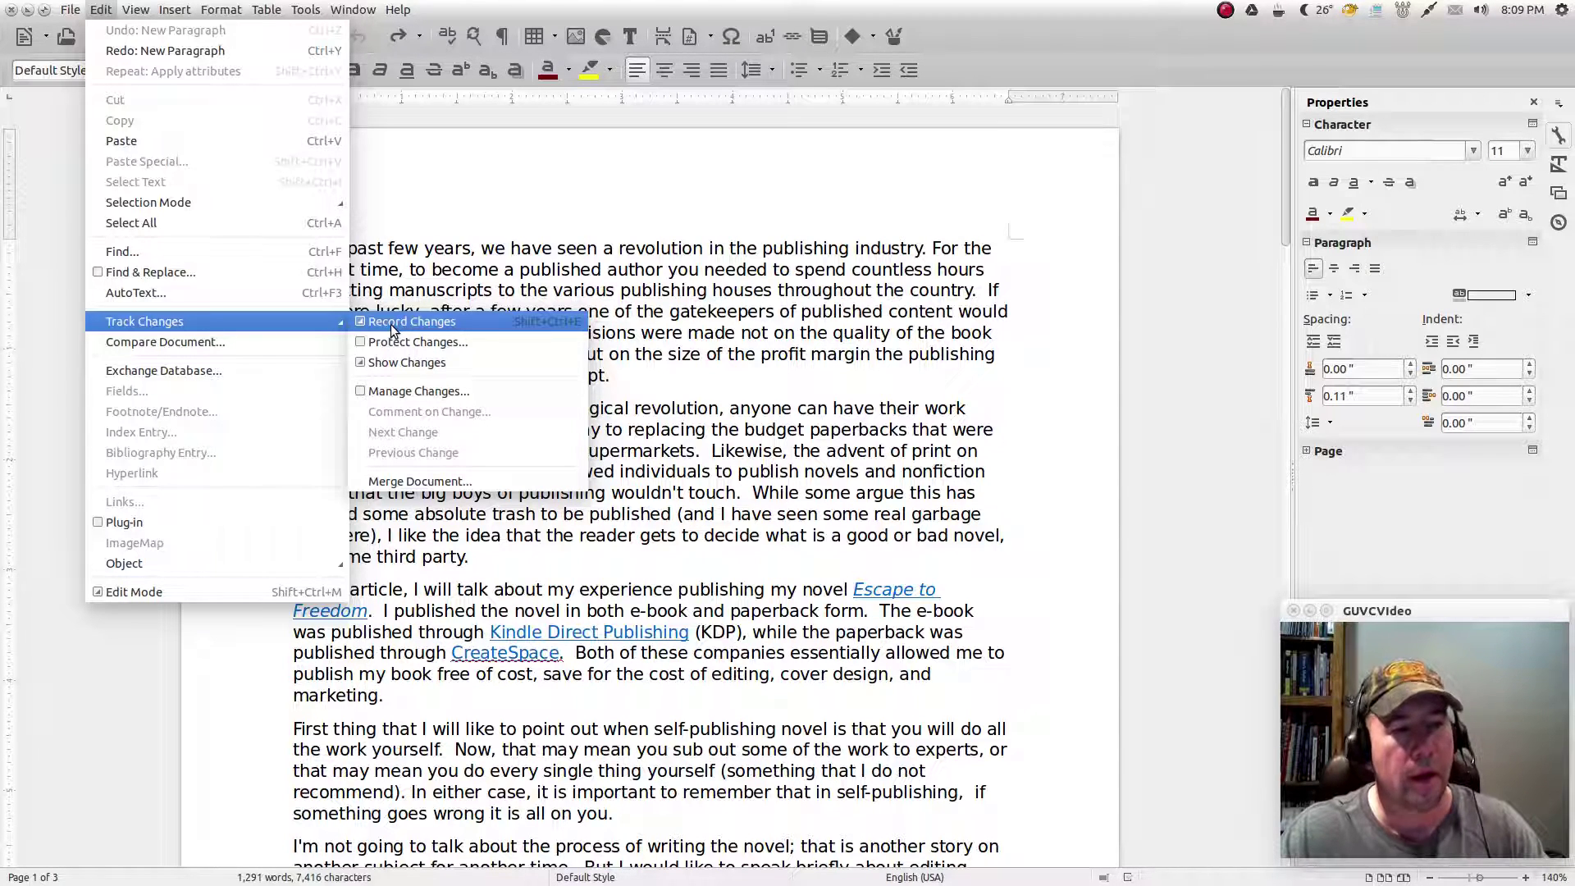
{"action": "left_click", "coordinate": [390, 323]}
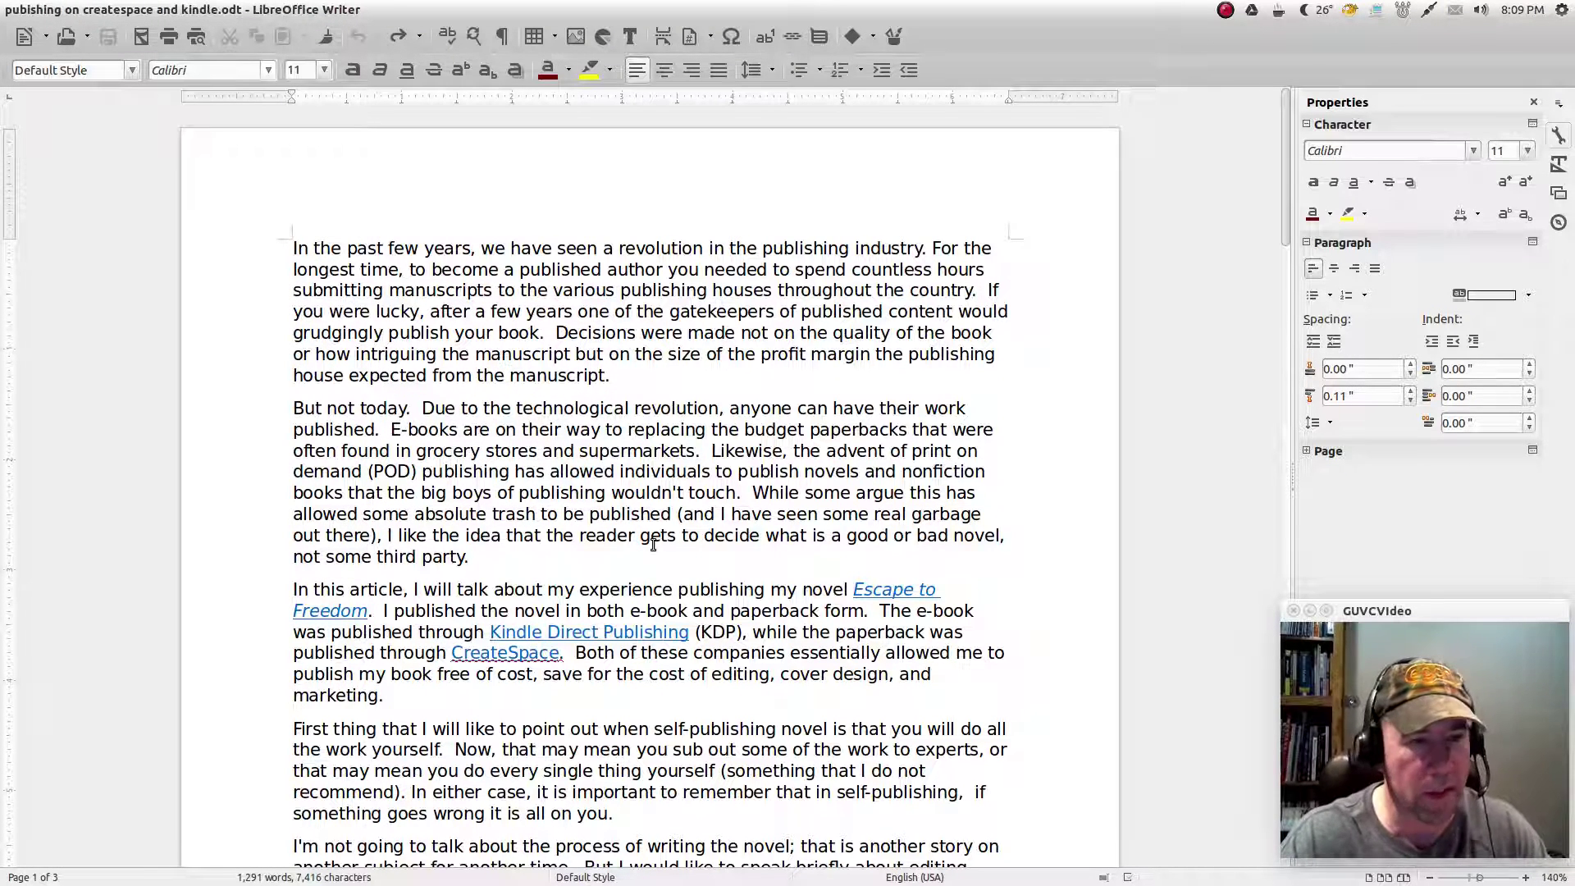
- Insert a blank line above the first paragraph and apply the Title style to it
{"action": "key", "text": "Return"}
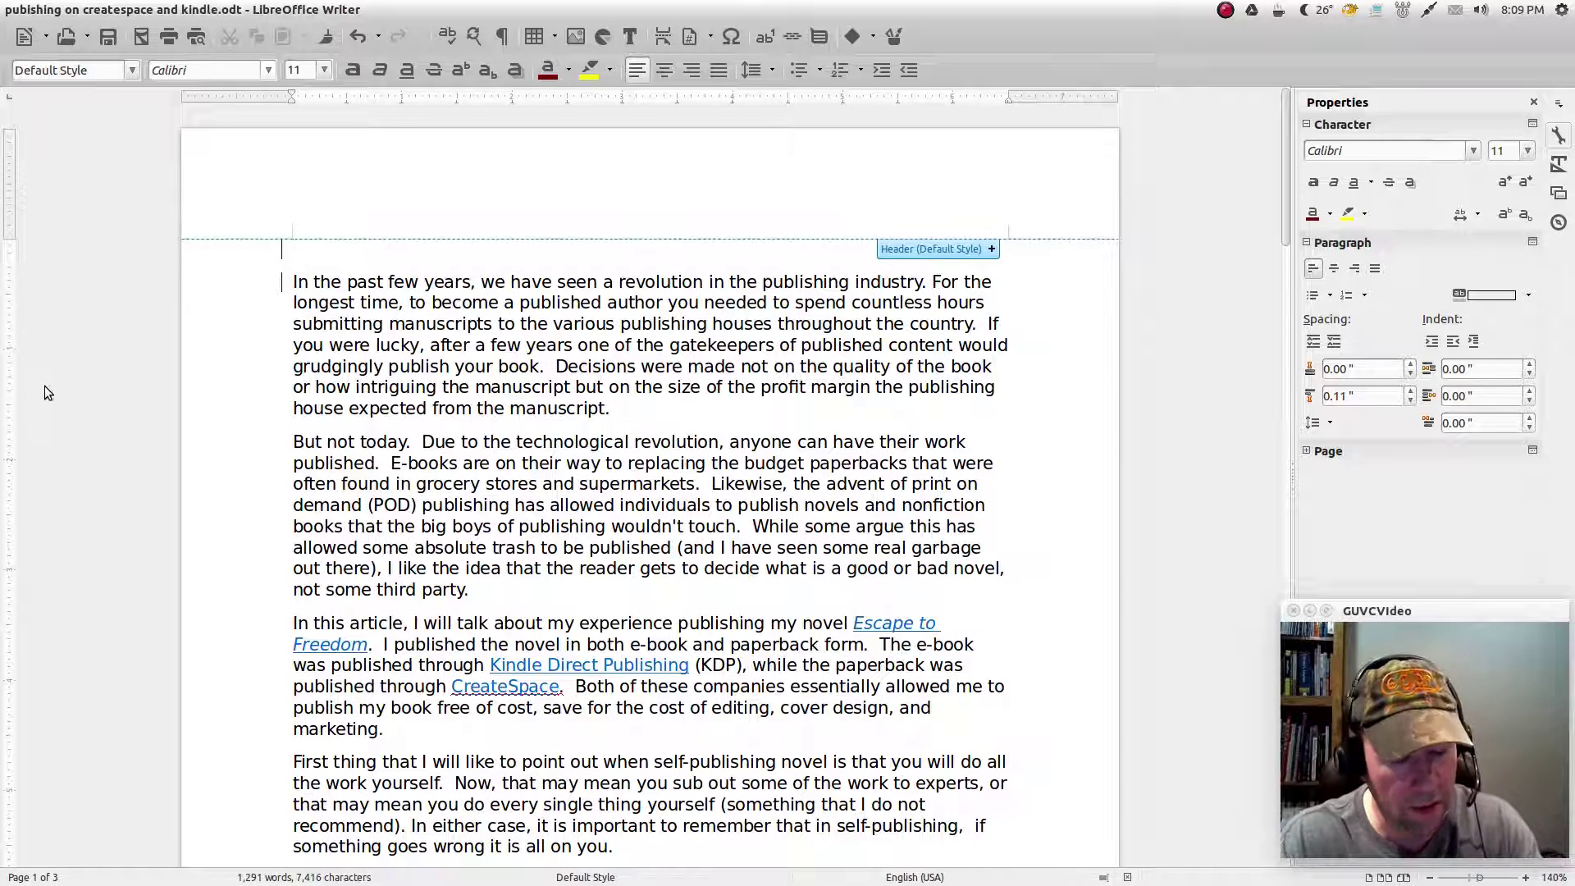
{"action": "left_click", "coordinate": [132, 71]}
{"action": "left_click", "coordinate": [66, 208]}
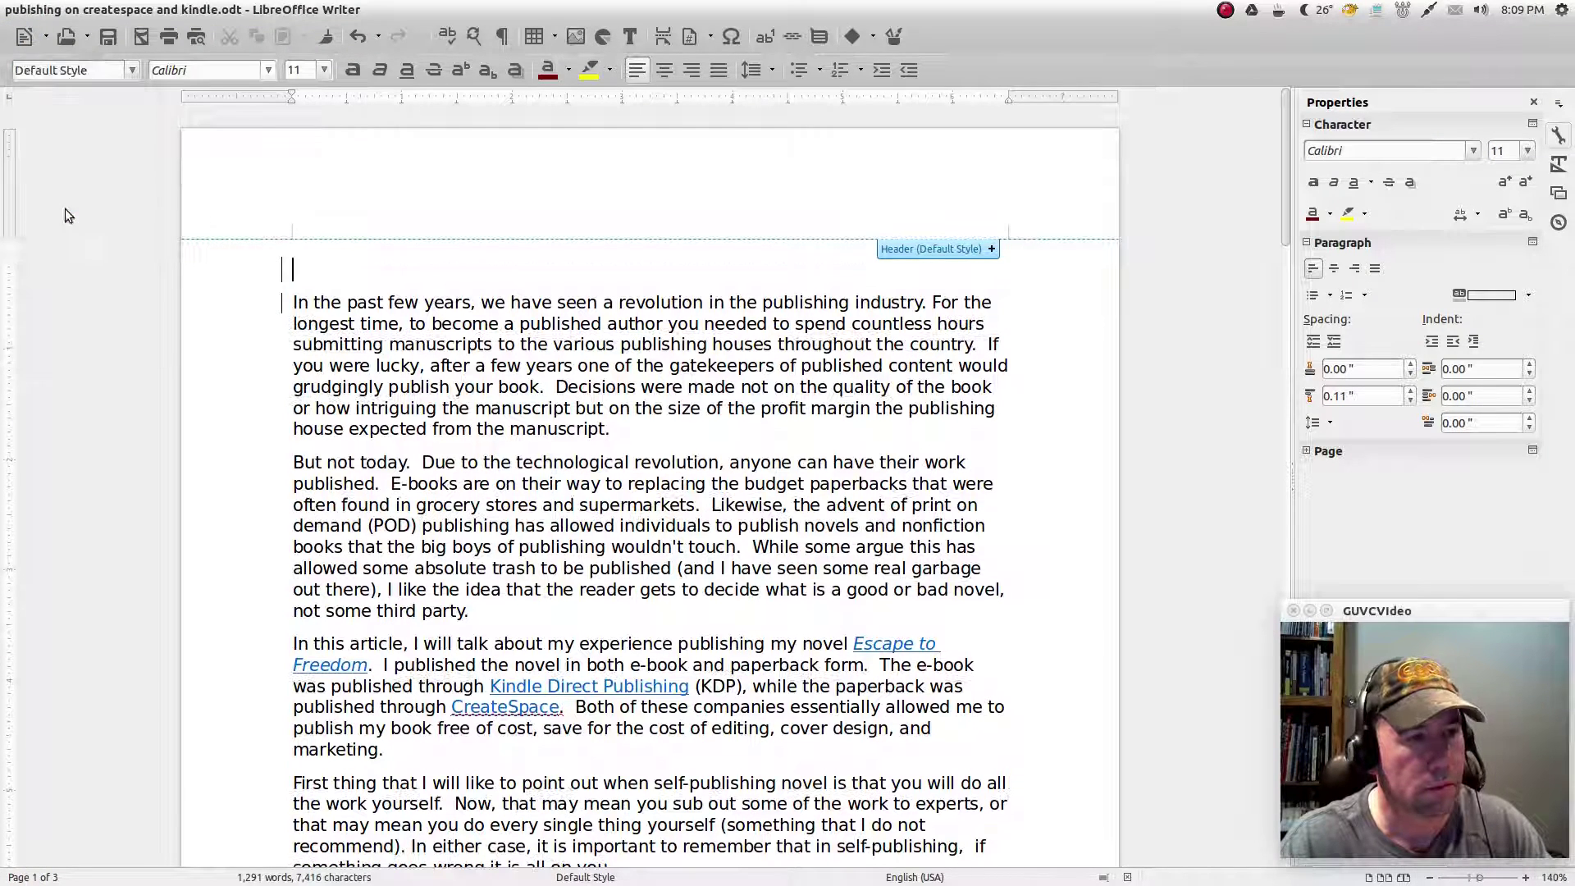
- Write "Publishing on Createspace" as the title on the new first line
{"action": "type", "text": "P"}
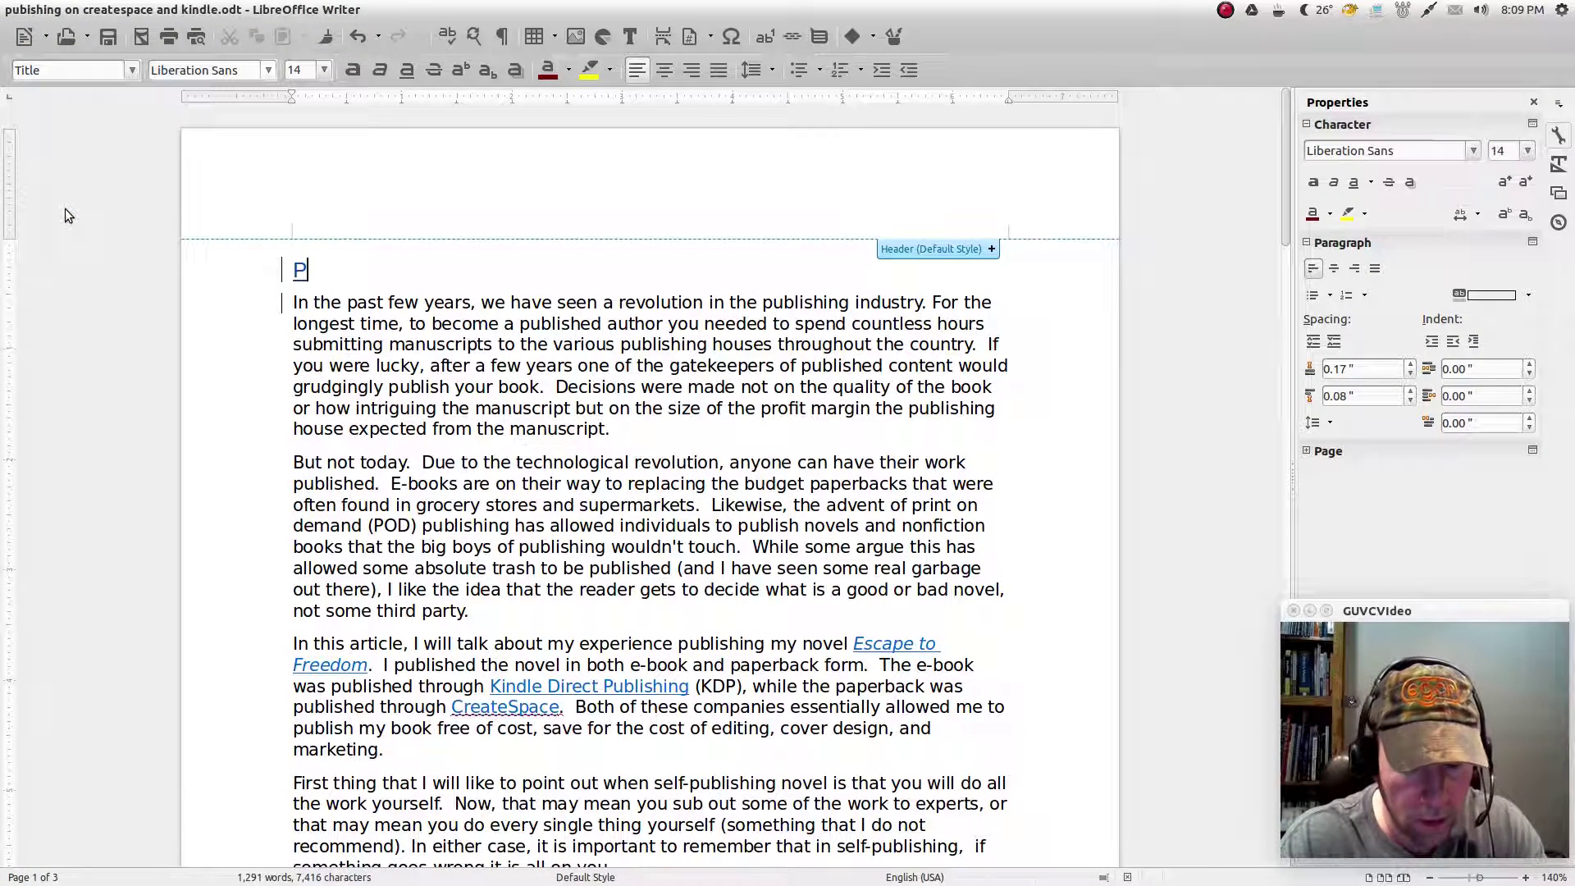
{"action": "type", "text": "ublishing"}
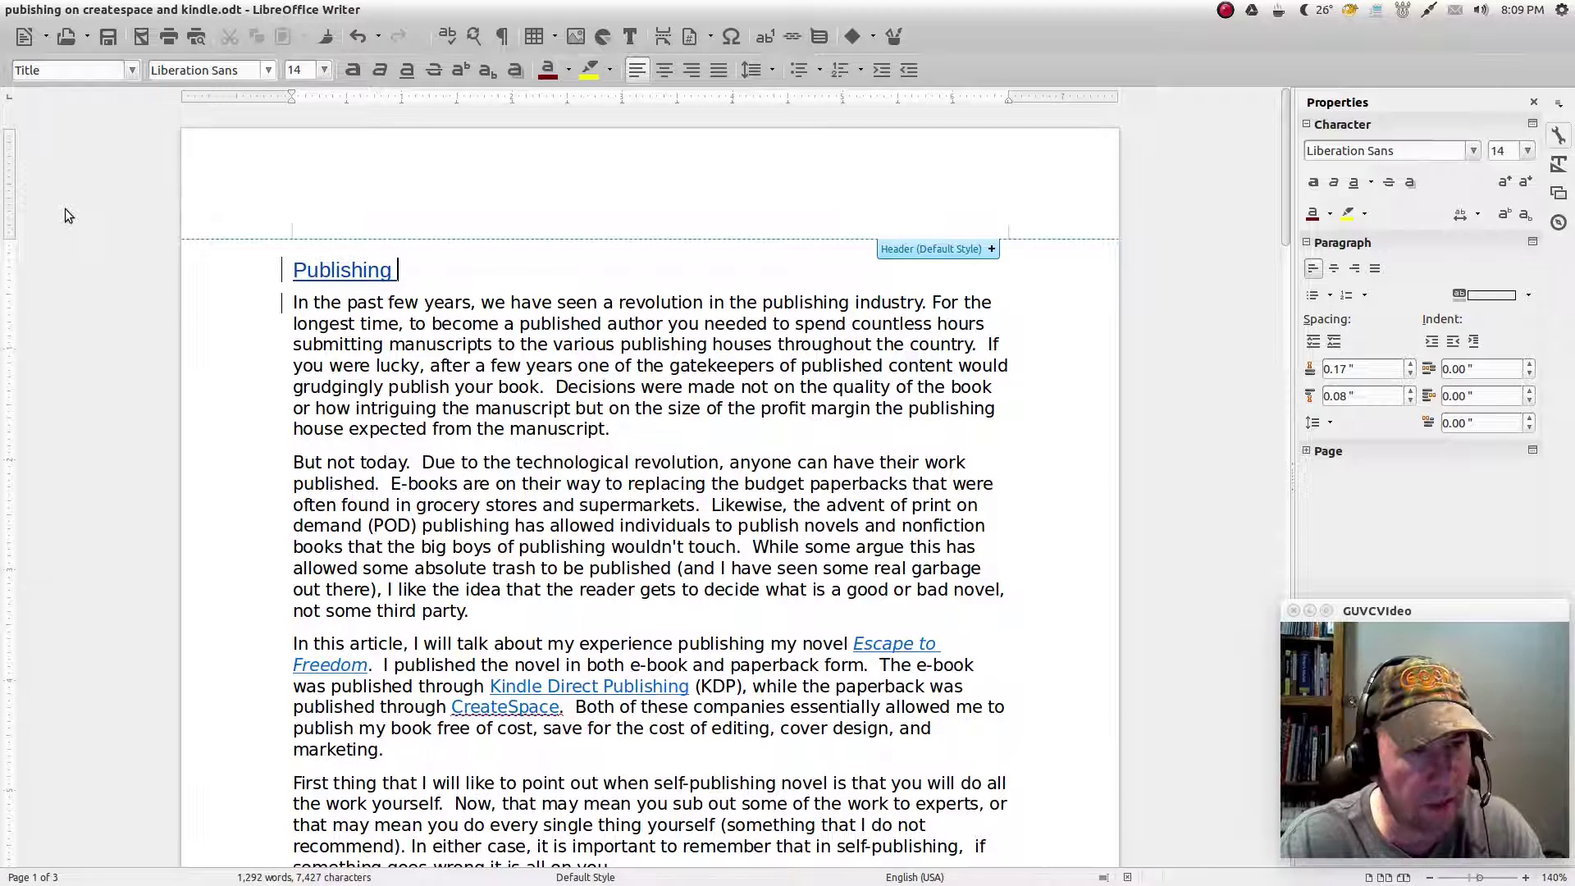
{"action": "type", "text": " on "}
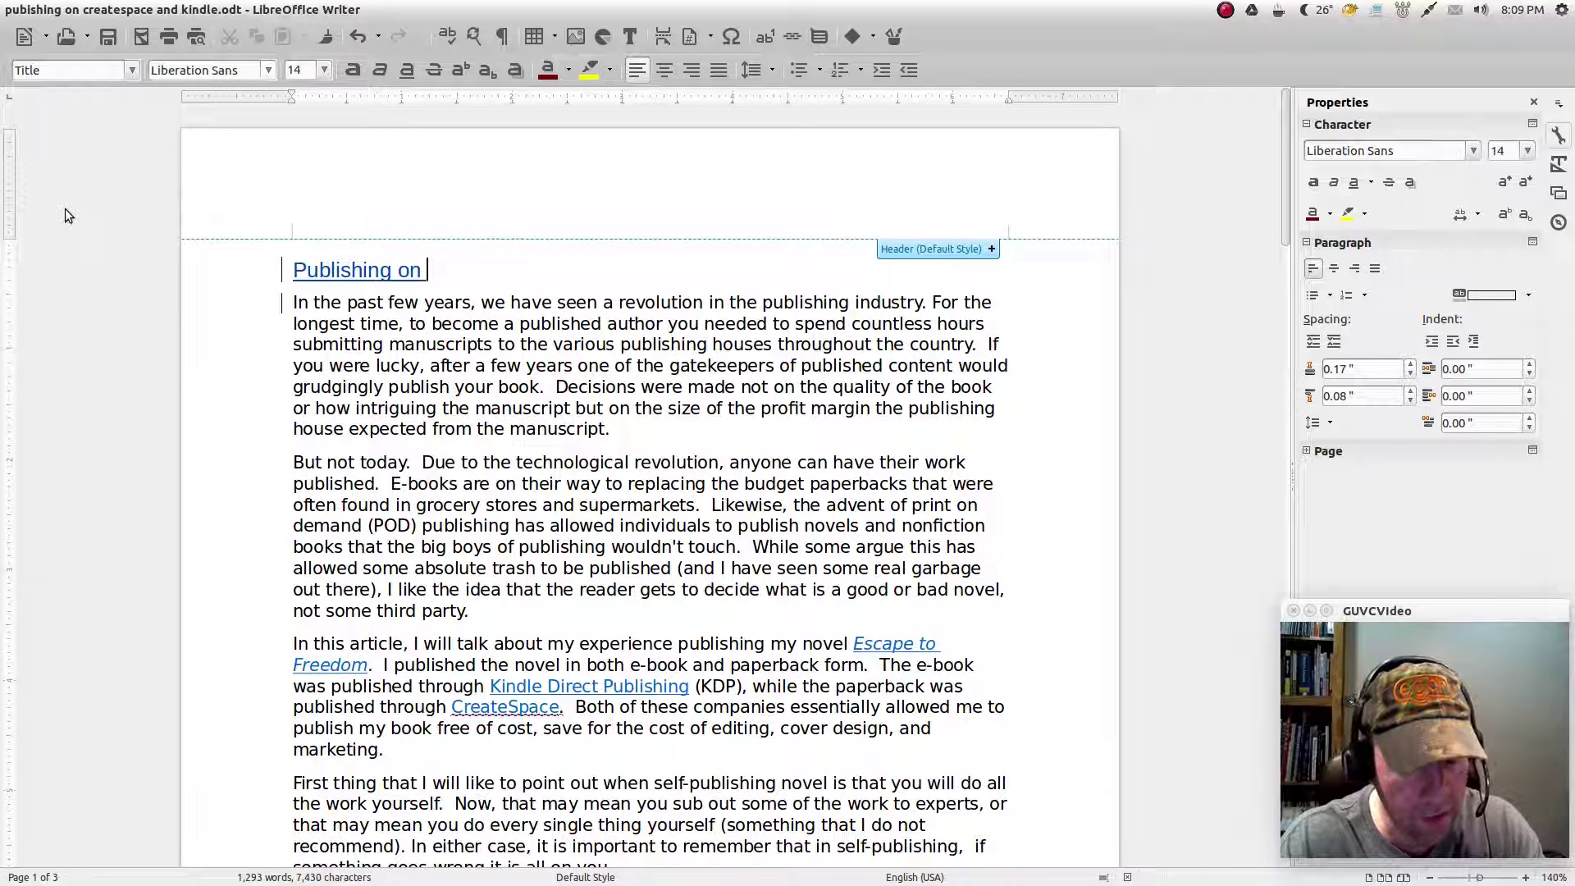
{"action": "type", "text": "Creates"}
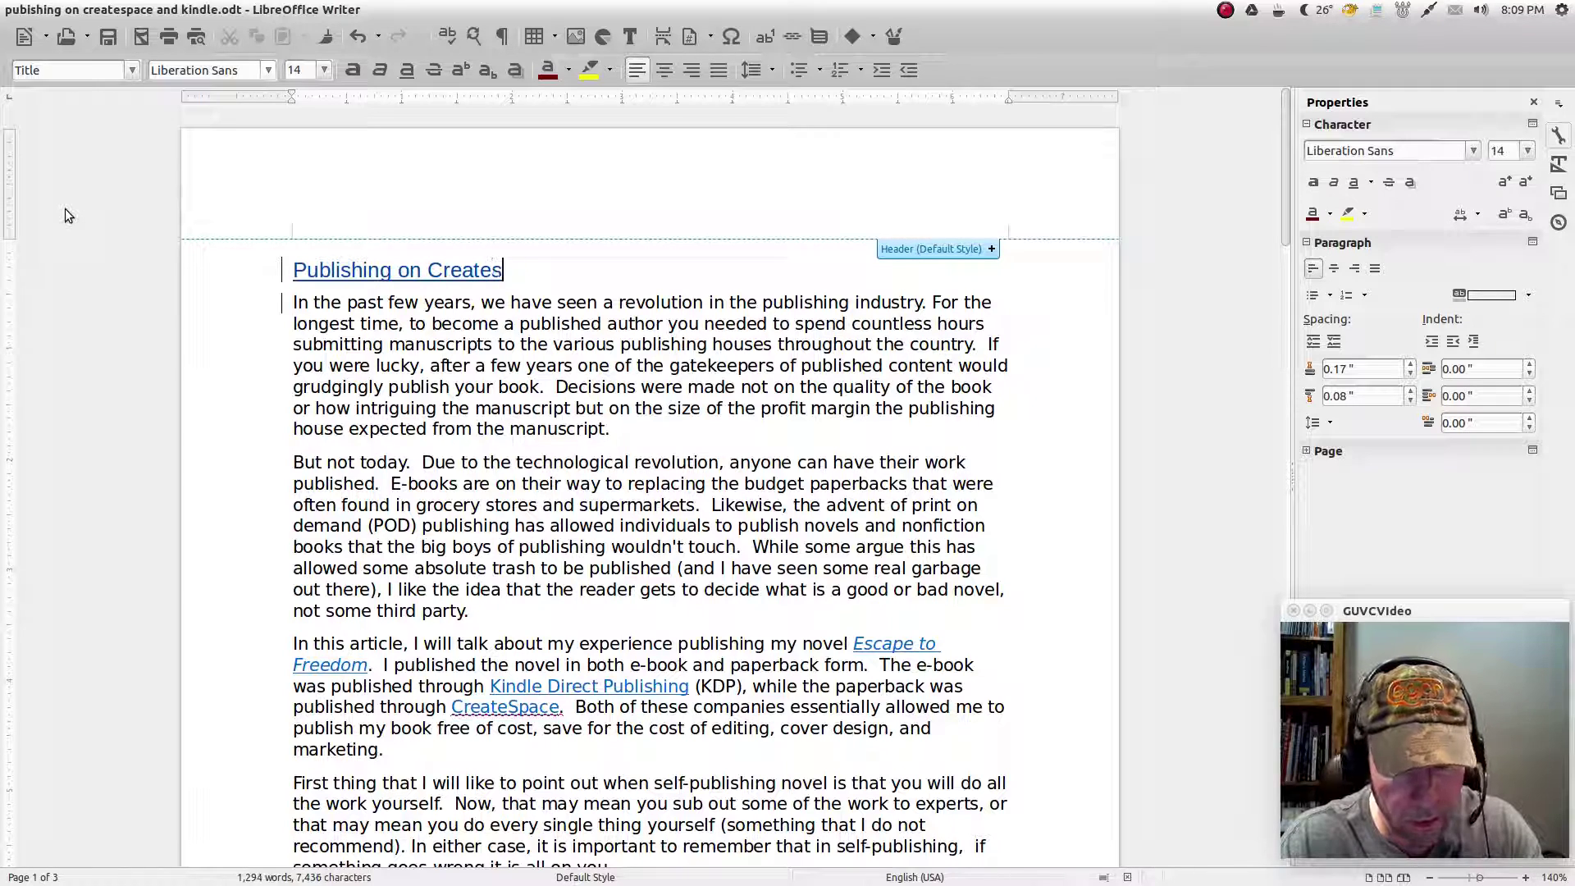
{"action": "type", "text": "pace"}
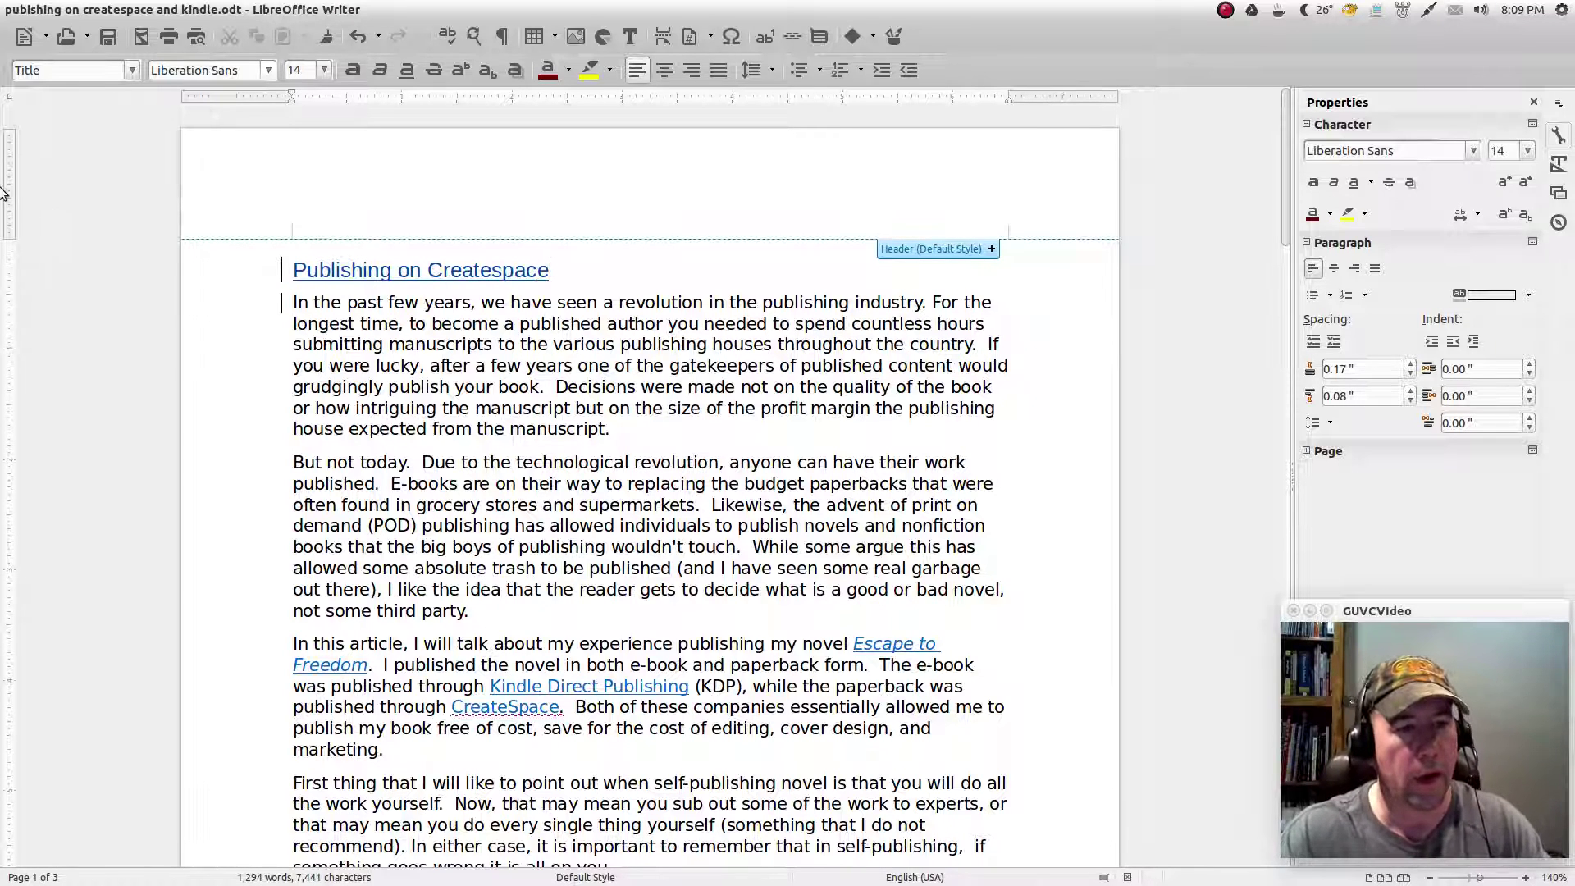
- Inspect the tracked insertion details of the new title and undo the last change
{"action": "left_click", "coordinate": [495, 345]}
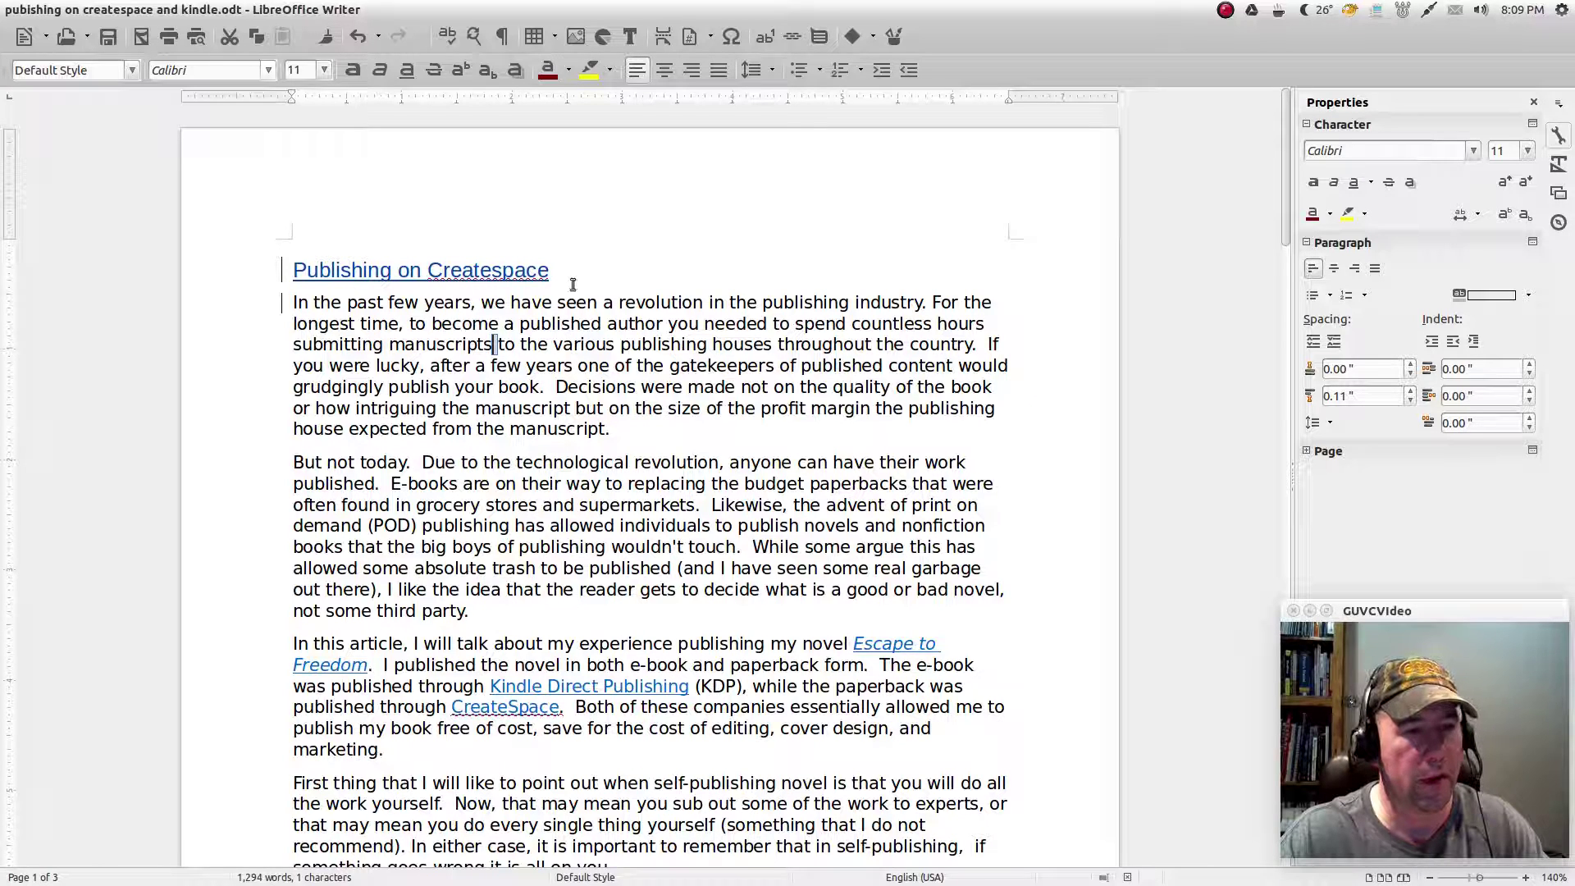
{"action": "left_click_drag", "start_coordinate": [550, 270], "coordinate": [305, 269]}
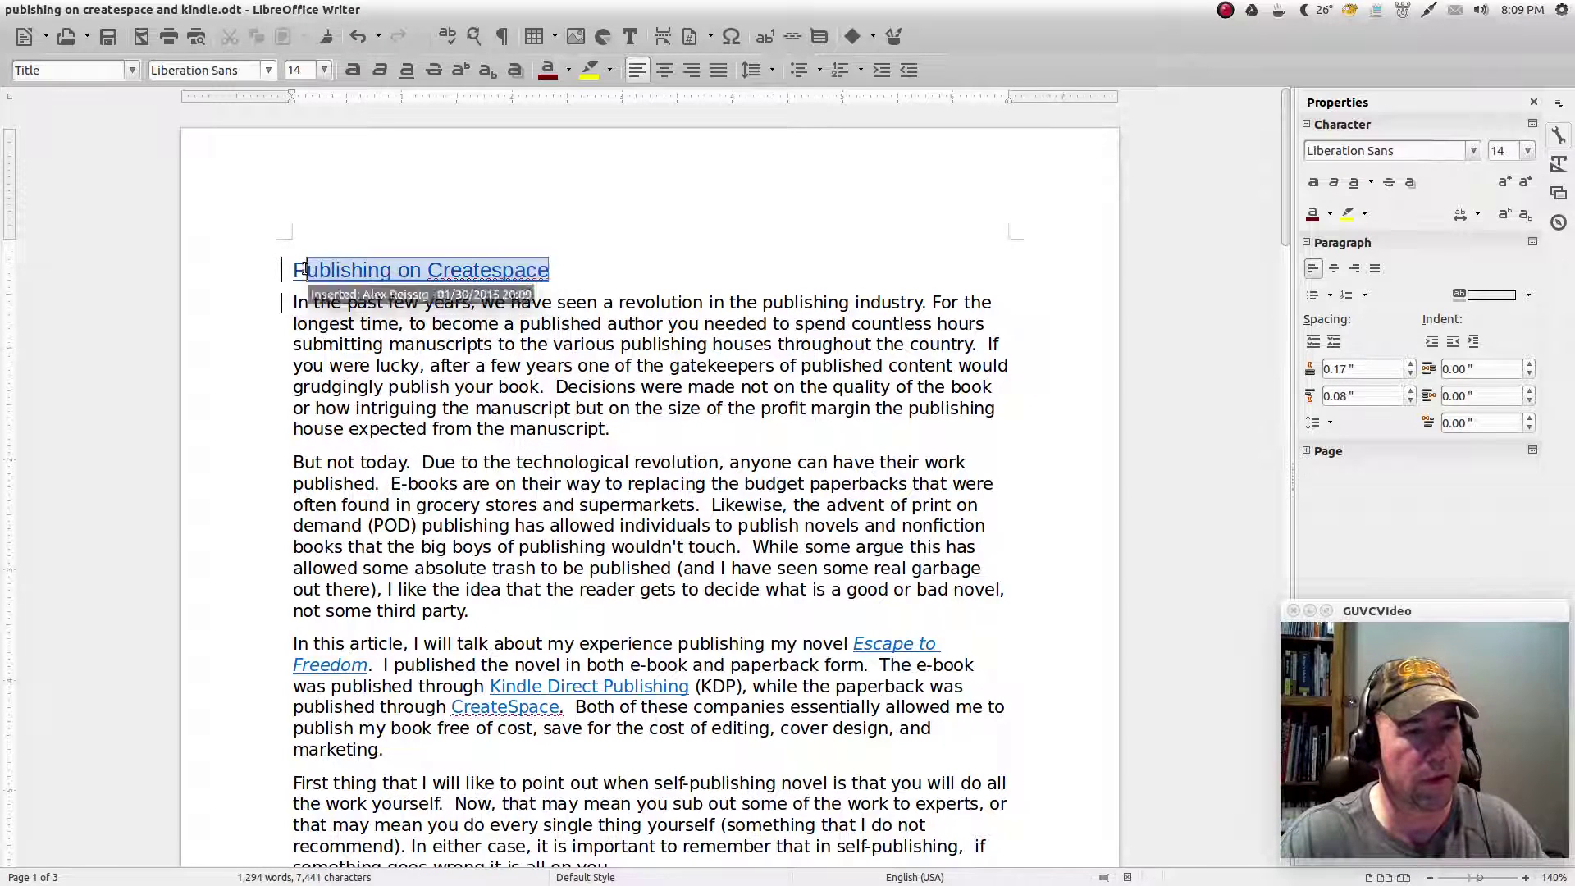
{"action": "left_click", "coordinate": [476, 408]}
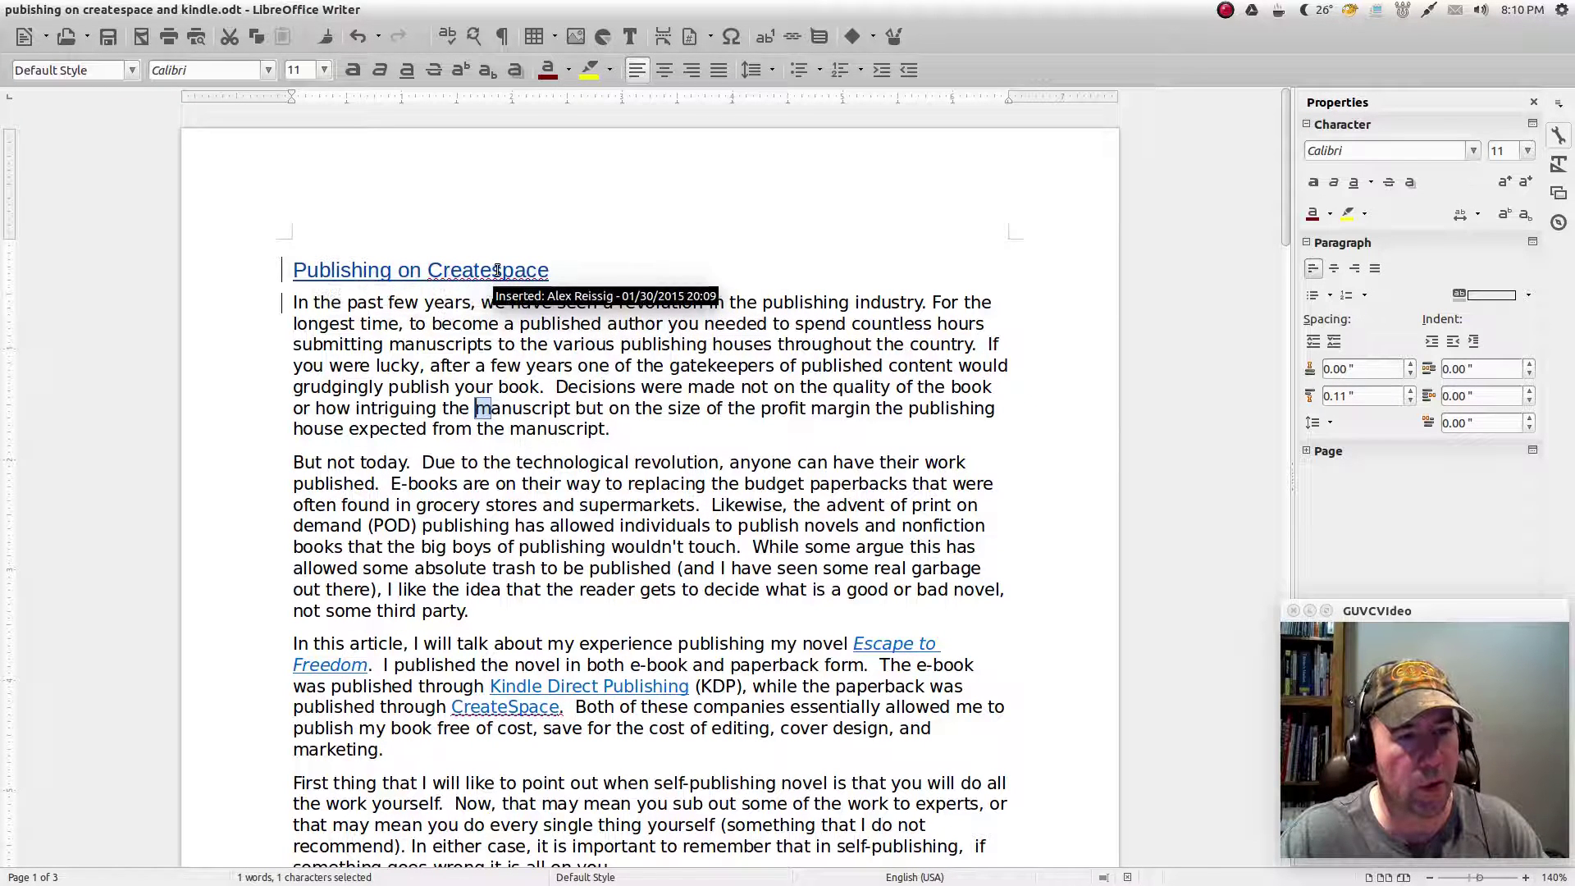
{"action": "key", "text": "ctrl+z"}
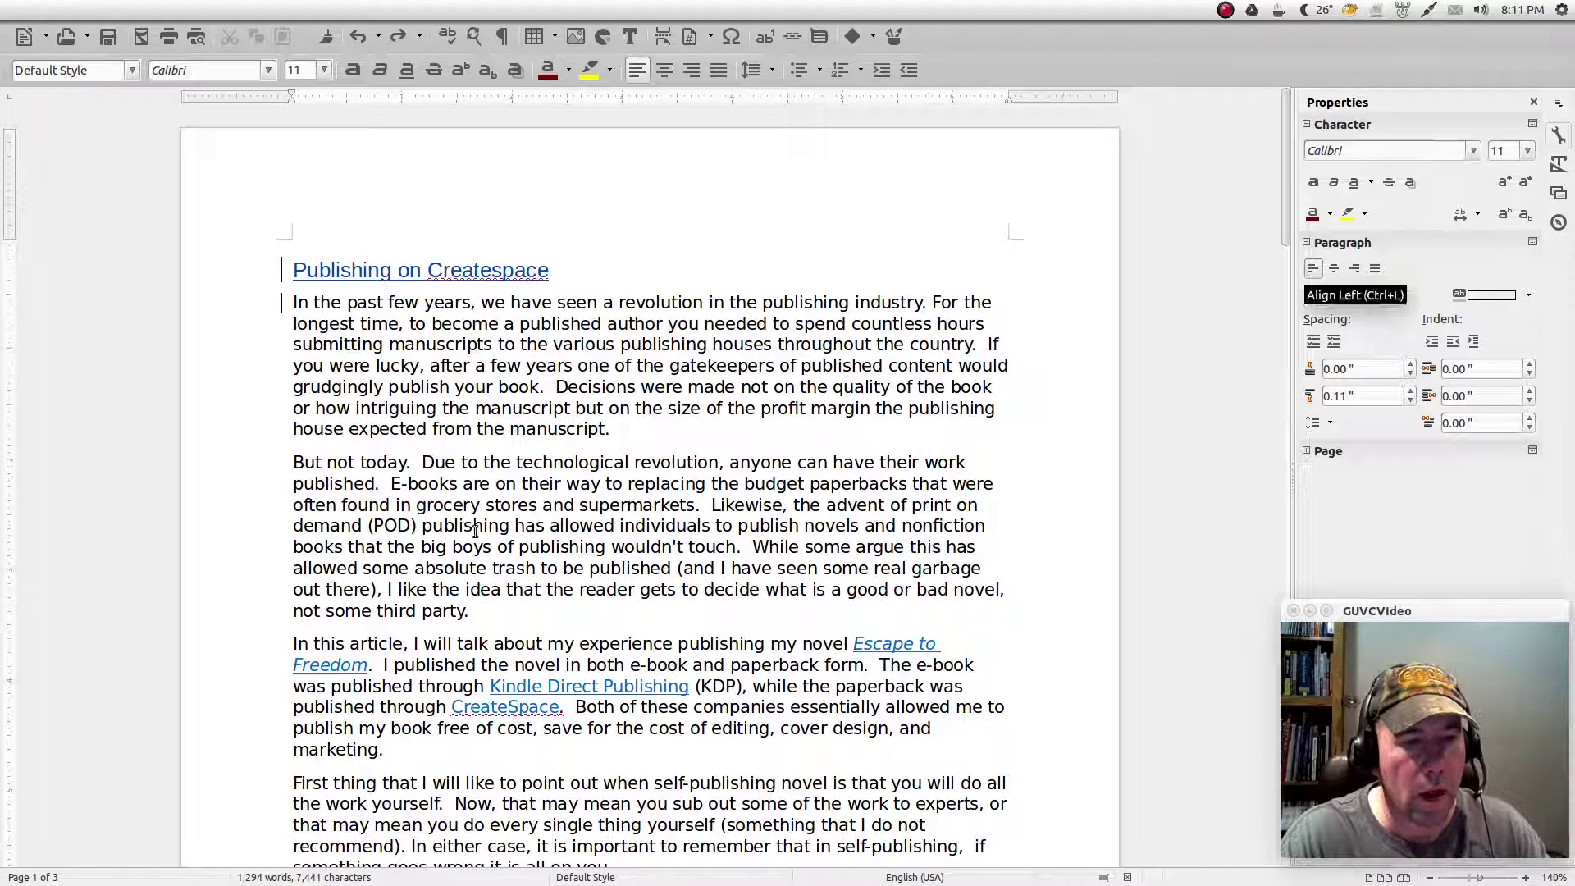
- Format "But not today." at the start of the second body paragraph in bold italic
{"action": "left_click_drag", "start_coordinate": [411, 464], "coordinate": [293, 464]}
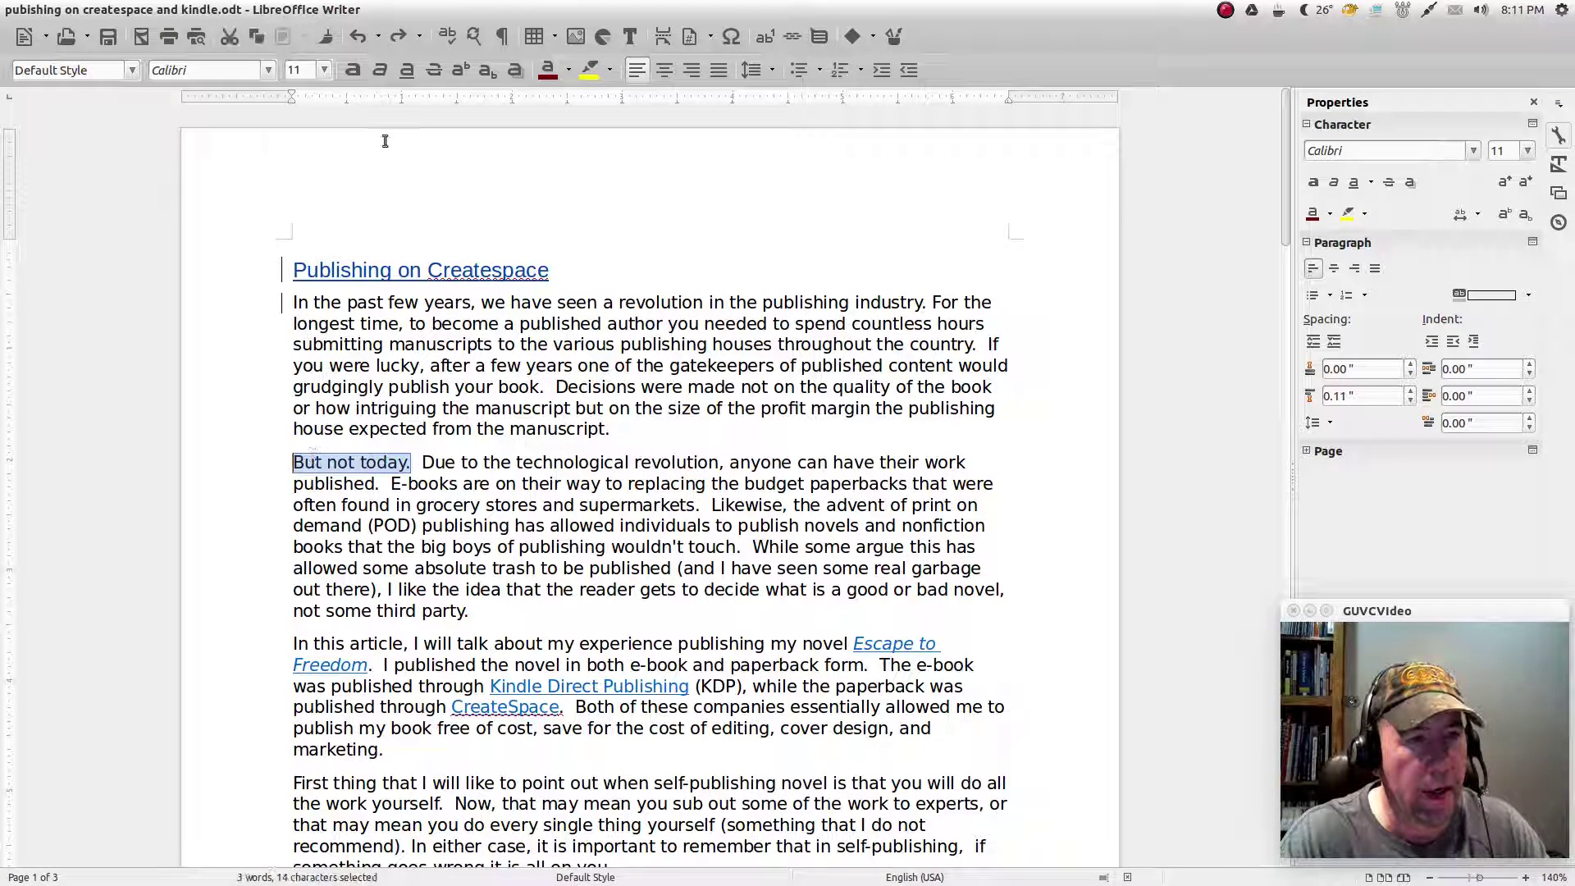
{"action": "left_click", "coordinate": [373, 72]}
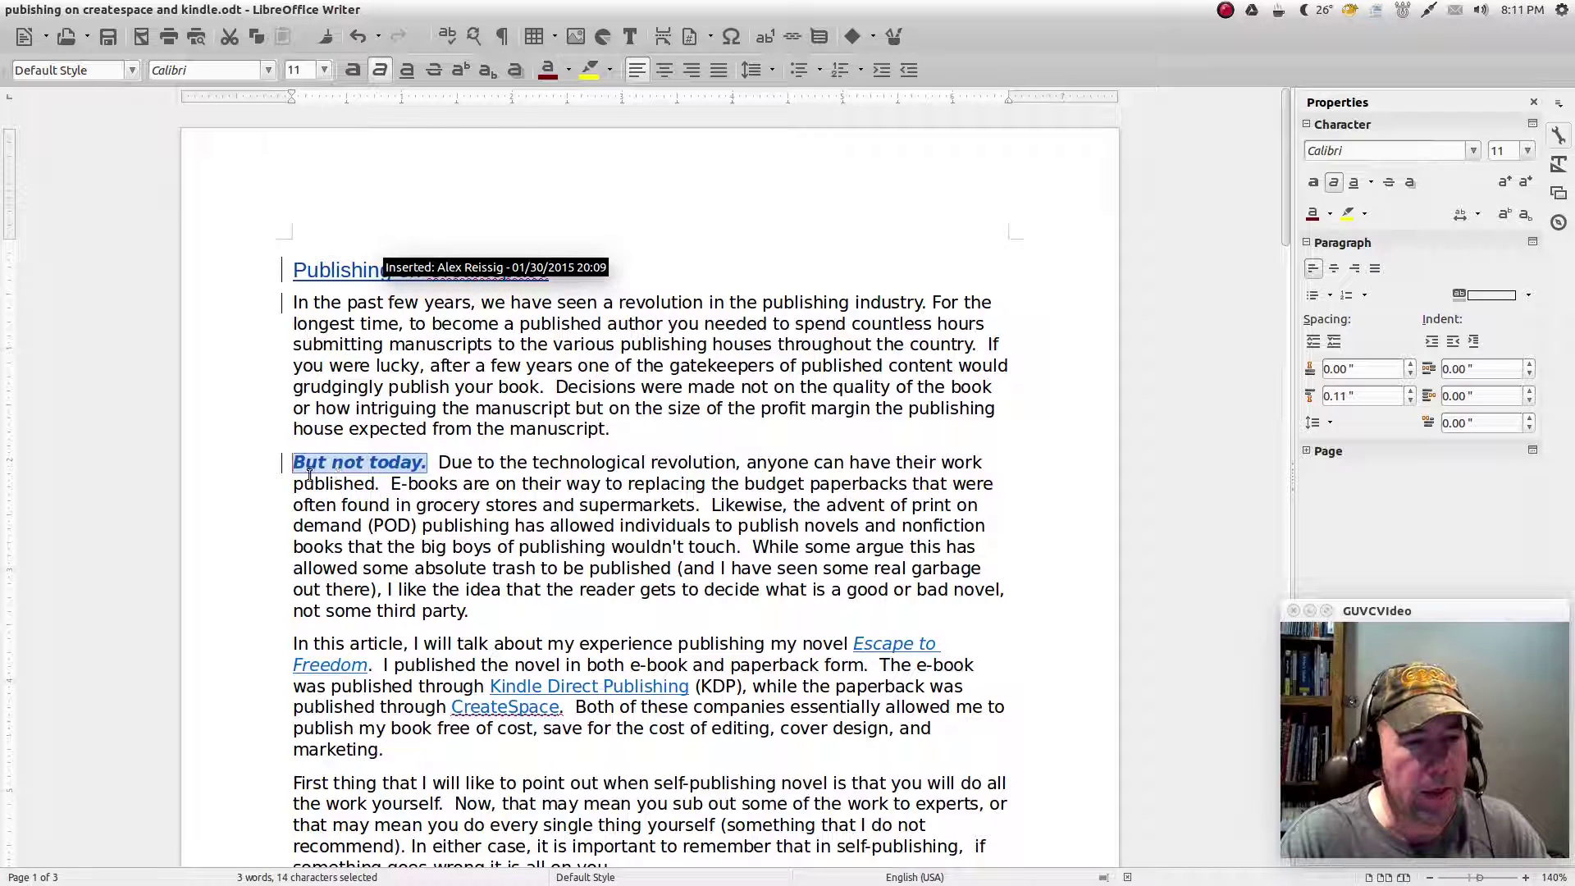
{"action": "left_click", "coordinate": [472, 505]}
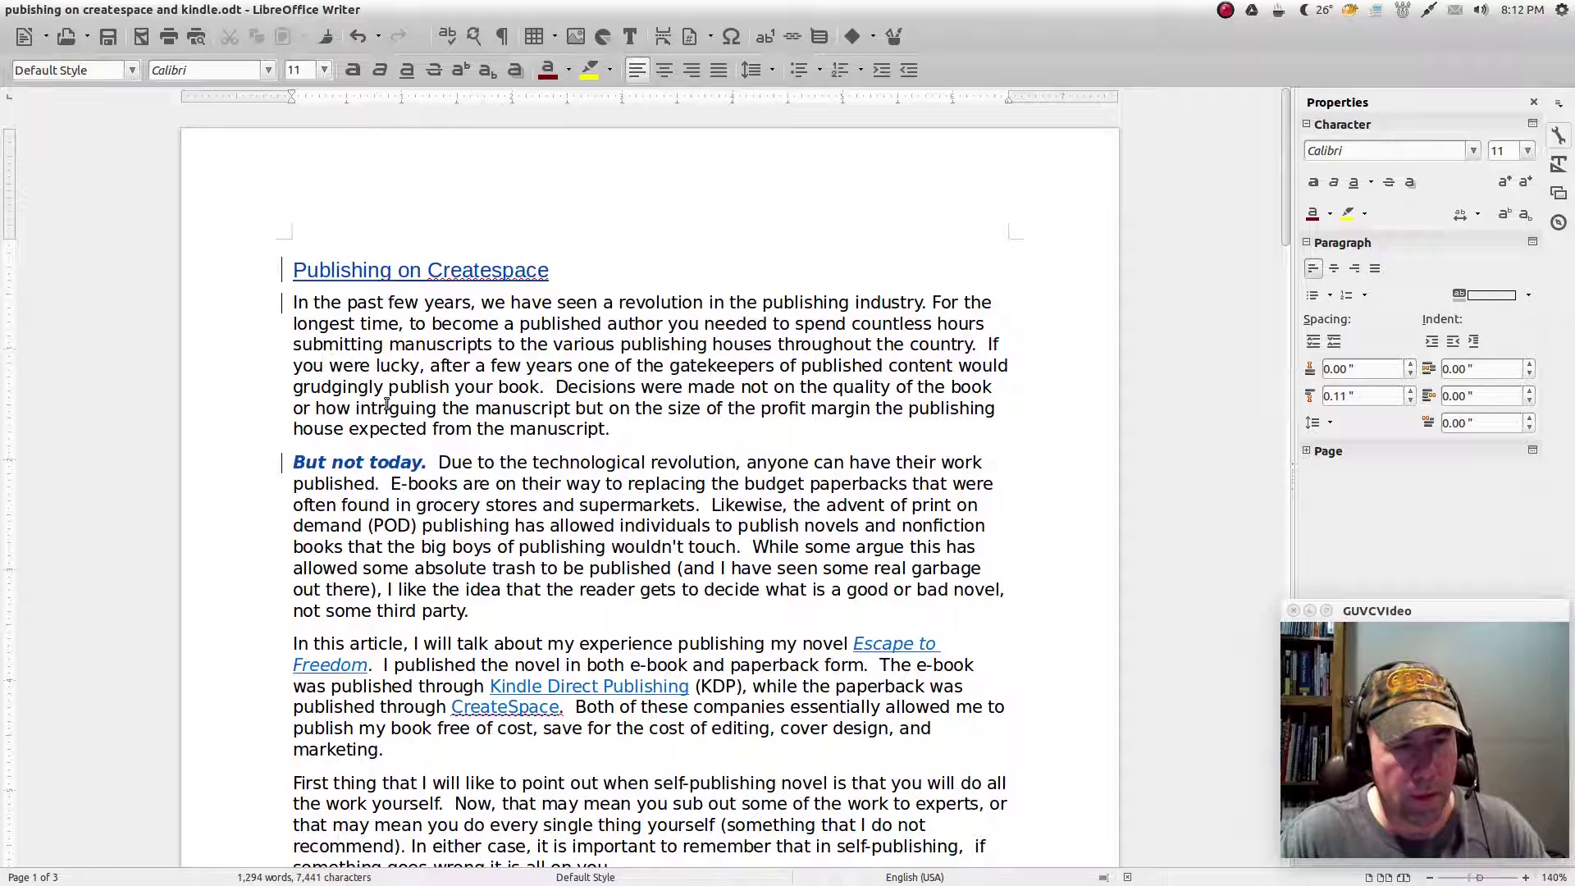
- Add the comment "I like this!" to the whole paragraph beginning with "But not today."
{"action": "scroll", "coordinate": [593, 583], "scroll_direction": "down", "scroll_amount": 1}
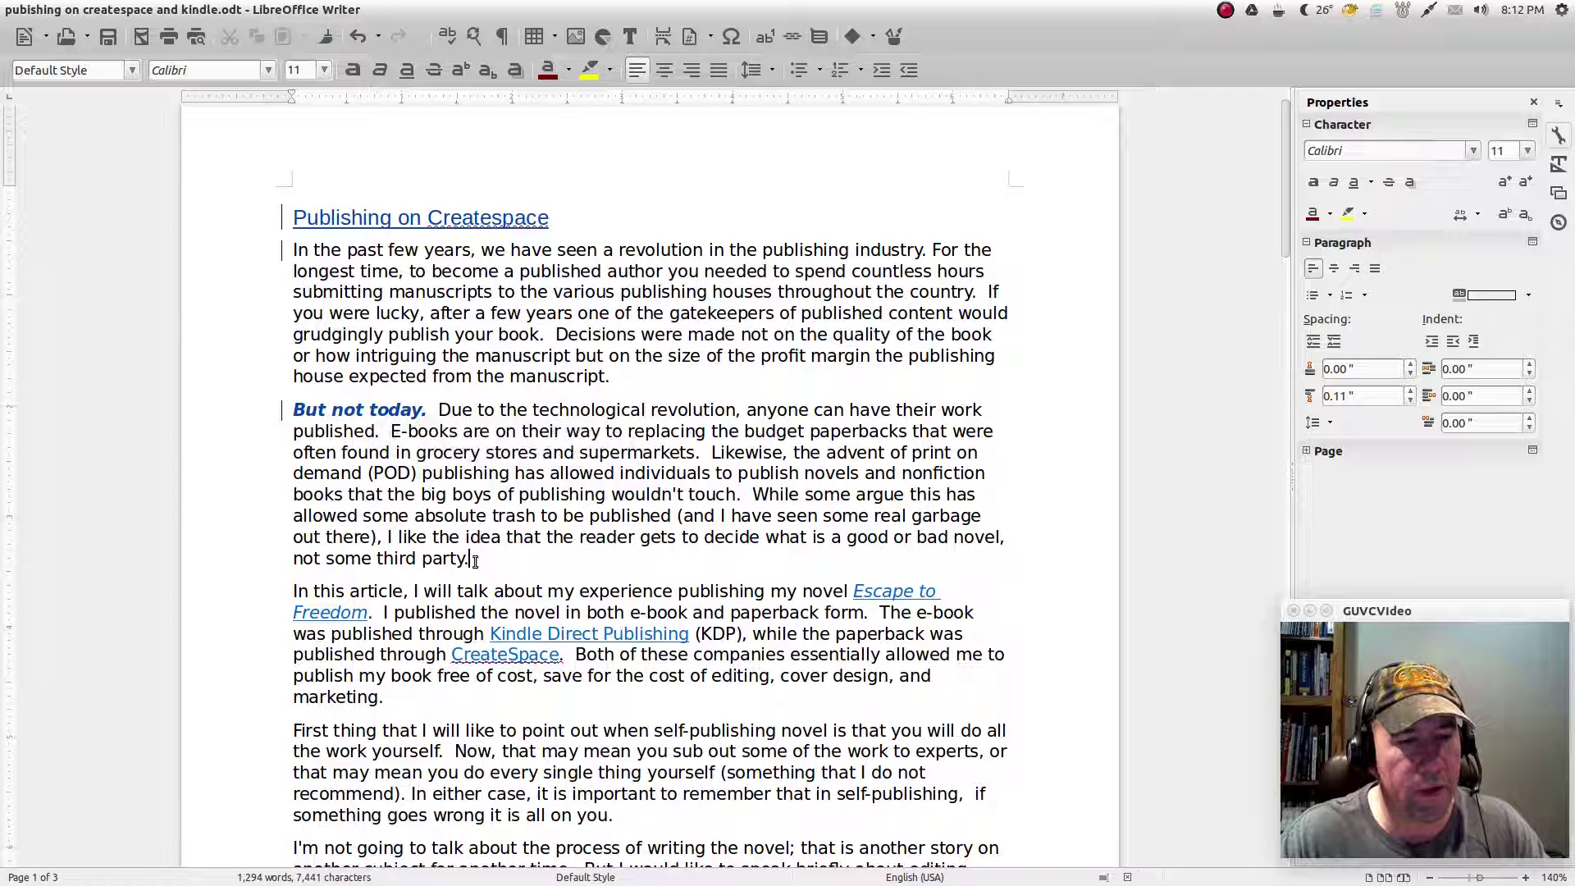
{"action": "left_click_drag", "start_coordinate": [473, 558], "coordinate": [297, 409]}
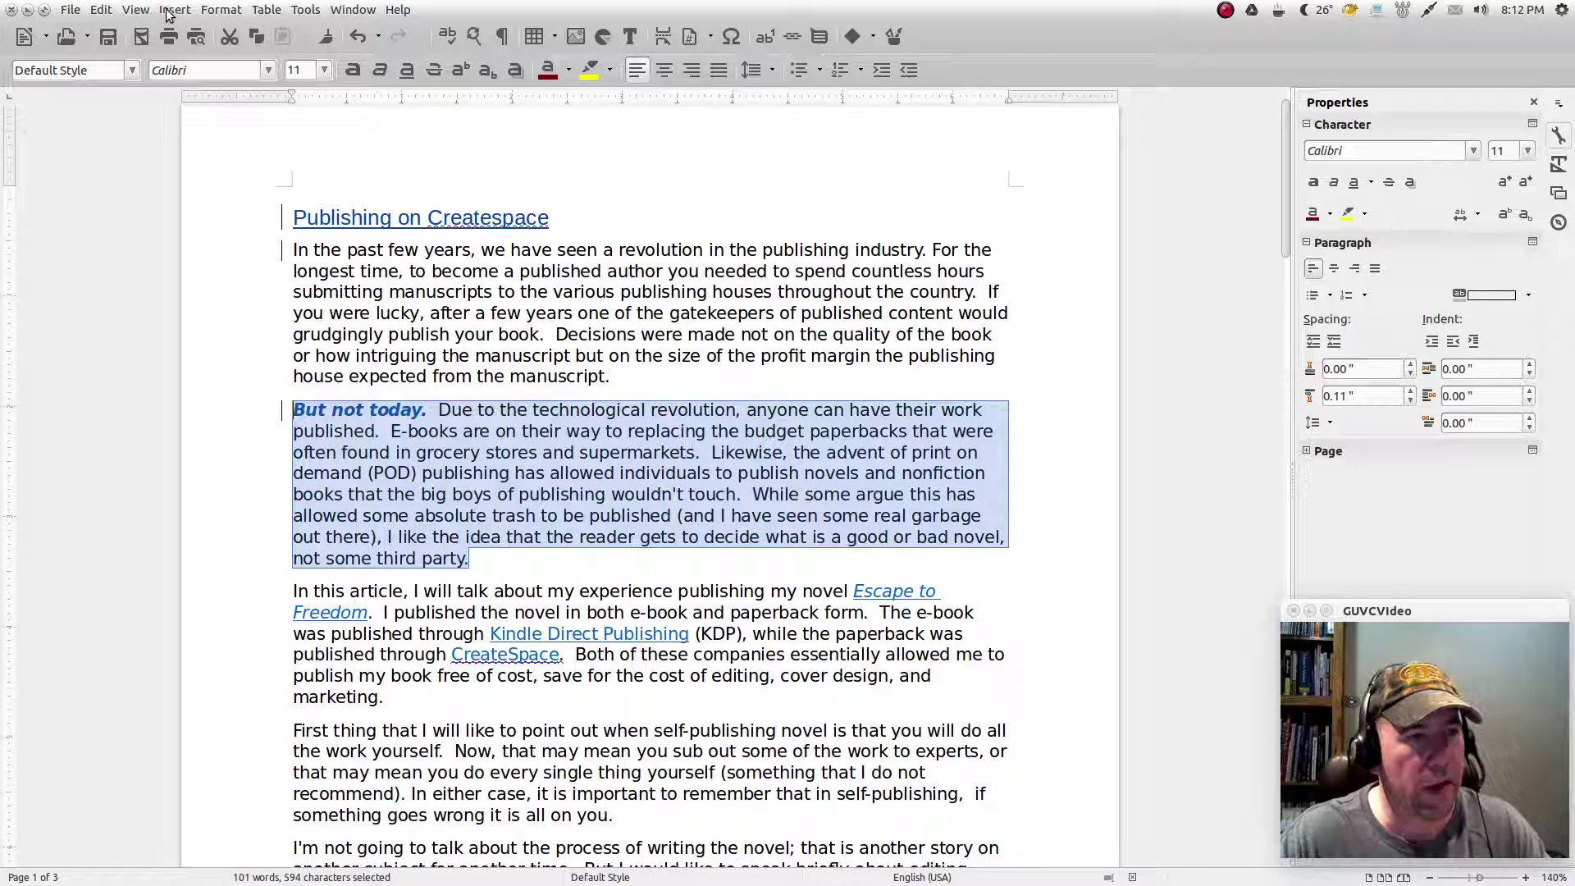
{"action": "left_click", "coordinate": [167, 12]}
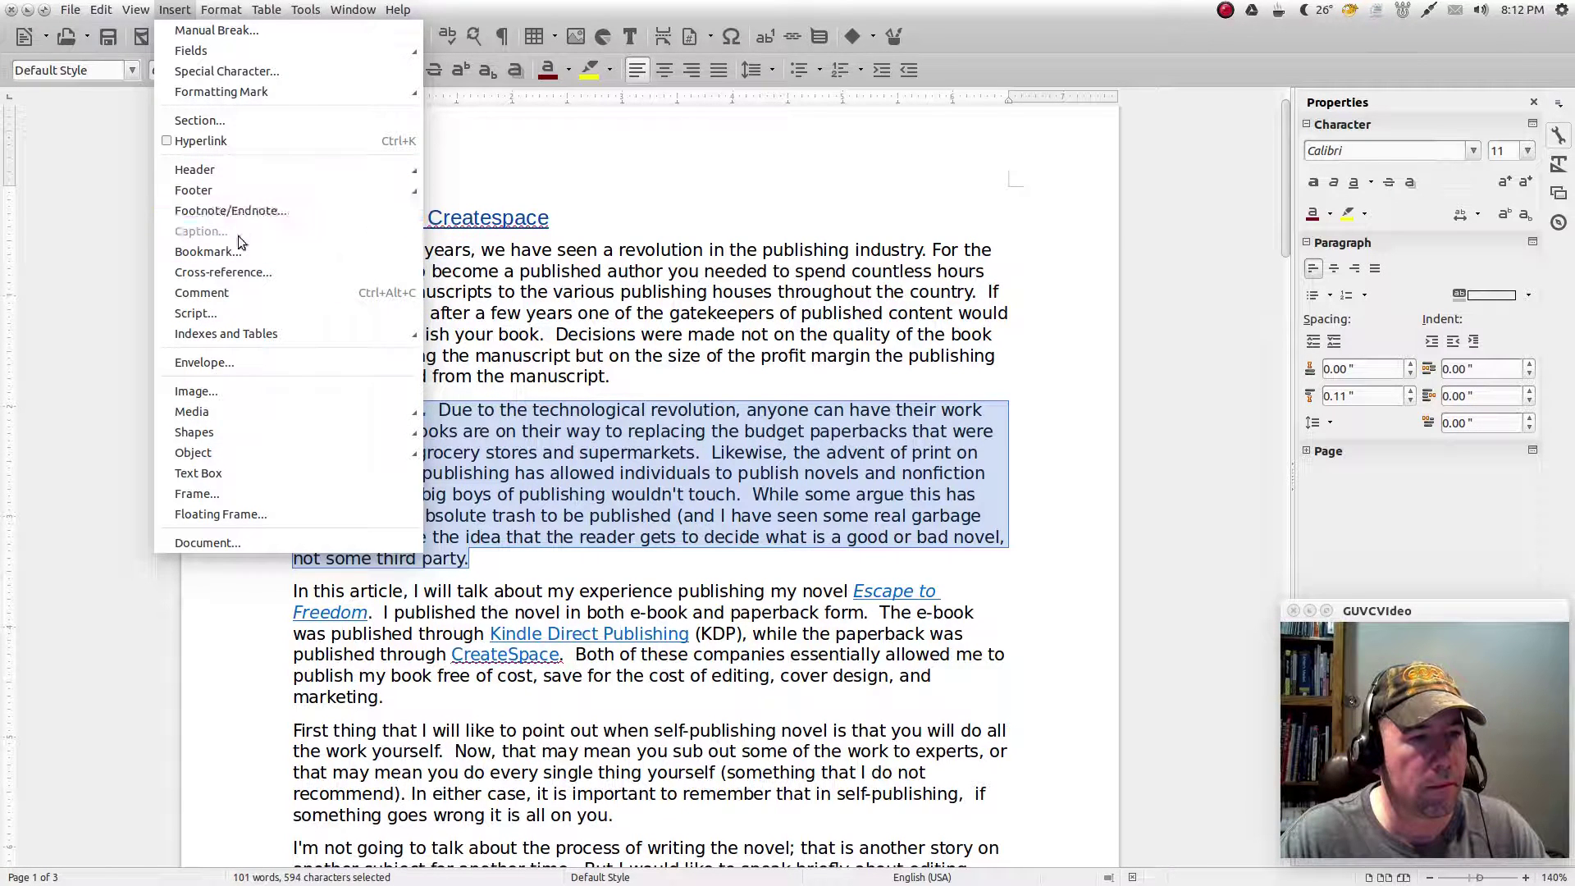
{"action": "left_click", "coordinate": [238, 293]}
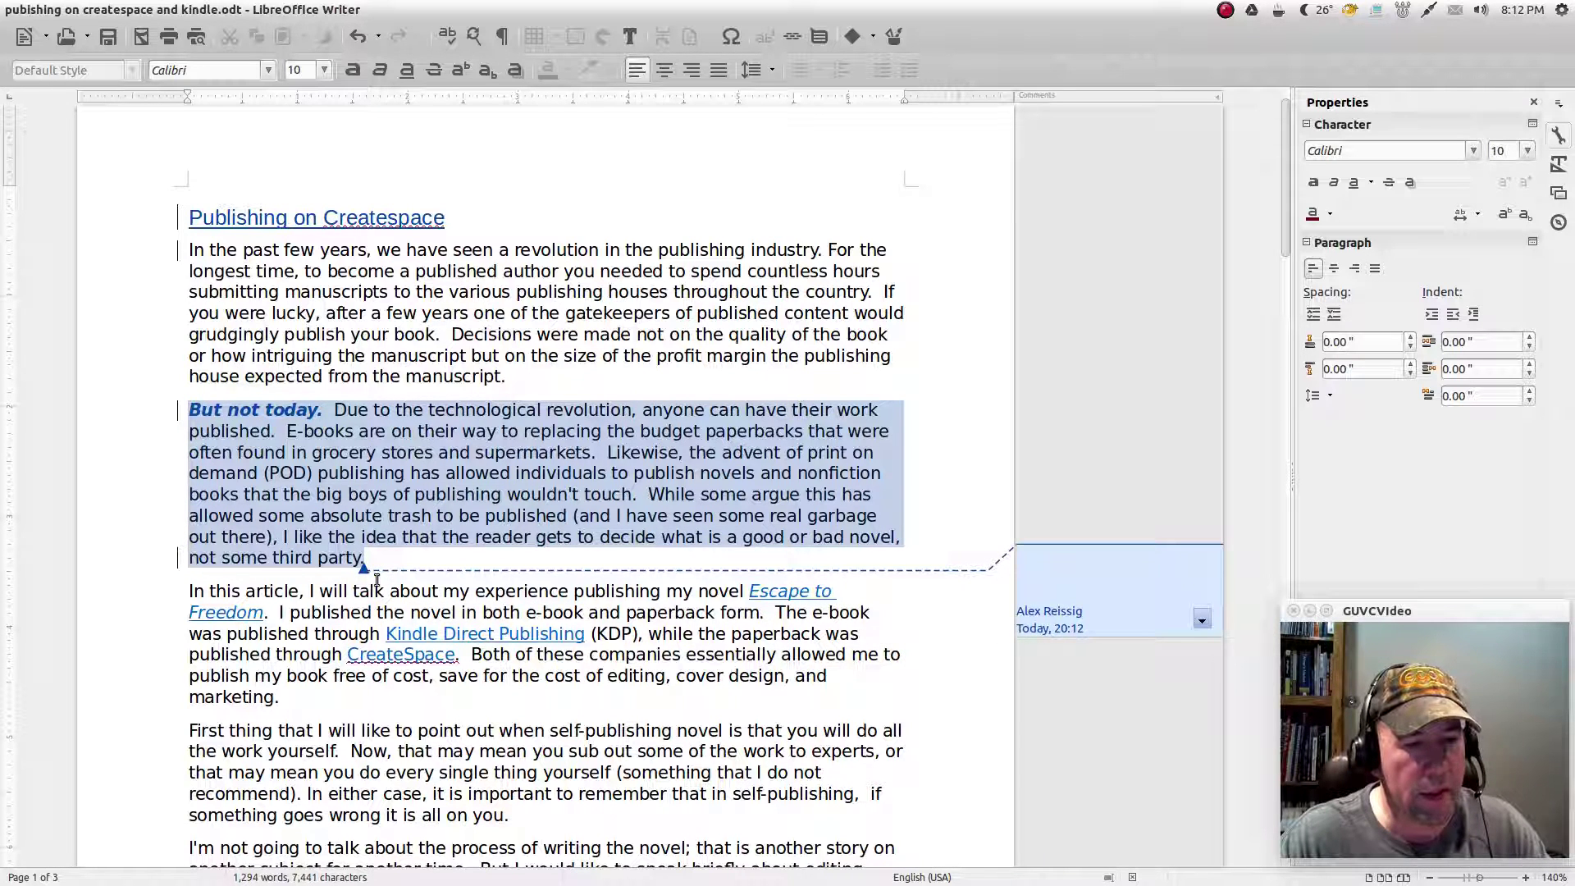
{"action": "left_click", "coordinate": [1042, 574]}
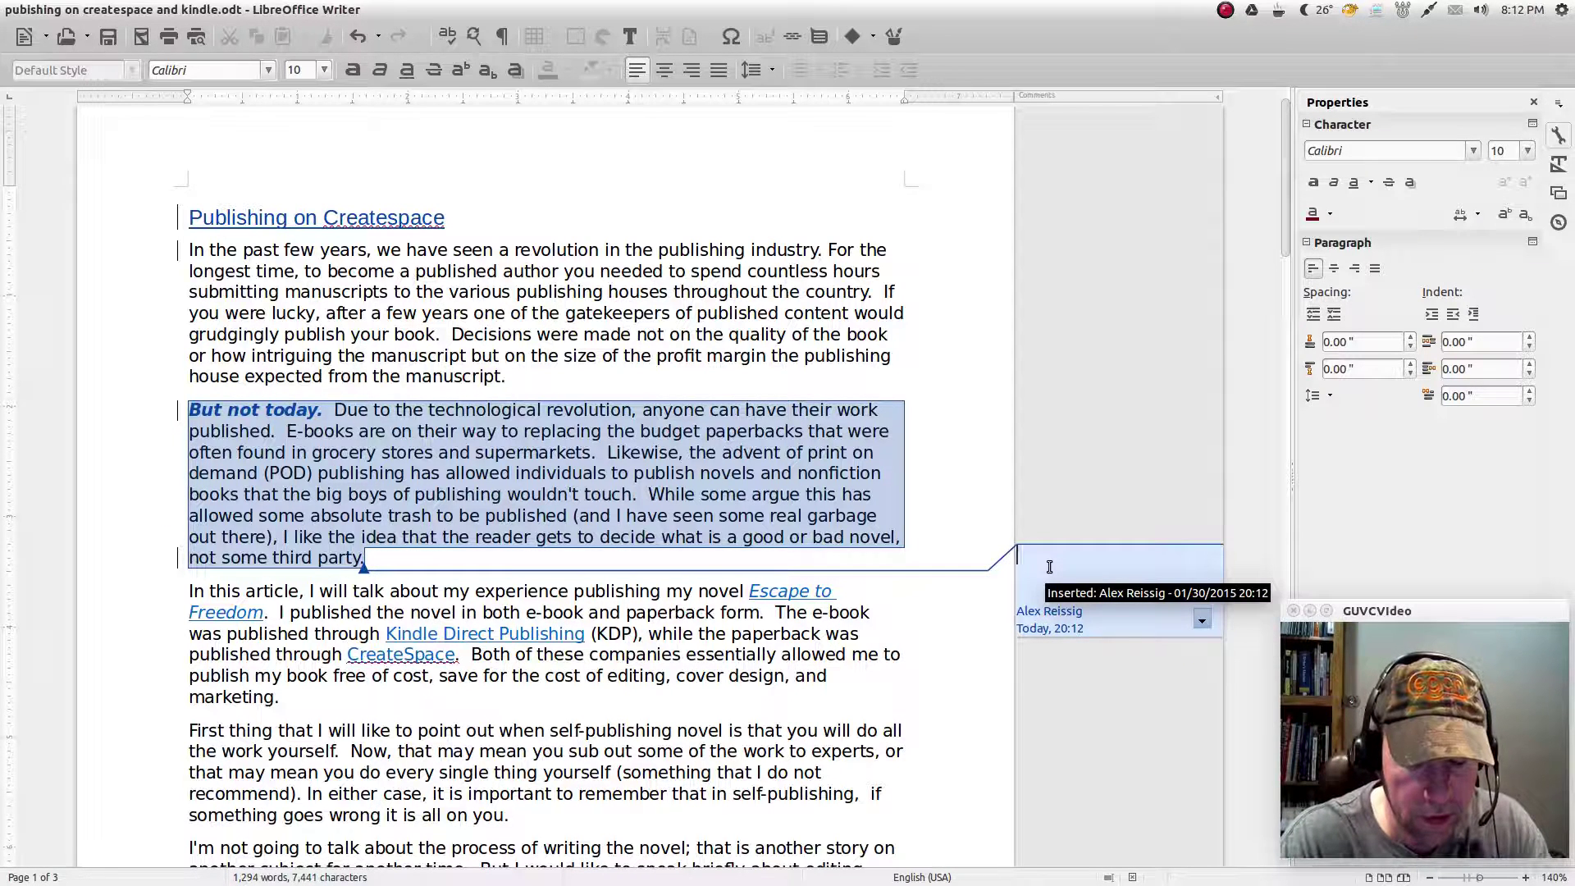
{"action": "type", "text": "I like t"}
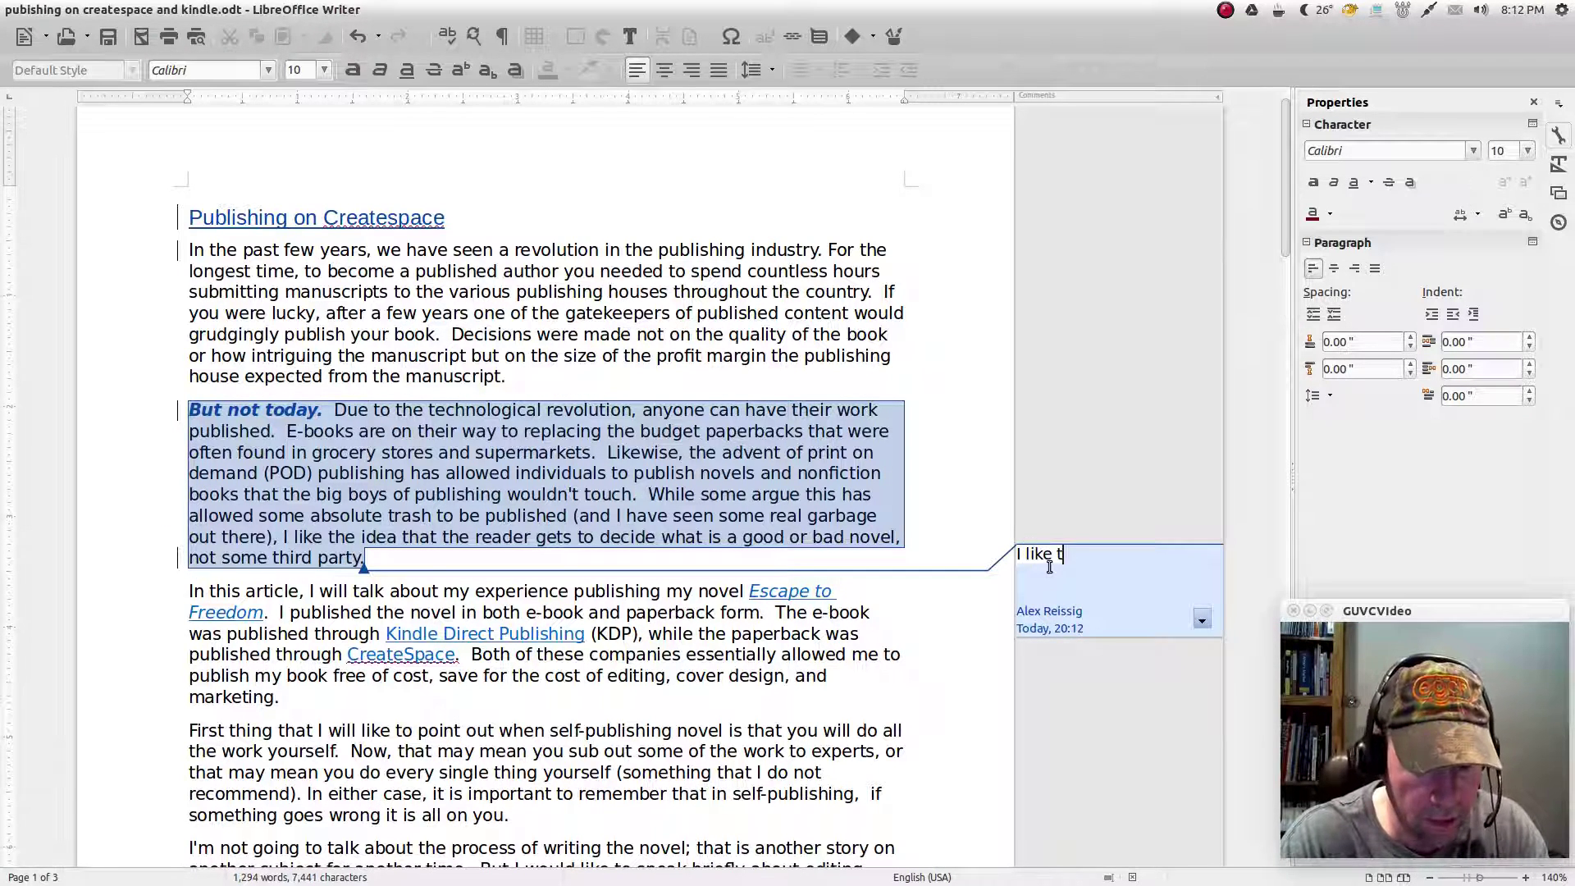
{"action": "type", "text": "his"}
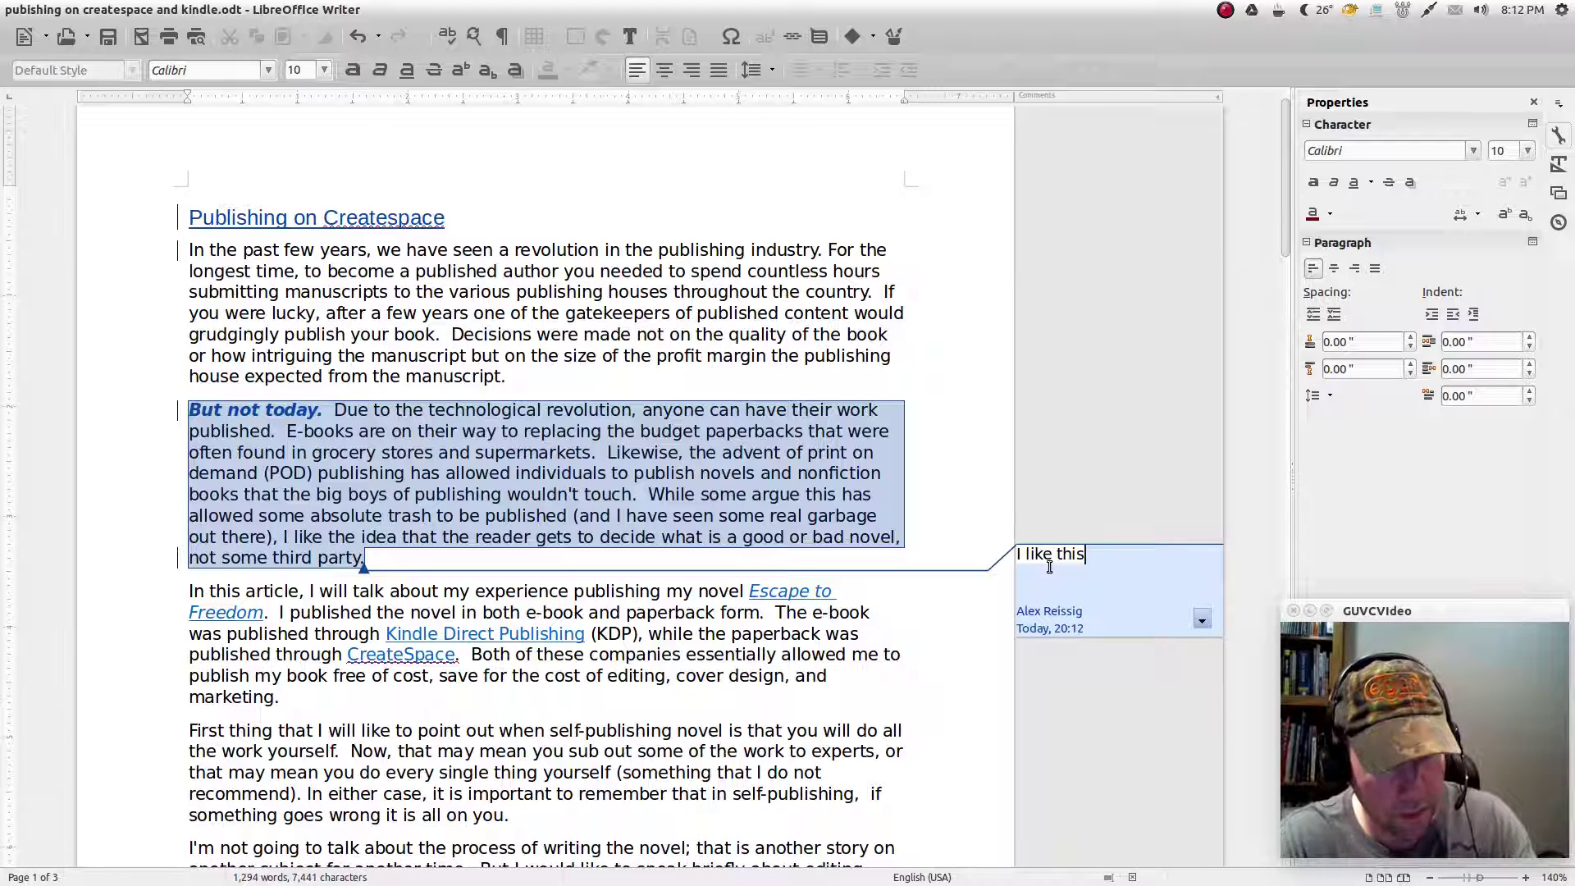
{"action": "type", "text": "!"}
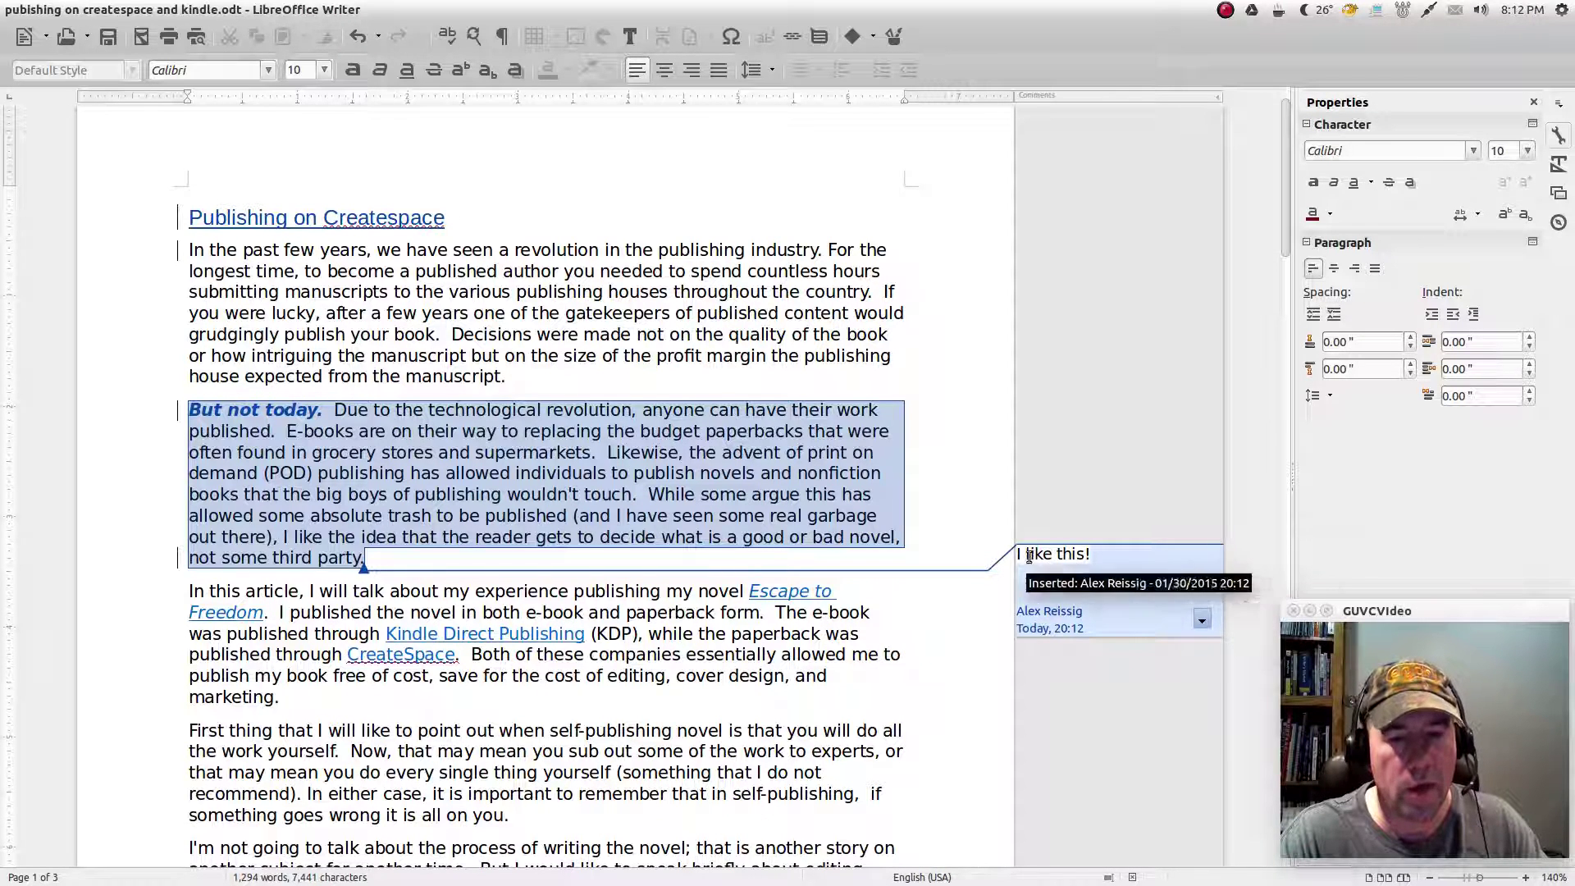
- Format the comment text "I like this!" in bold italic and leave the comment
{"action": "left_click_drag", "start_coordinate": [1094, 558], "coordinate": [1017, 556]}
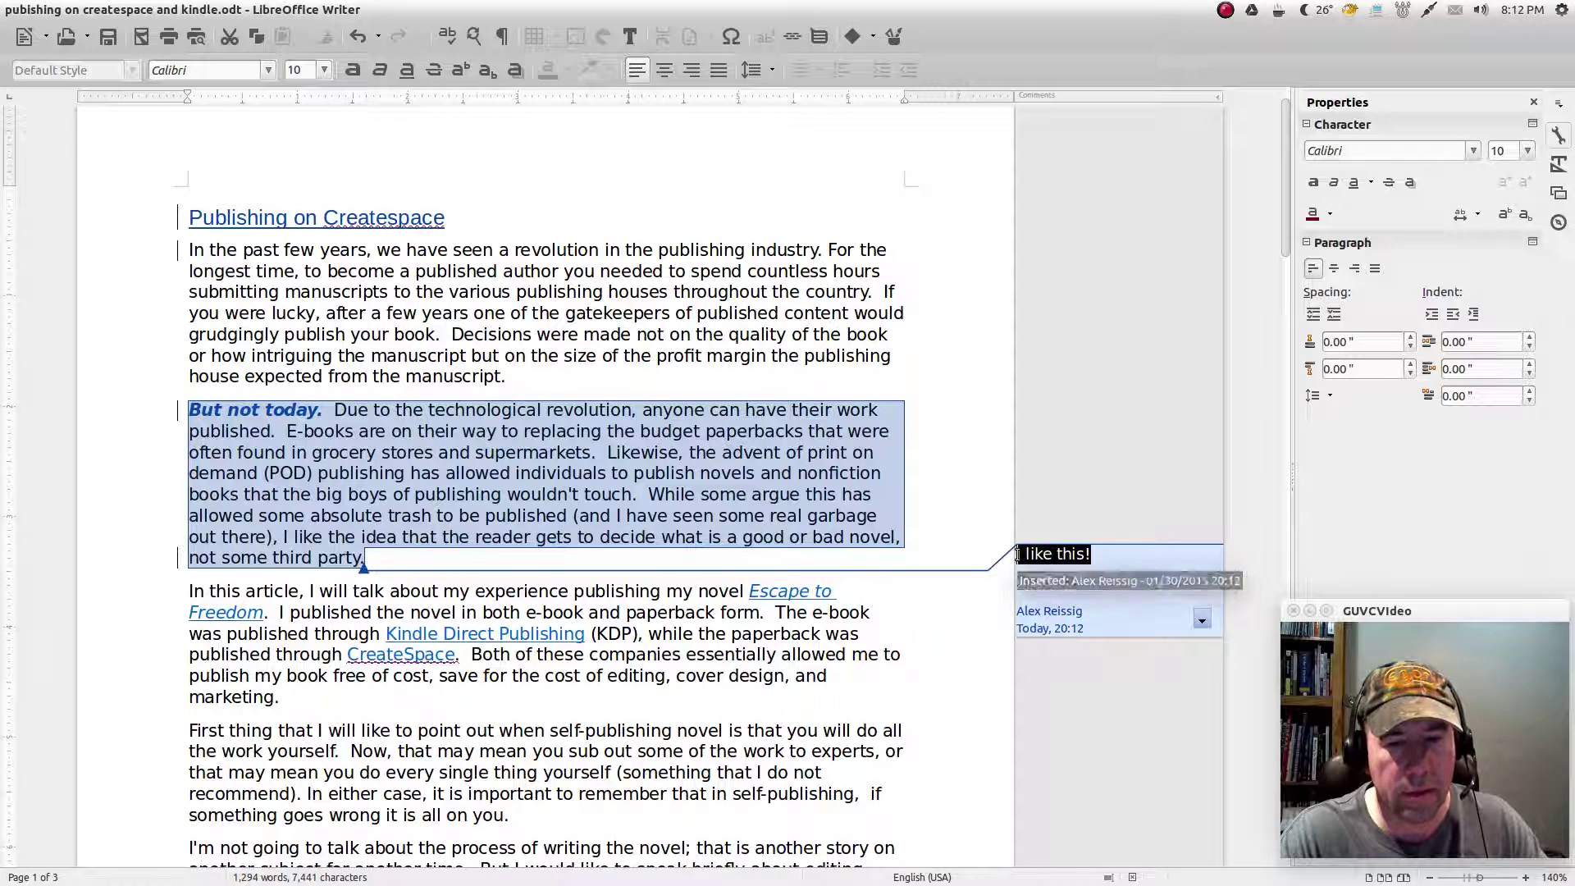
{"action": "left_click", "coordinate": [380, 72]}
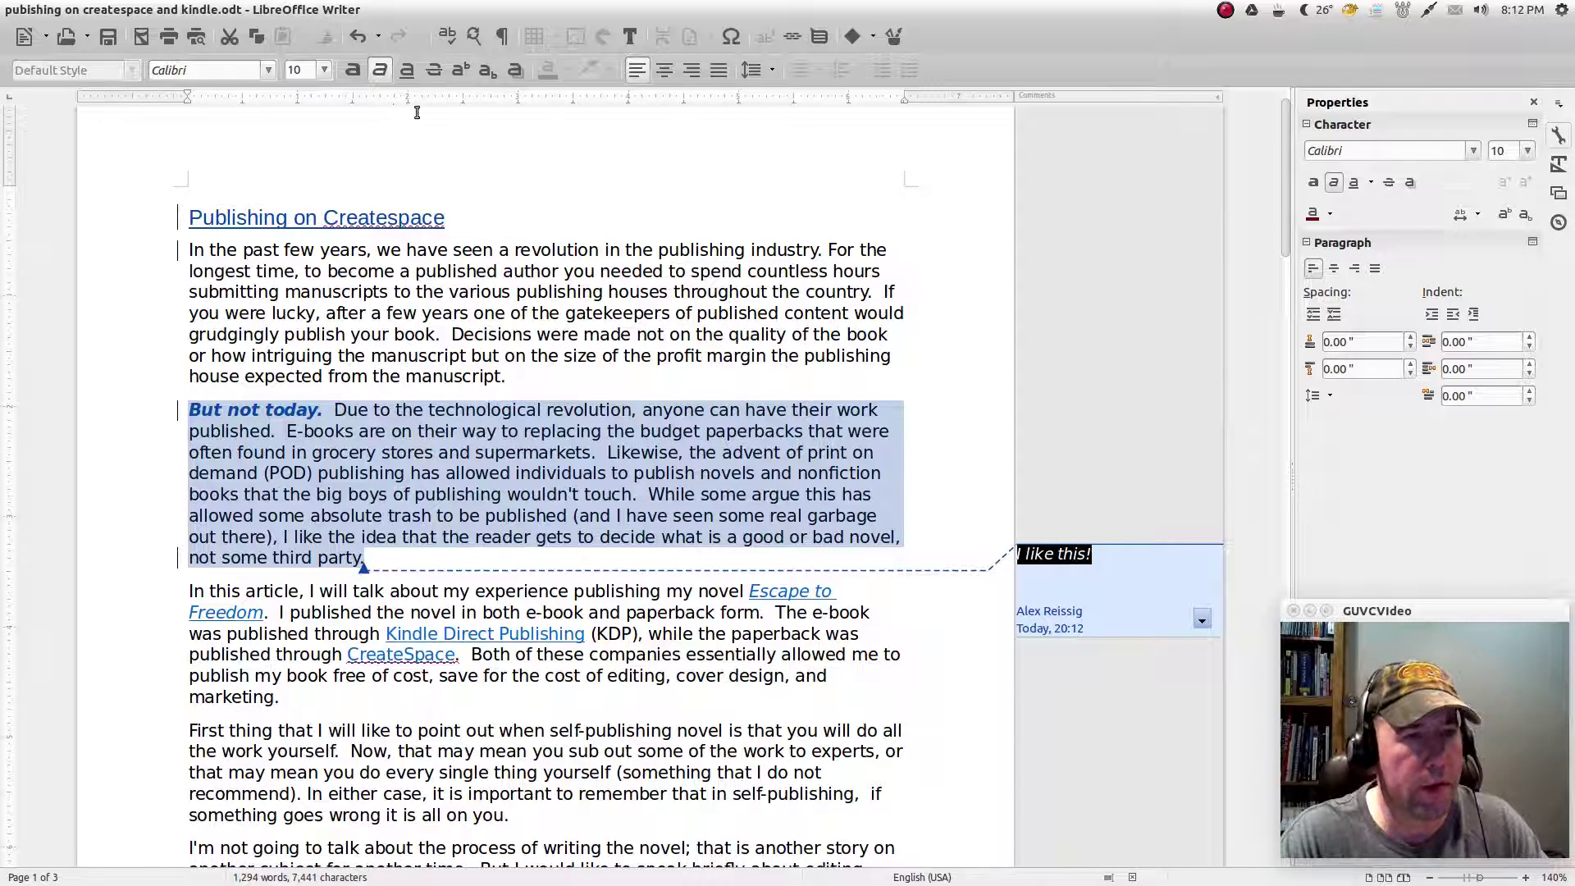
{"action": "left_click", "coordinate": [351, 76]}
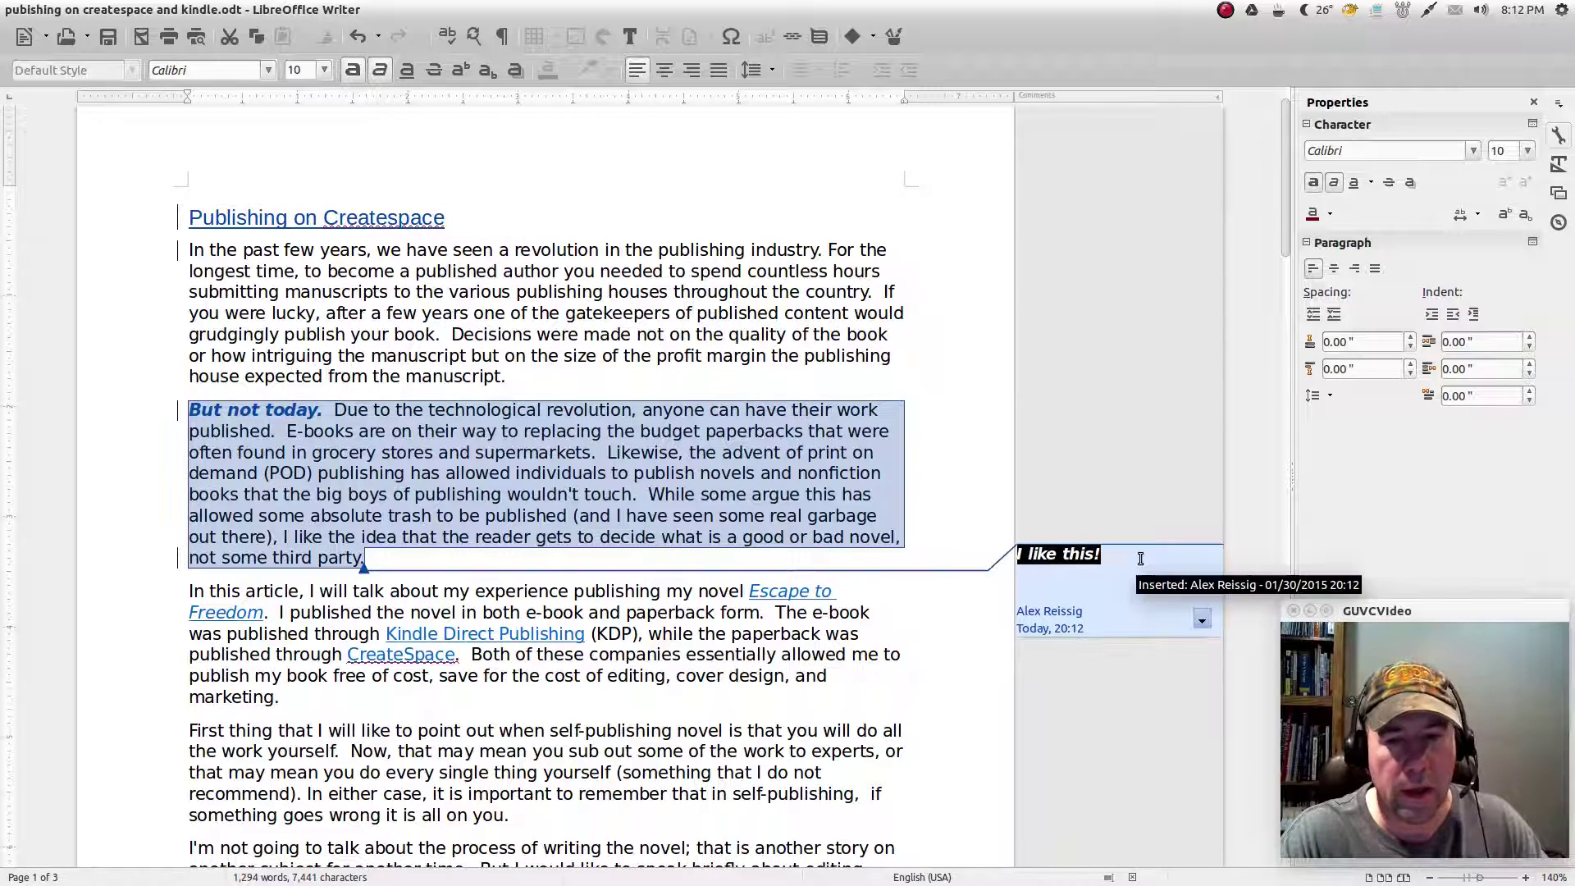
{"action": "left_click", "coordinate": [1156, 583]}
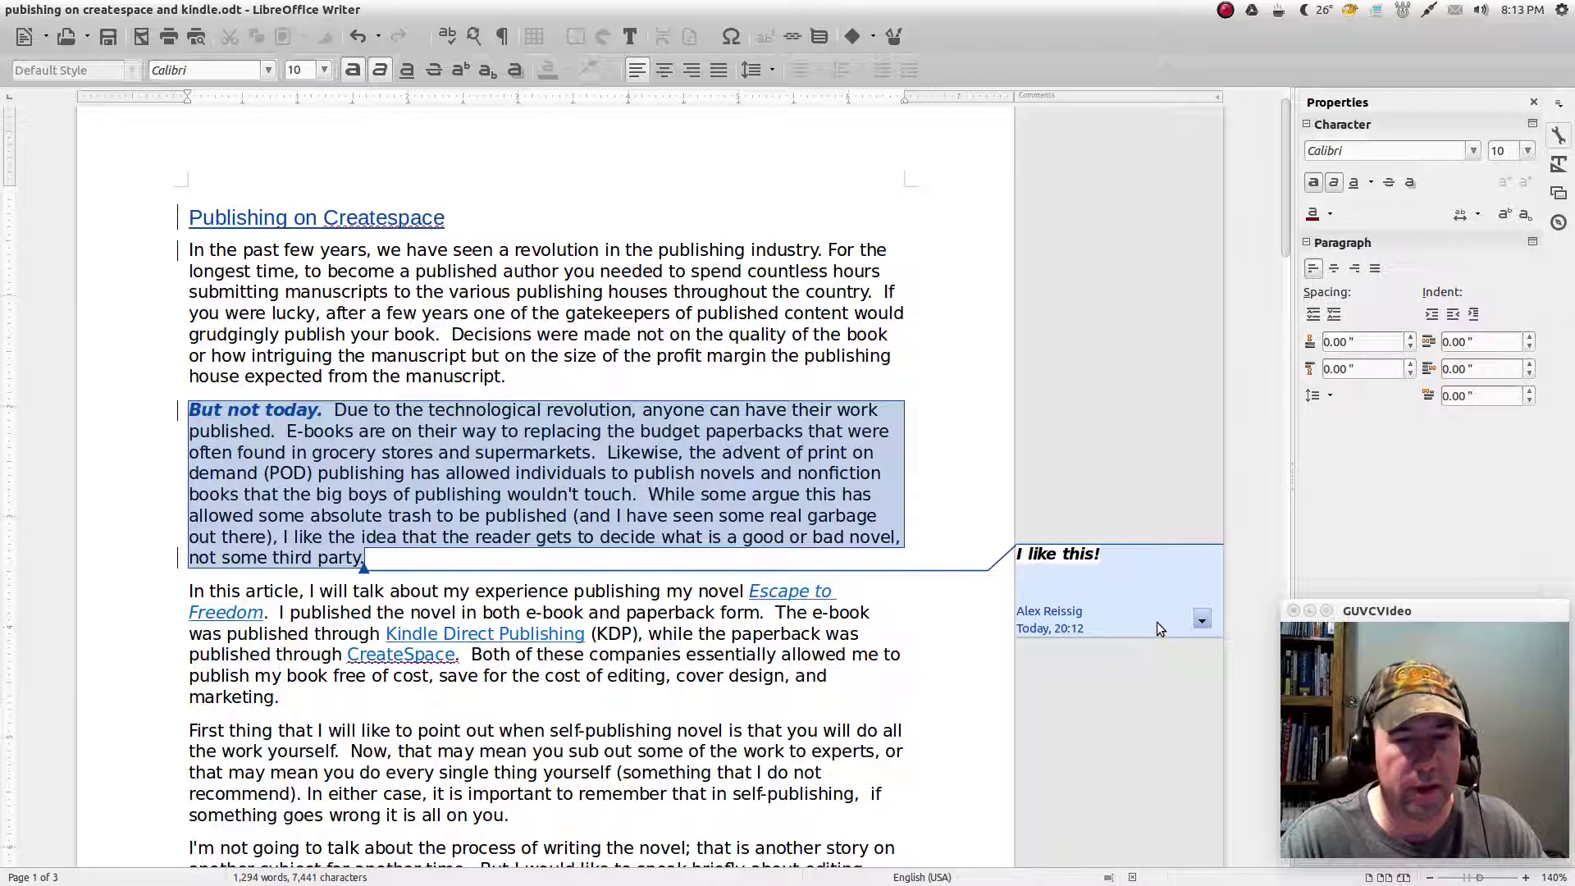
{"action": "key", "text": "Escape"}
{"action": "scroll", "coordinate": [852, 738], "scroll_direction": "down", "scroll_amount": 4}
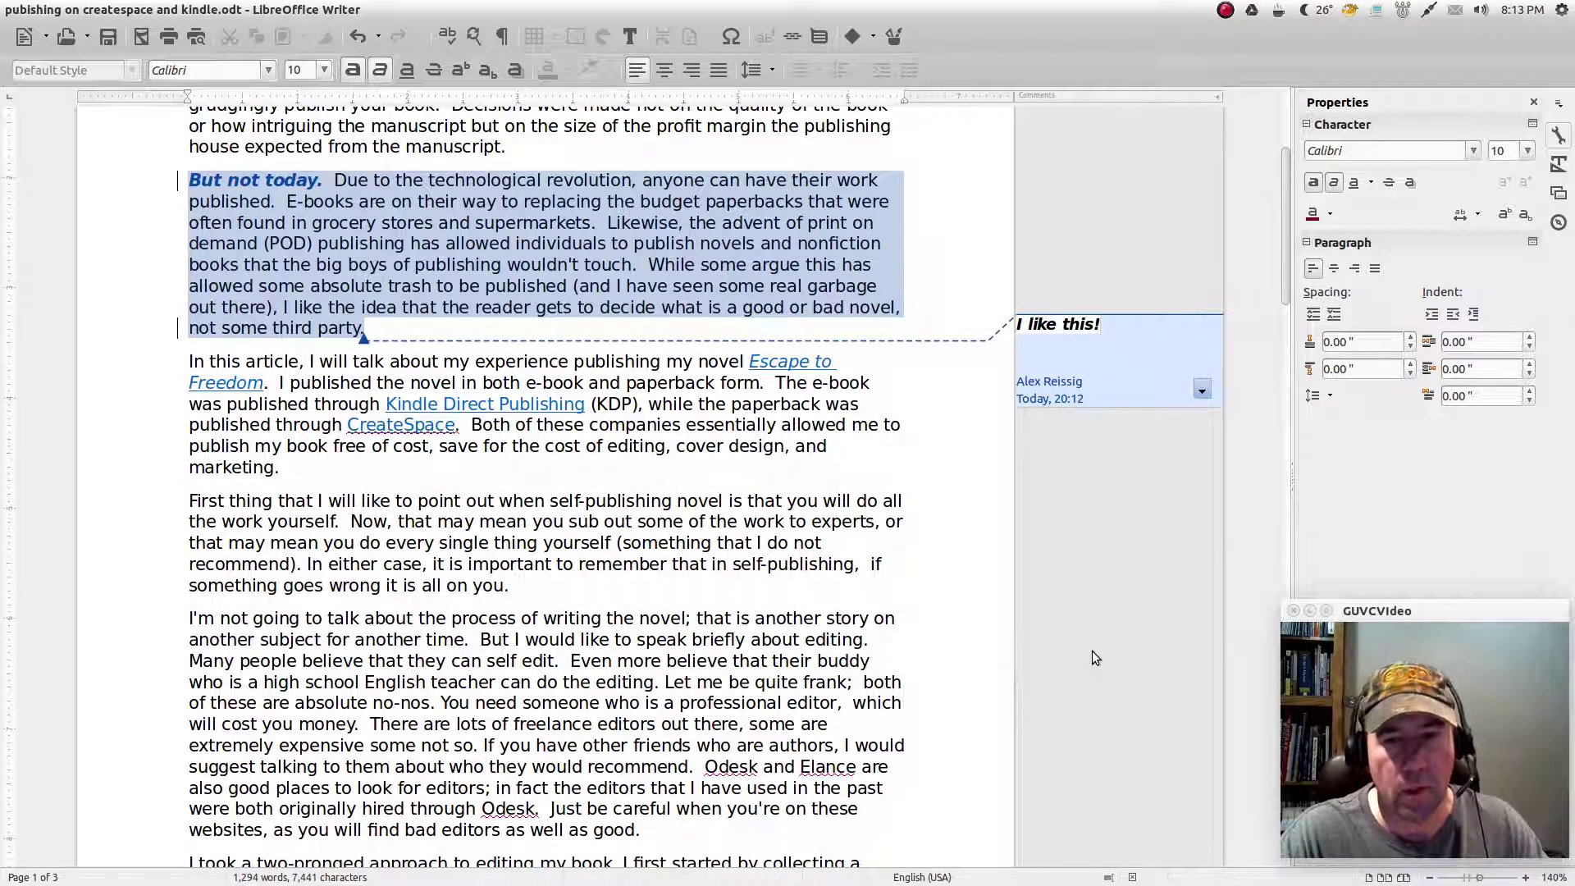
{"action": "scroll", "coordinate": [1119, 517], "scroll_direction": "up", "scroll_amount": 5}
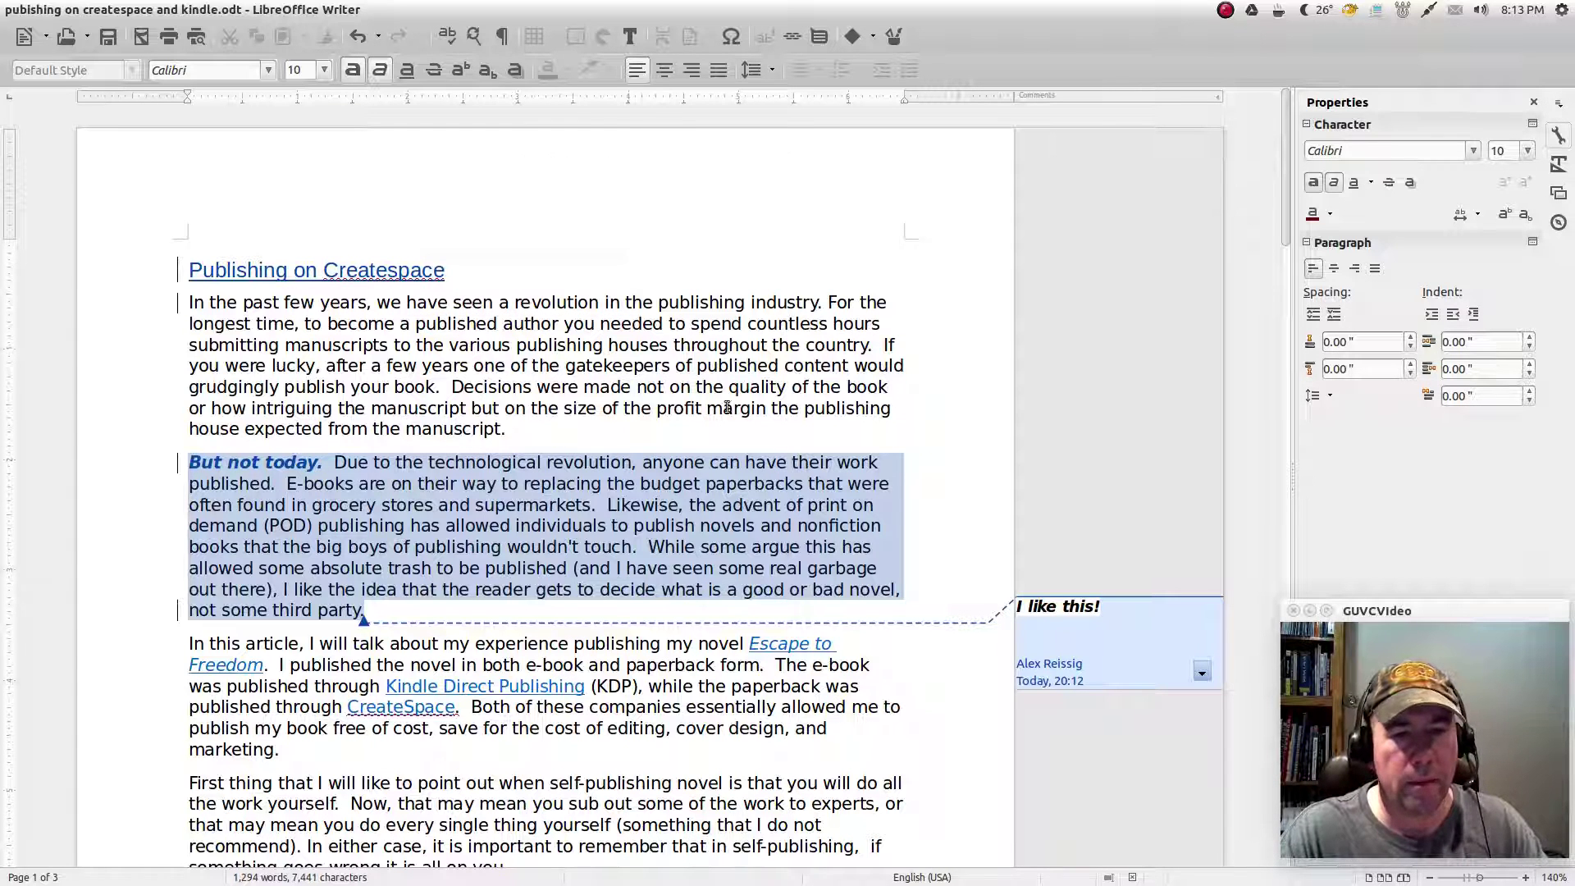
- Open the user data options and clear the existing initials and last name
{"action": "mouse_move", "coordinate": [344, 18]}
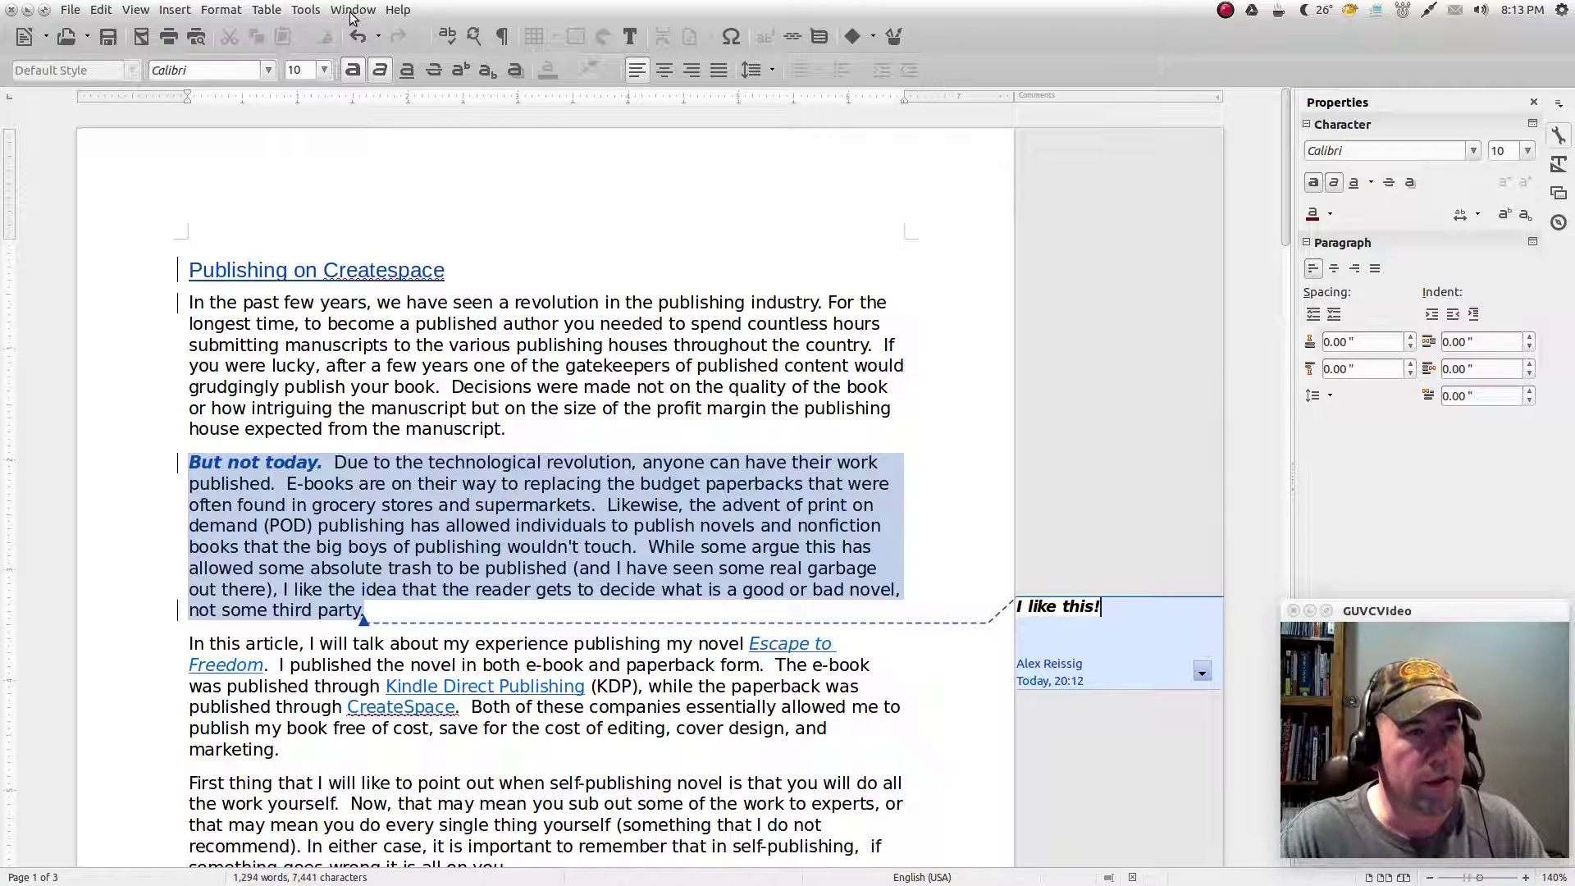
{"action": "left_click", "coordinate": [351, 13]}
{"action": "mouse_move", "coordinate": [305, 11]}
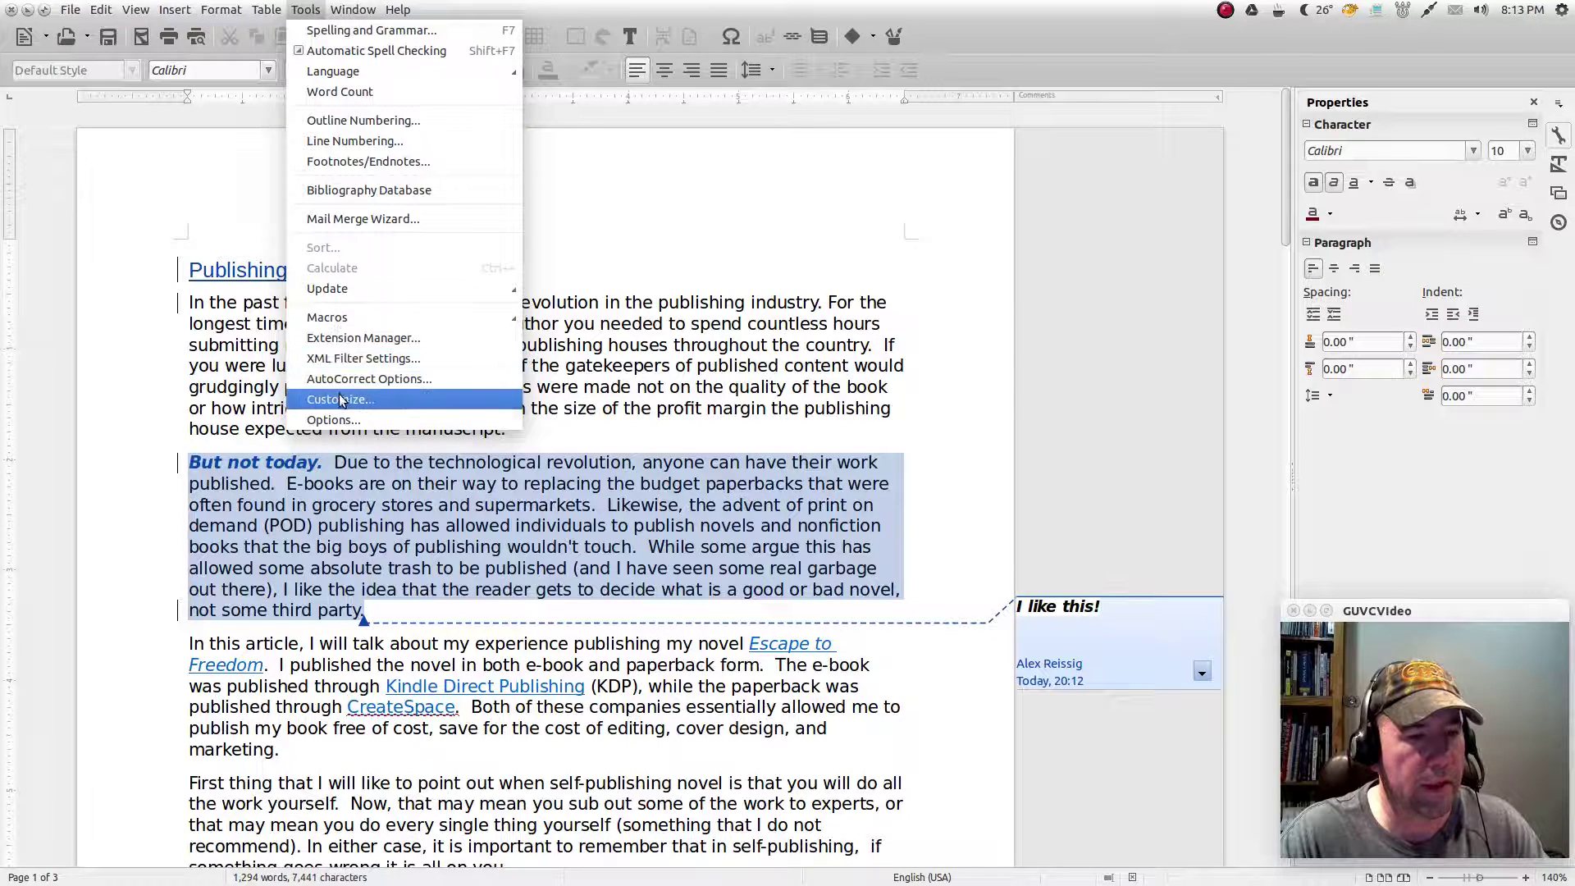
{"action": "left_click", "coordinate": [331, 421]}
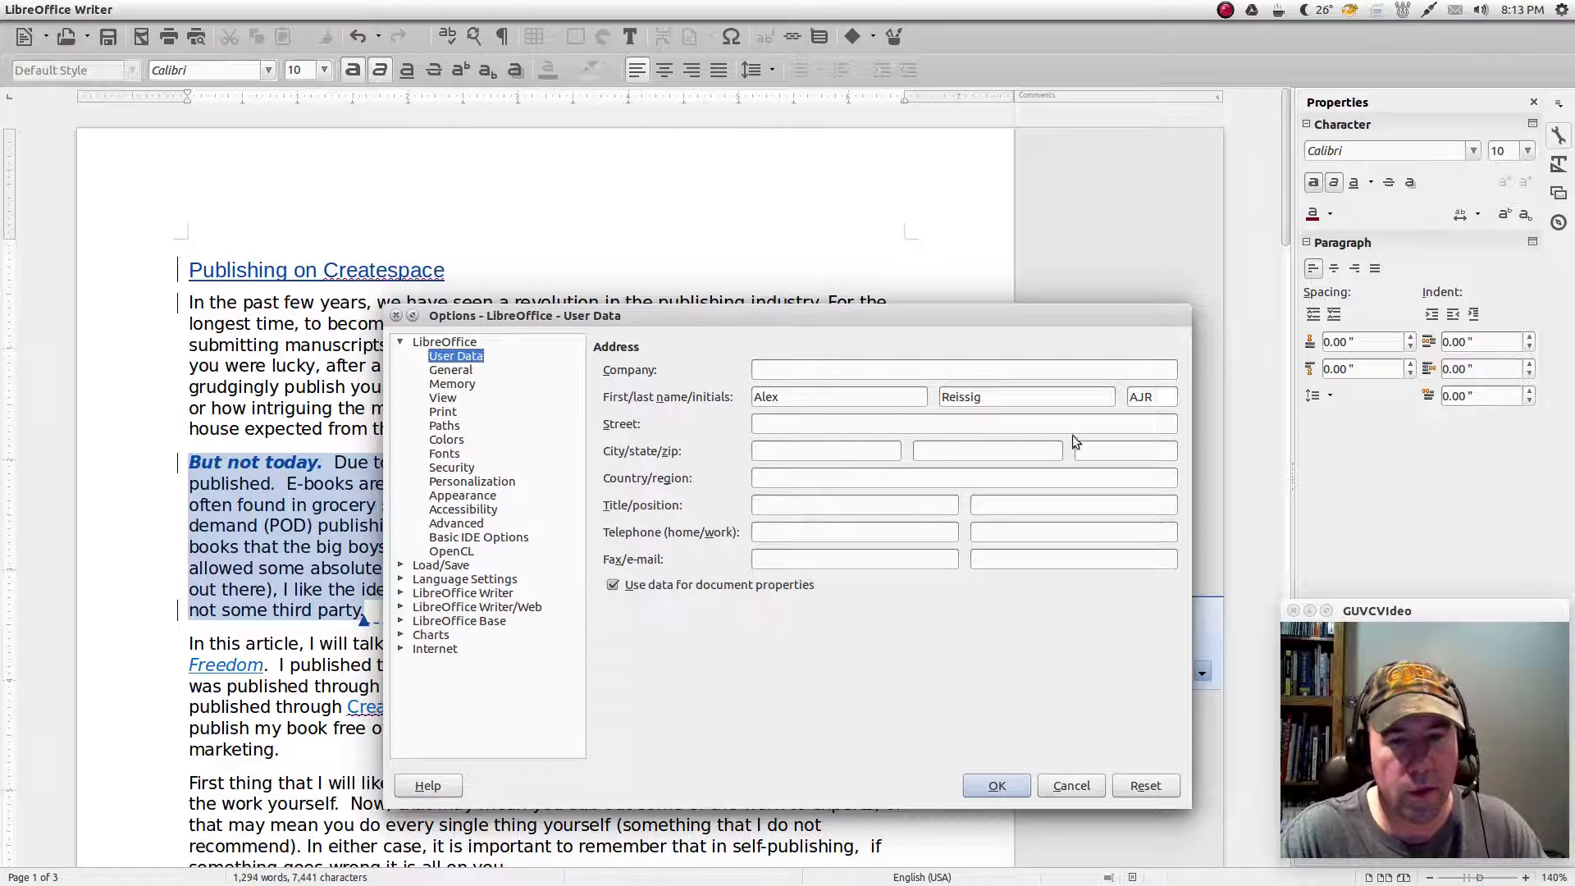
{"action": "left_click_drag", "start_coordinate": [1161, 397], "coordinate": [1106, 398]}
{"action": "key", "text": "BackSpace"}
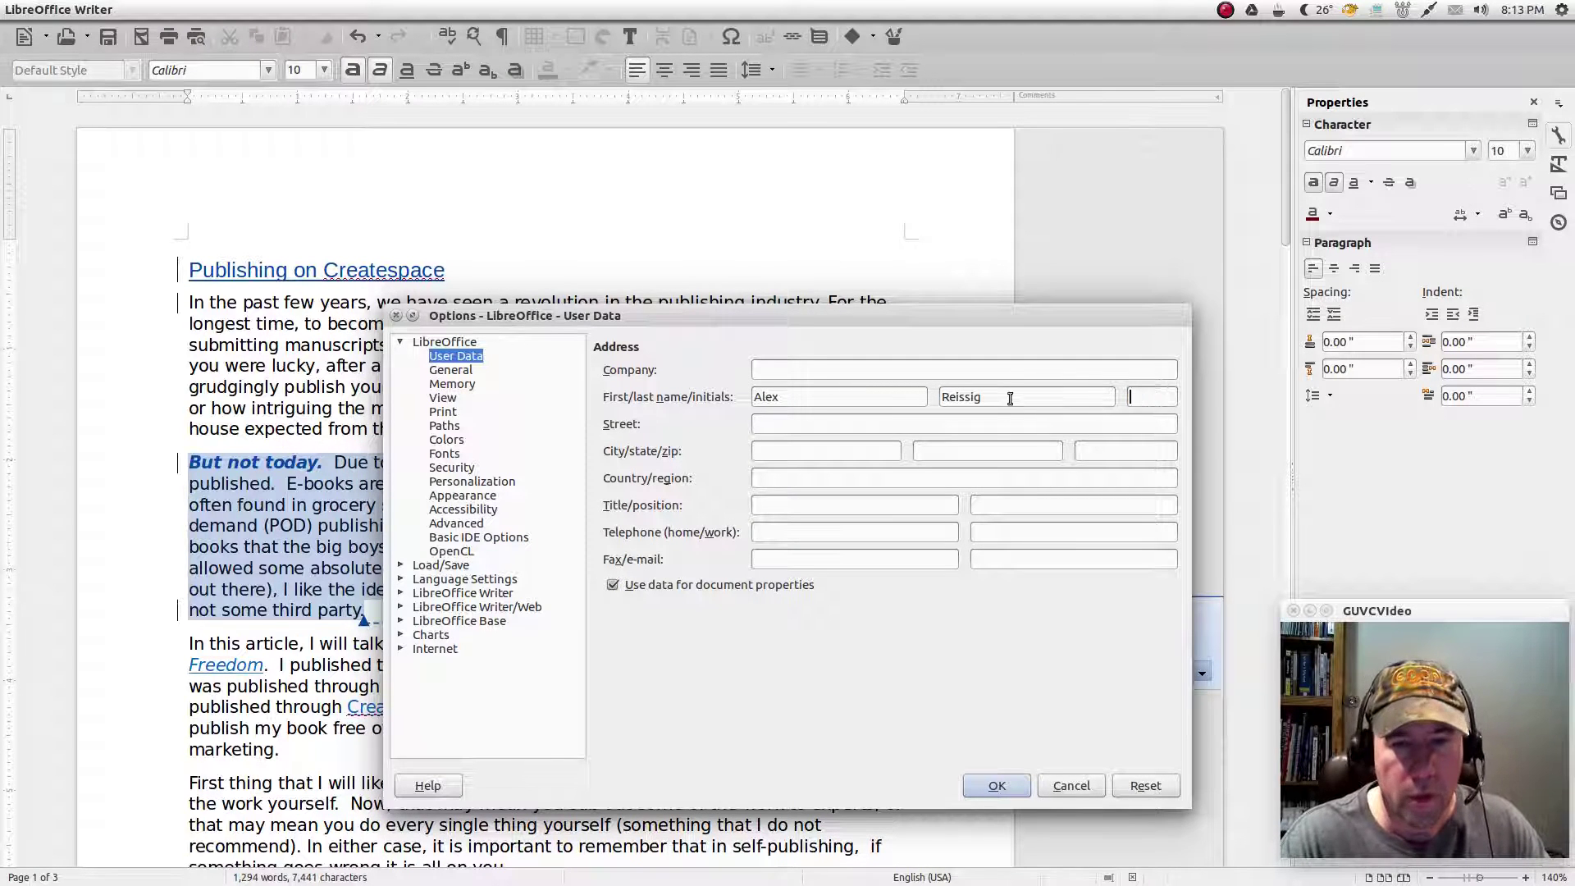
{"action": "left_click_drag", "start_coordinate": [991, 398], "coordinate": [880, 391]}
{"action": "key", "text": "BackSpace"}
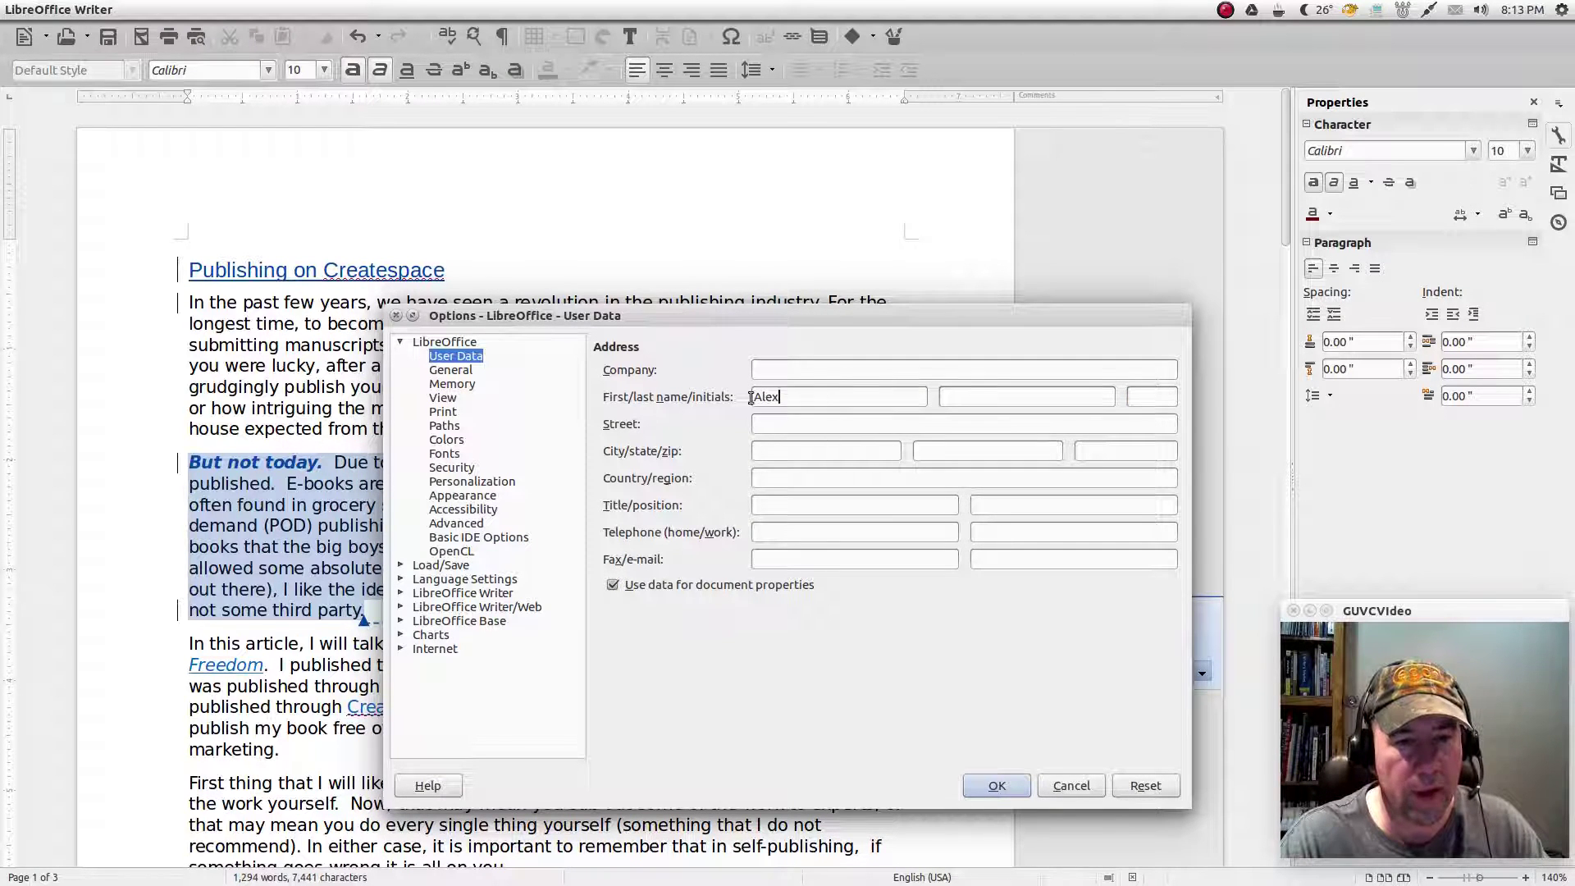
- Replace the first name, fill in a new last name for a second reviewer, and apply the user data
{"action": "double_click", "coordinate": [751, 397]}
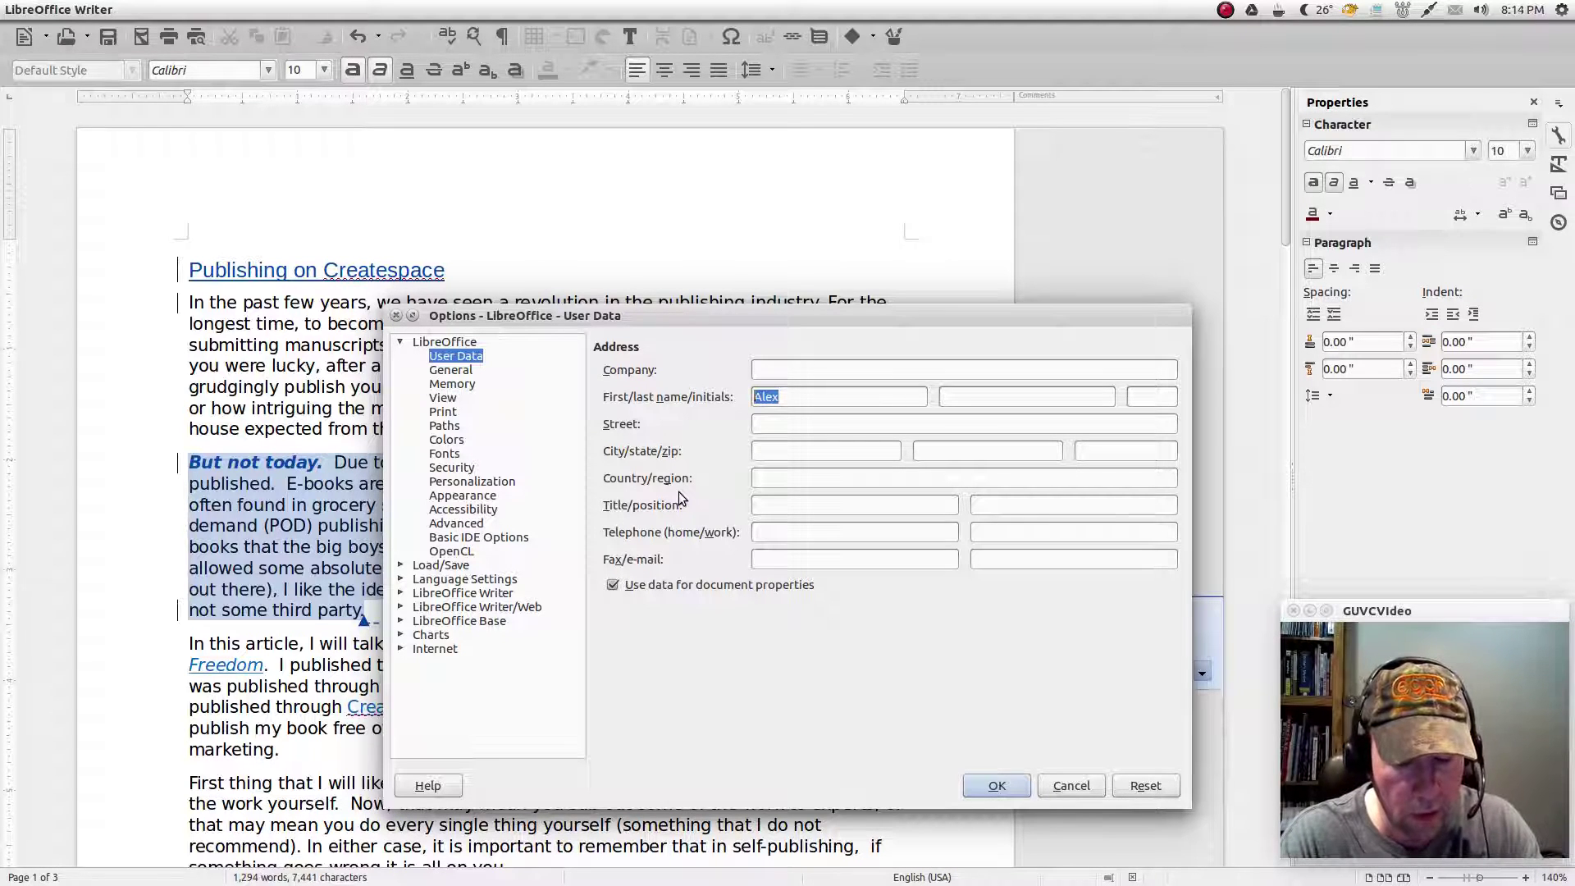
{"action": "type", "text": "J"}
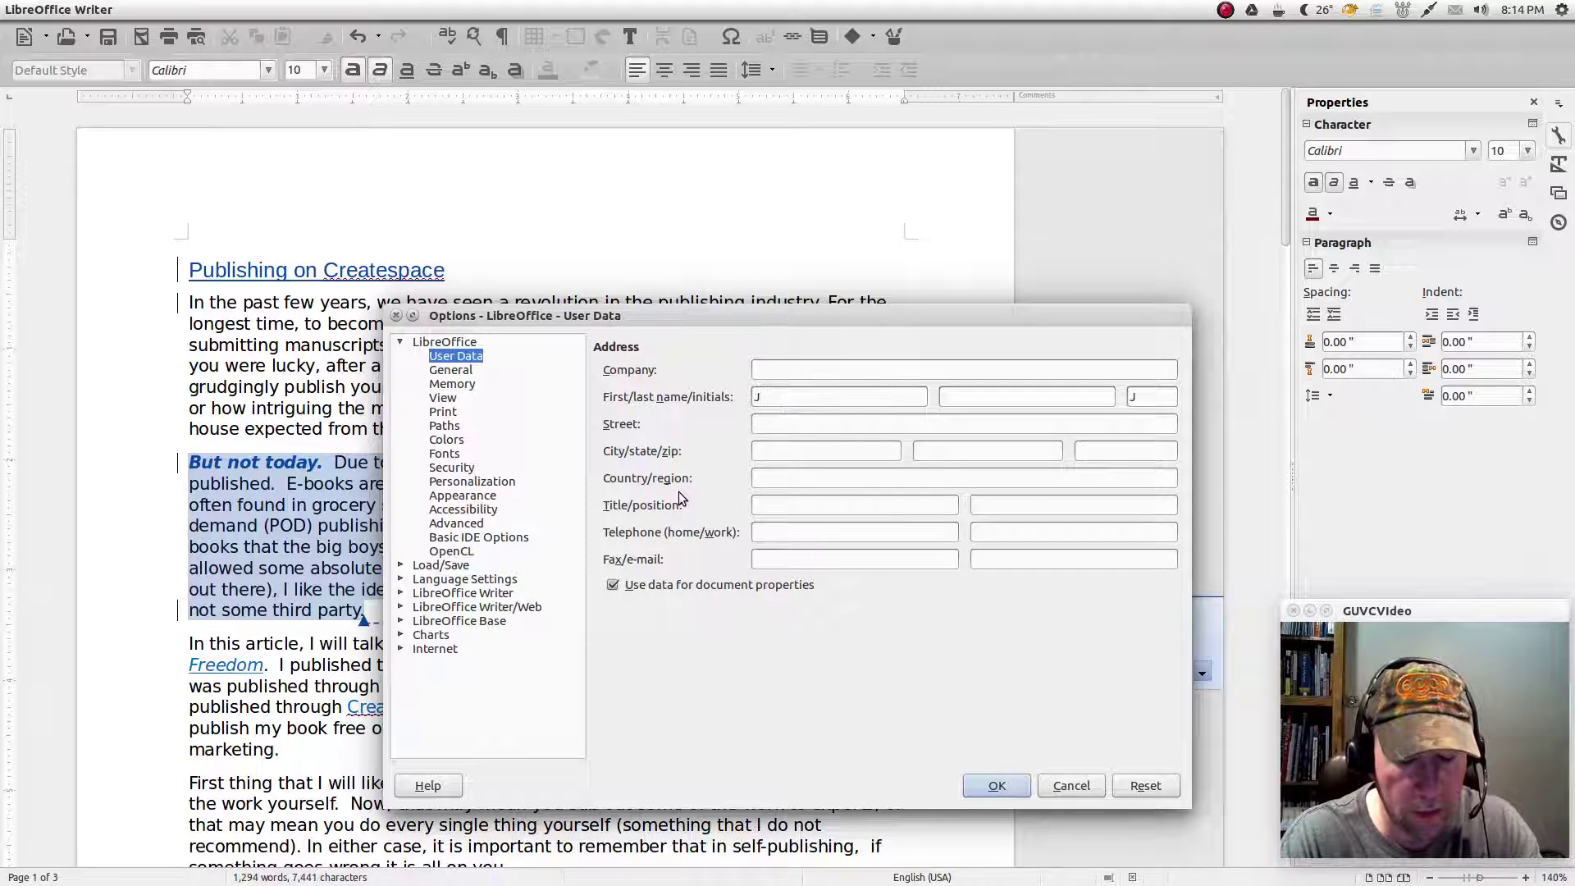
{"action": "type", "text": "on"}
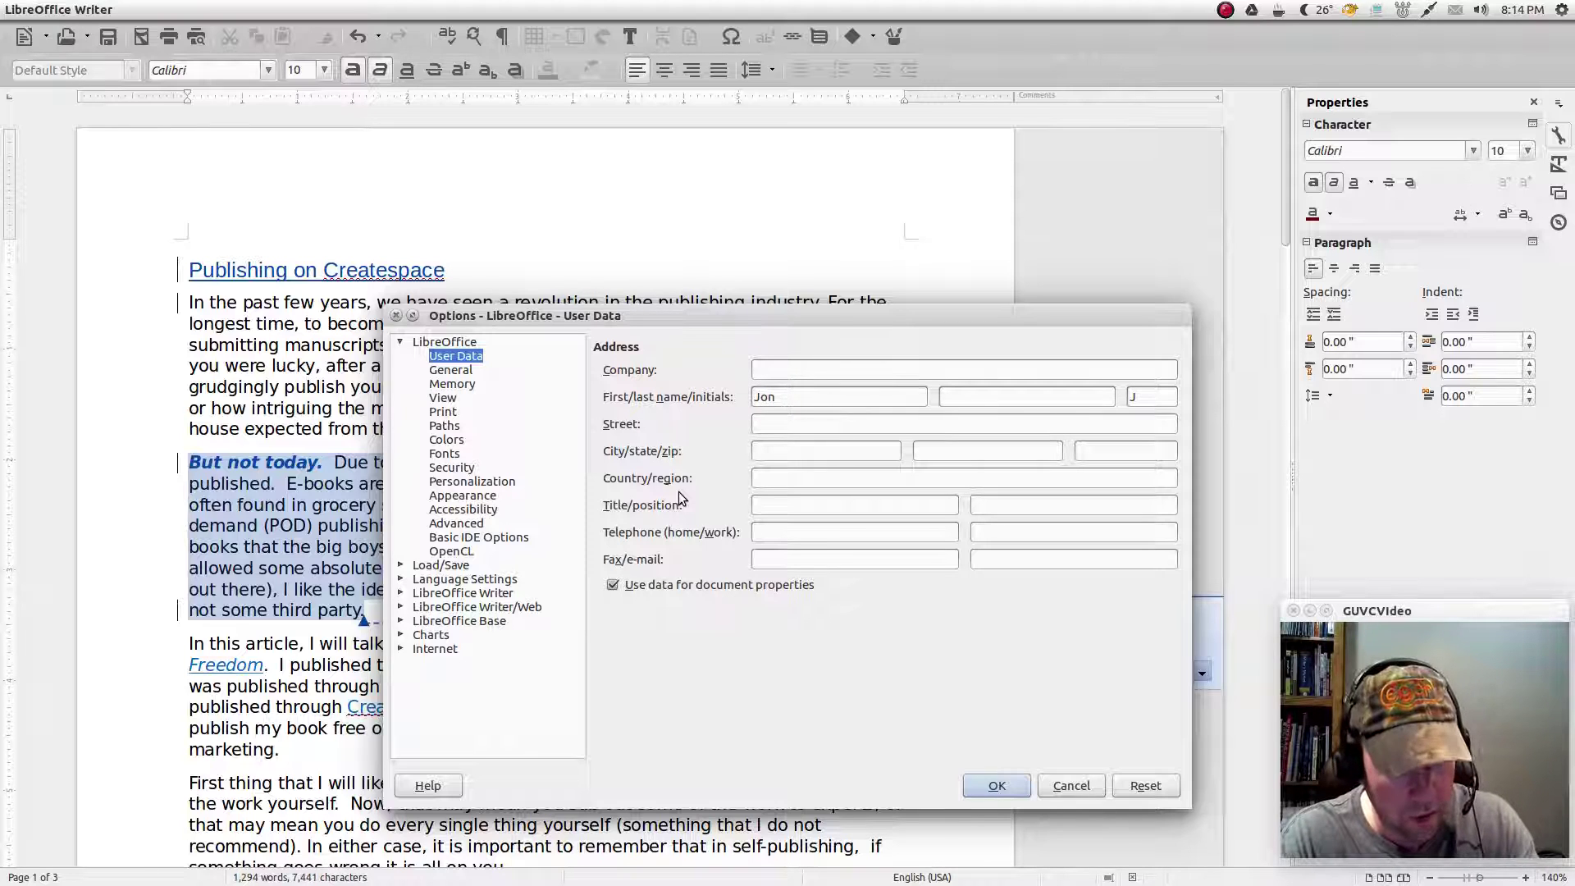
{"action": "type", "text": "y"}
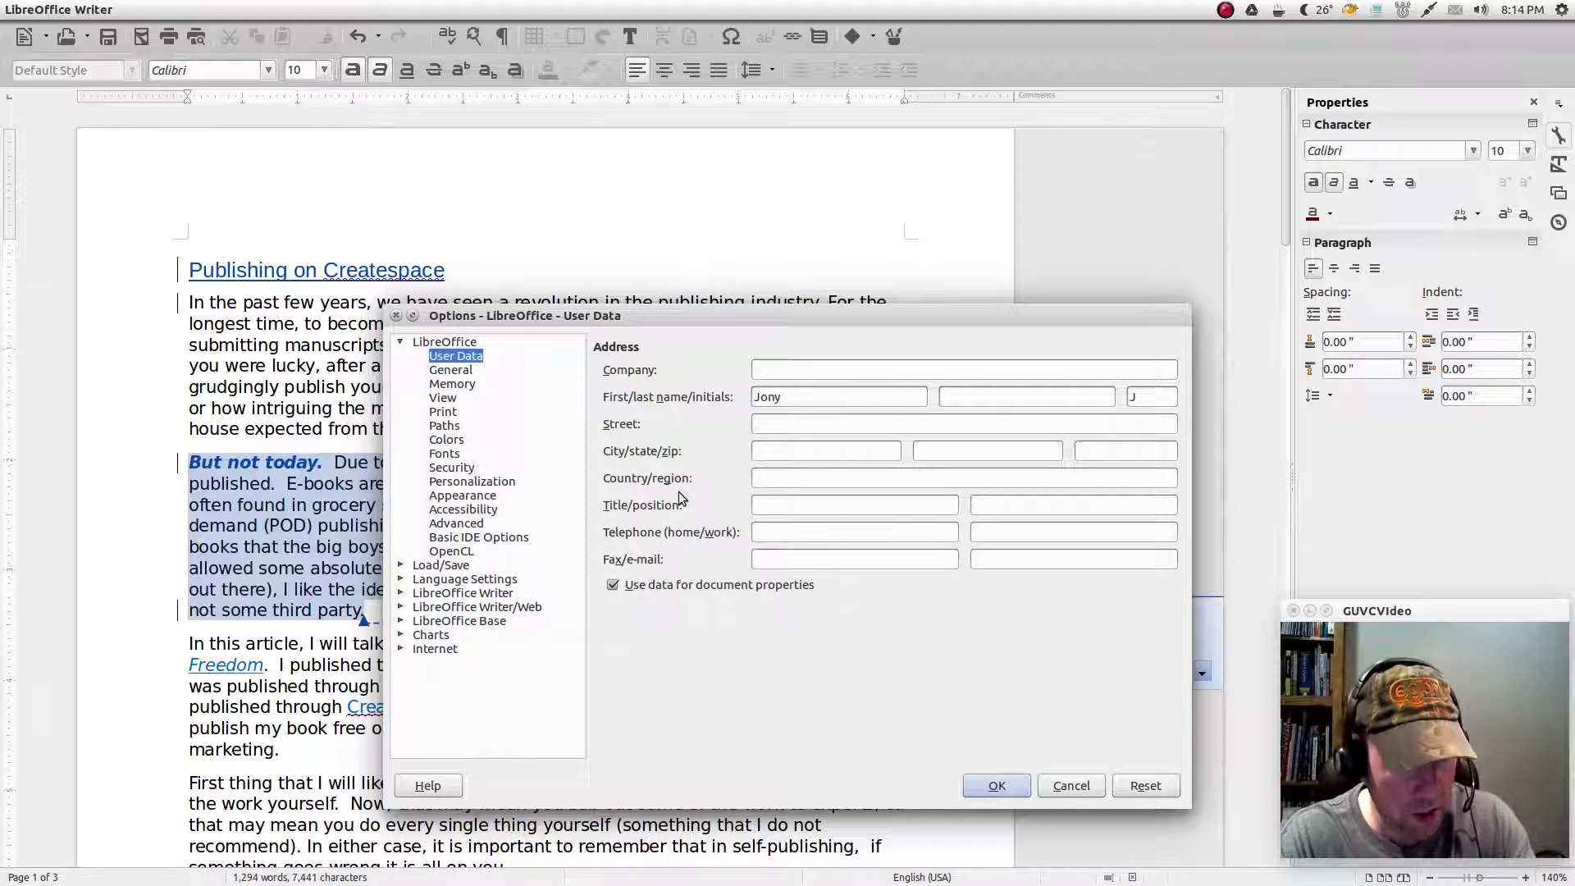
{"action": "type", "text": "Cash"}
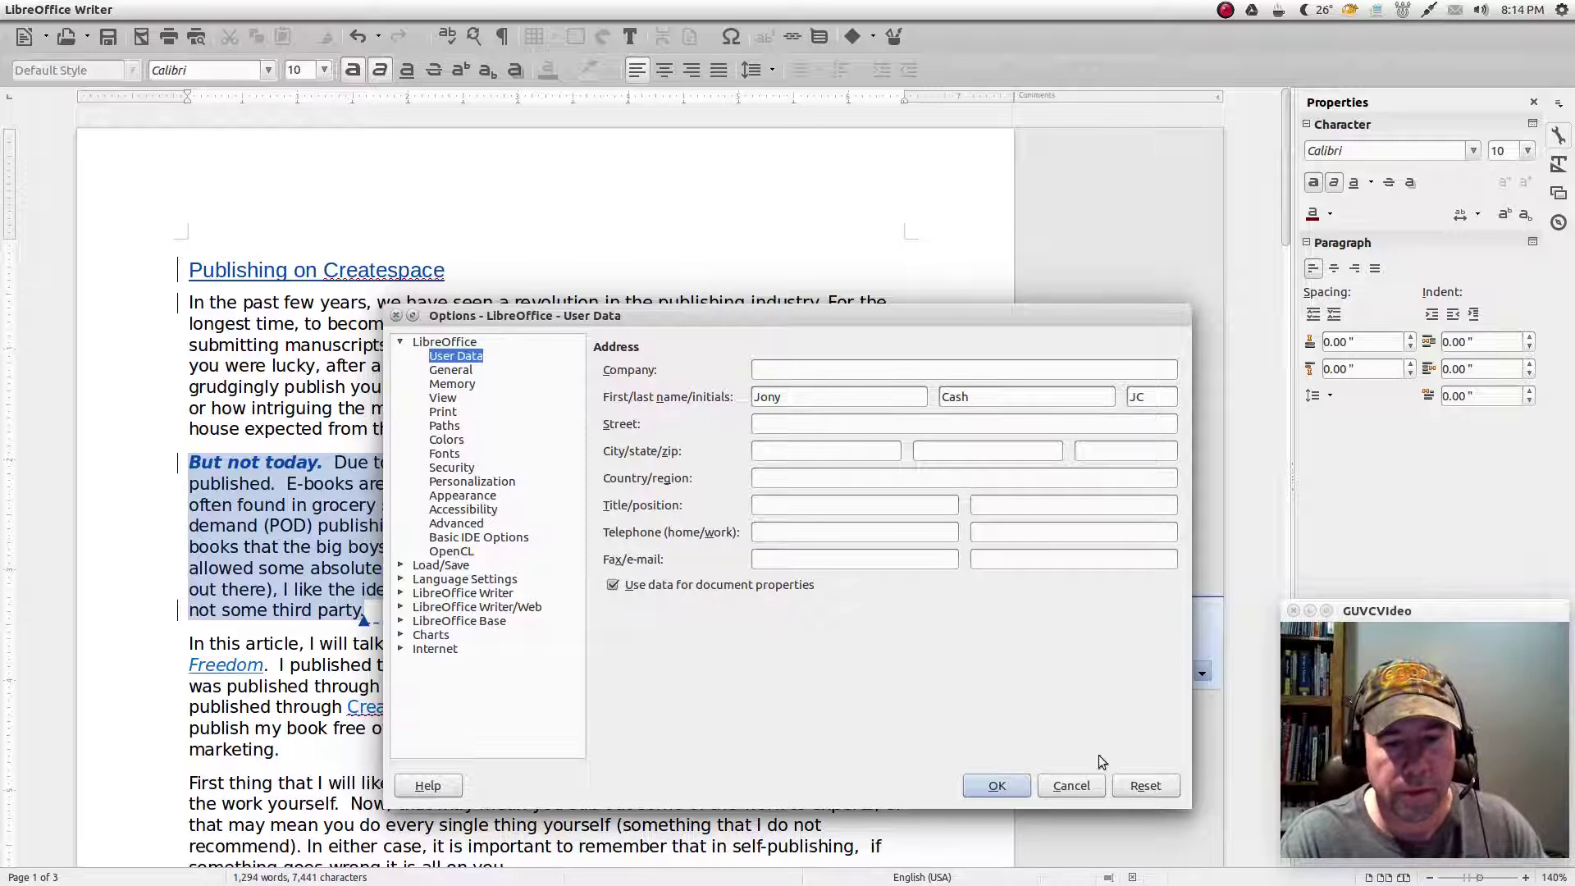
{"action": "left_click", "coordinate": [998, 788]}
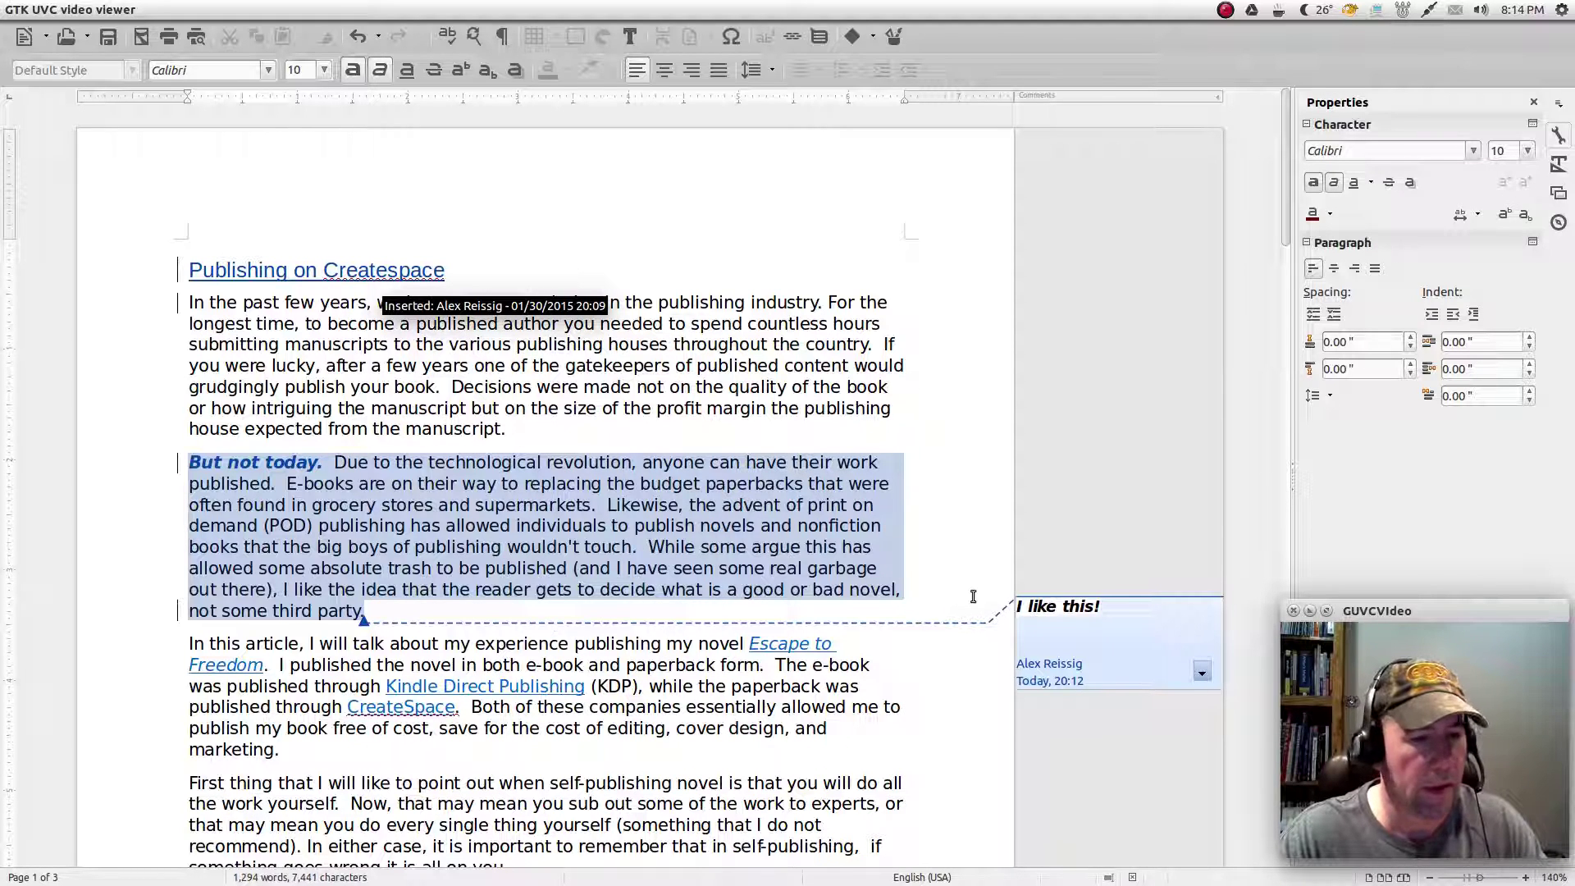
- Reply to the comment "I like this!" with "I don't know about that!"
{"action": "scroll", "coordinate": [973, 597], "scroll_direction": "down", "scroll_amount": 3}
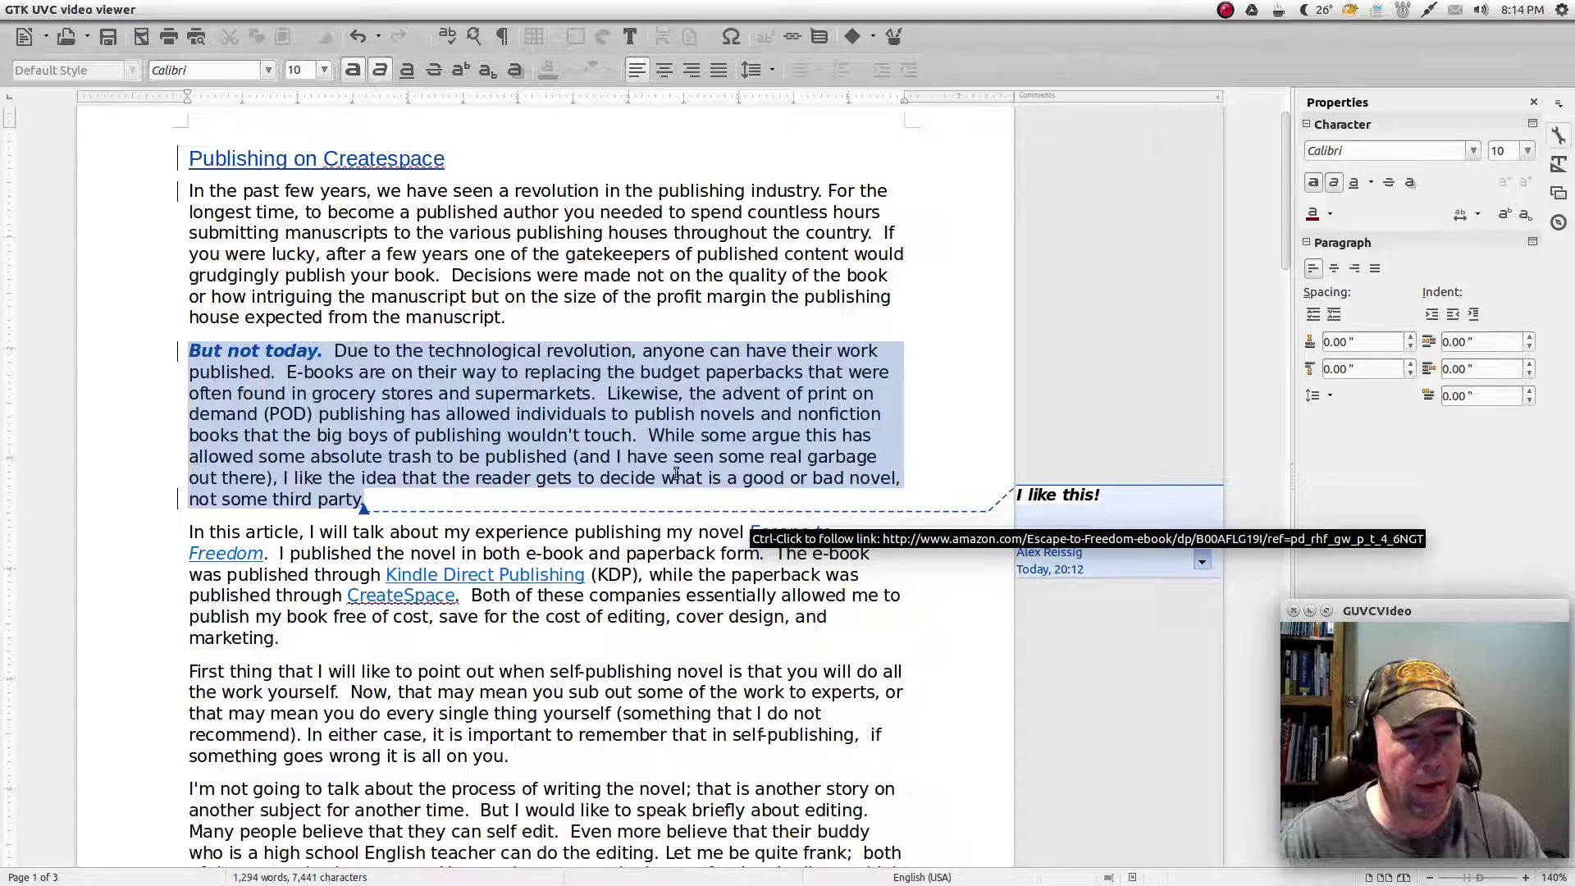
{"action": "left_click", "coordinate": [1202, 563]}
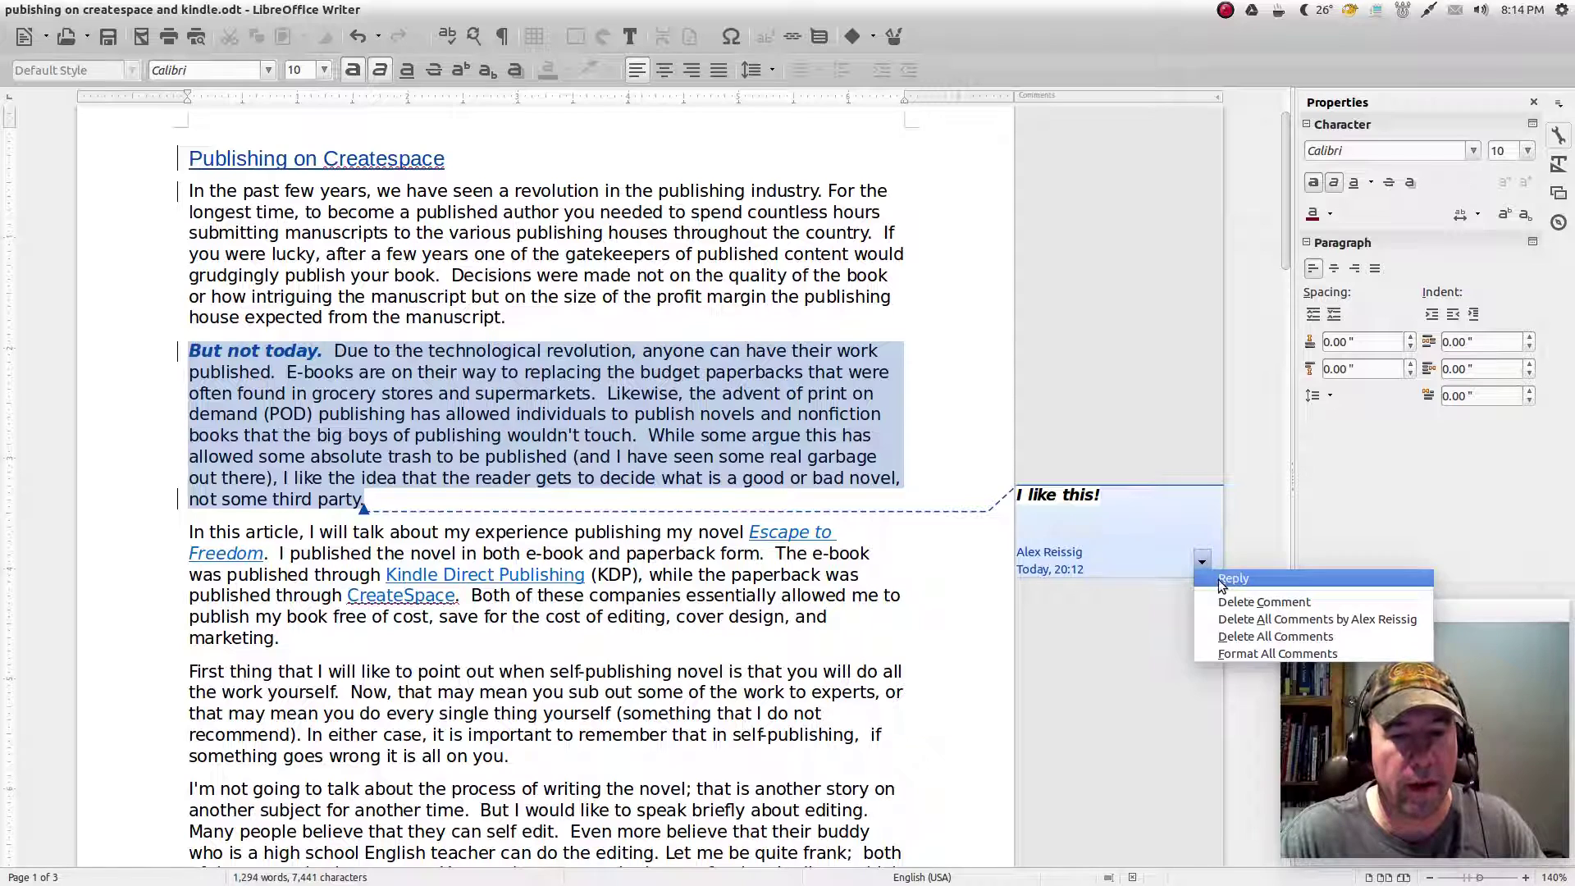
{"action": "left_click", "coordinate": [1220, 581]}
{"action": "type", "text": "I don"}
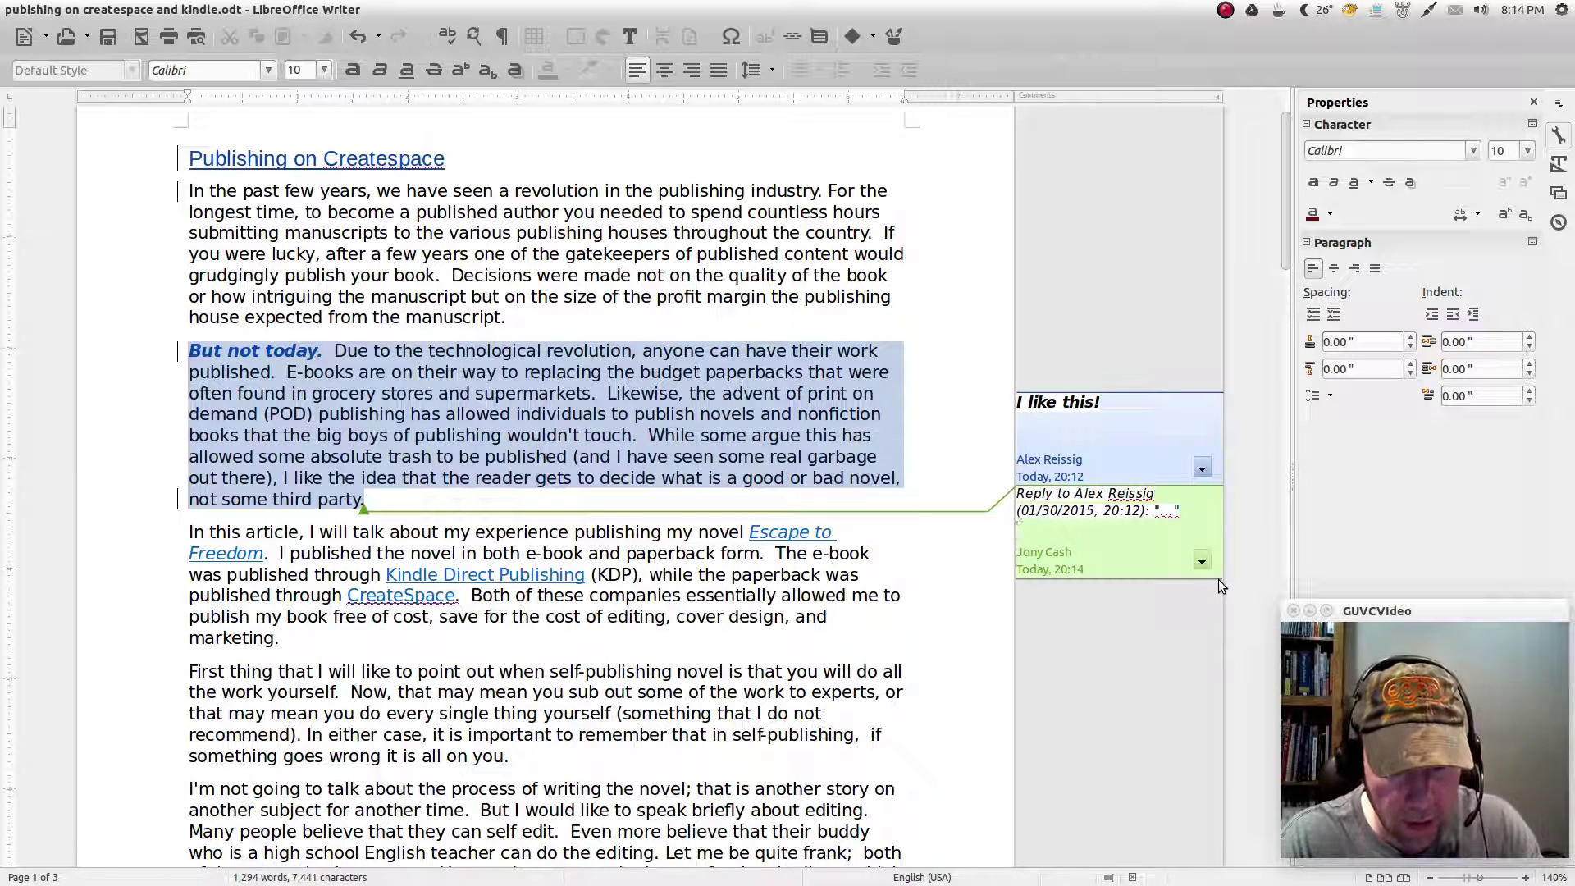
{"action": "type", "text": "'t "}
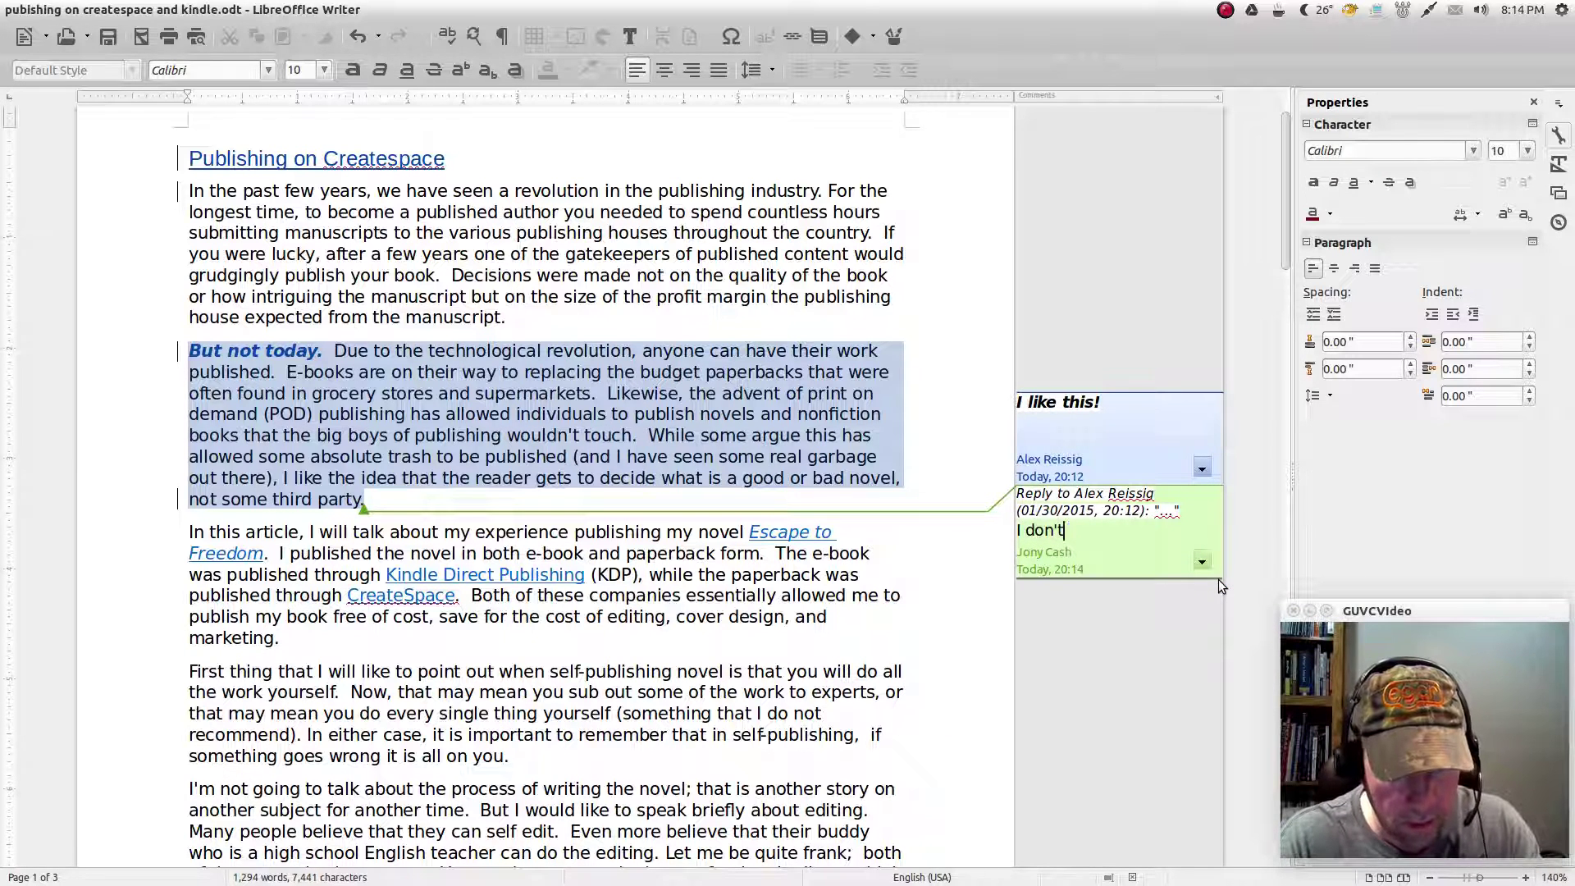
{"action": "type", "text": "know a"}
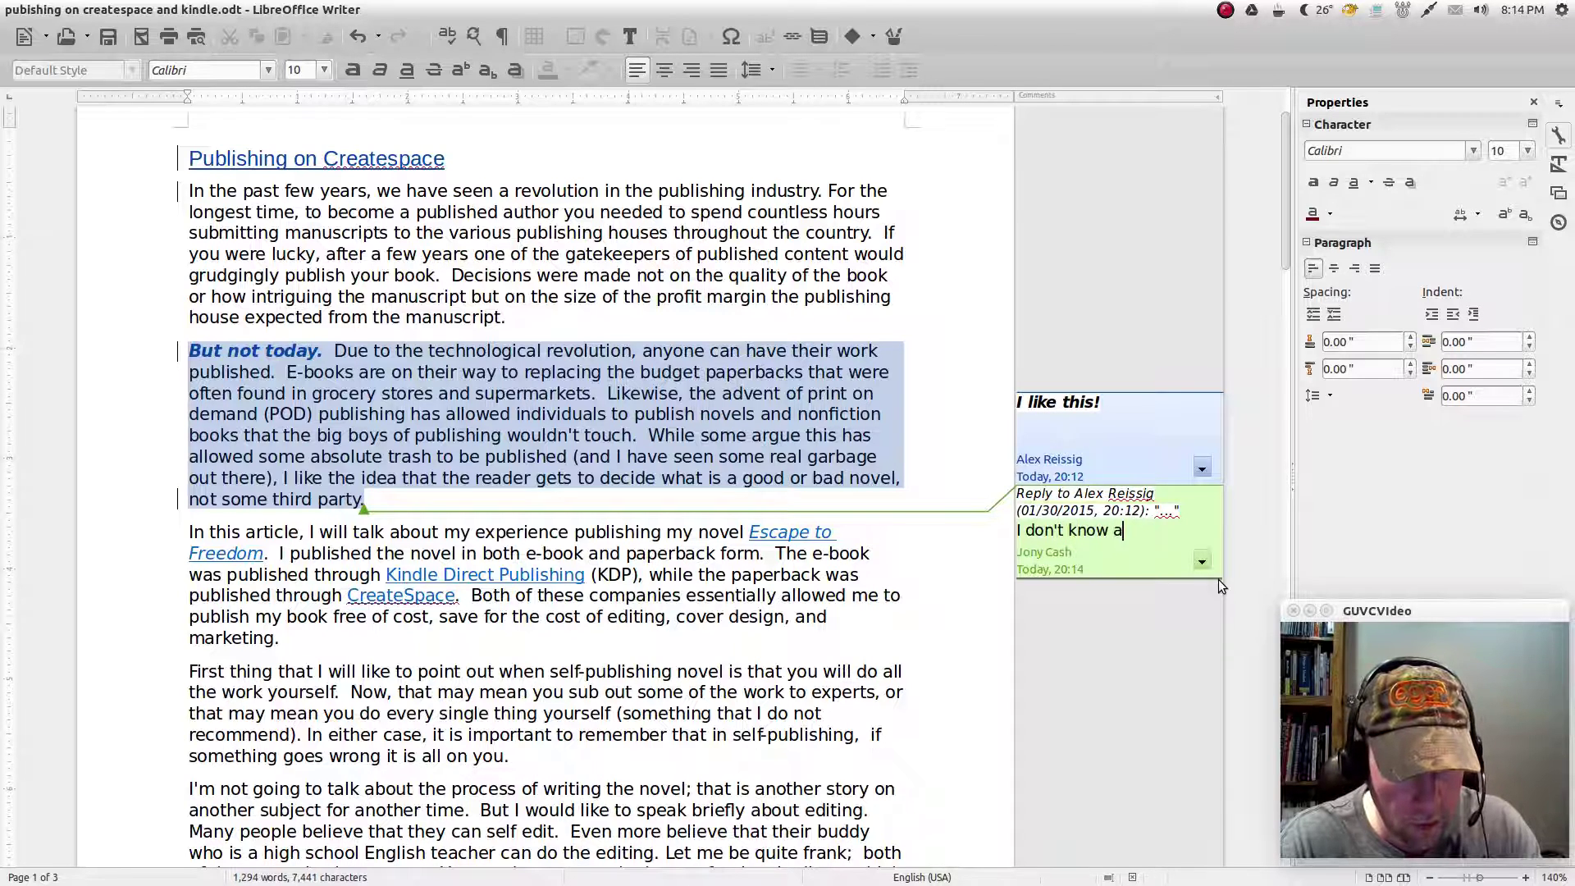
{"action": "type", "text": "bout that"}
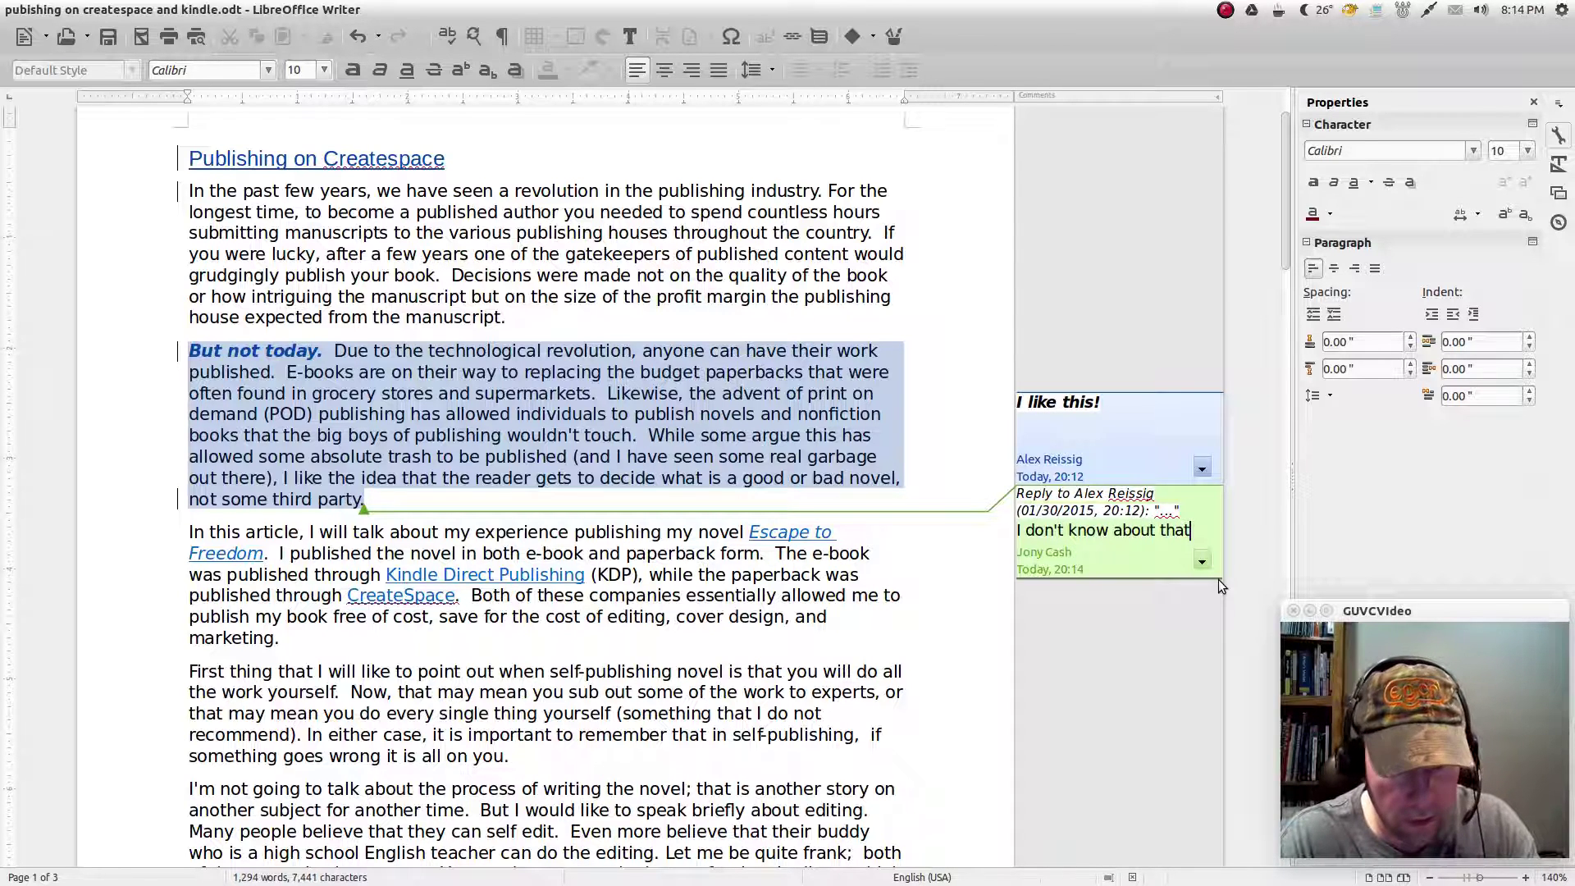
{"action": "type", "text": "!"}
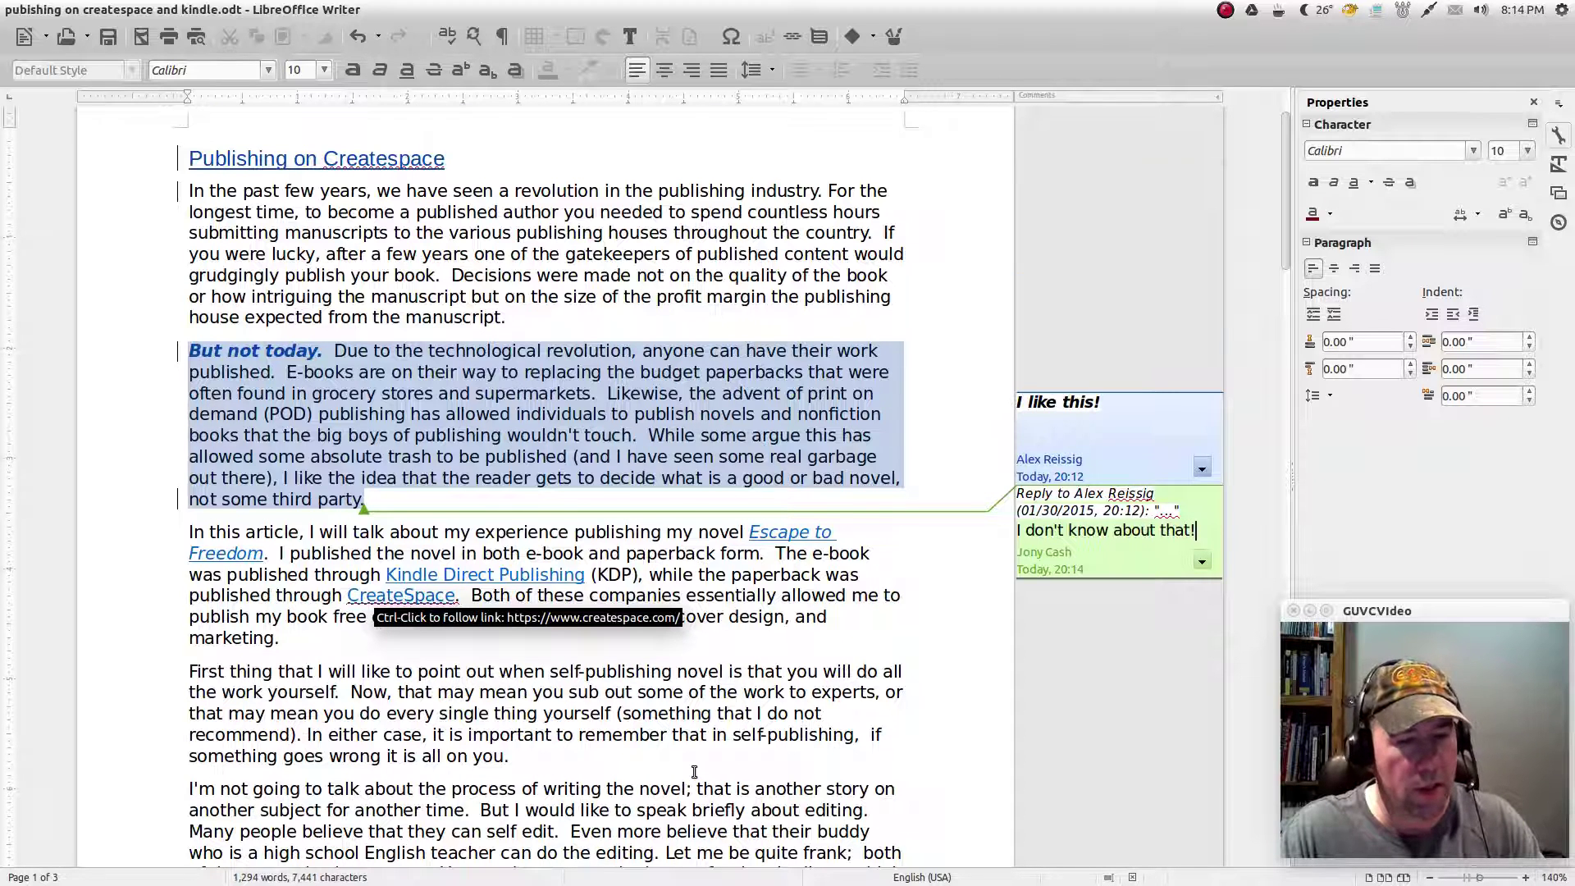
- Apply strikethrough to "But I would like to speak" in the paragraph about the process of writing the novel
{"action": "scroll", "coordinate": [711, 738], "scroll_direction": "down", "scroll_amount": 3}
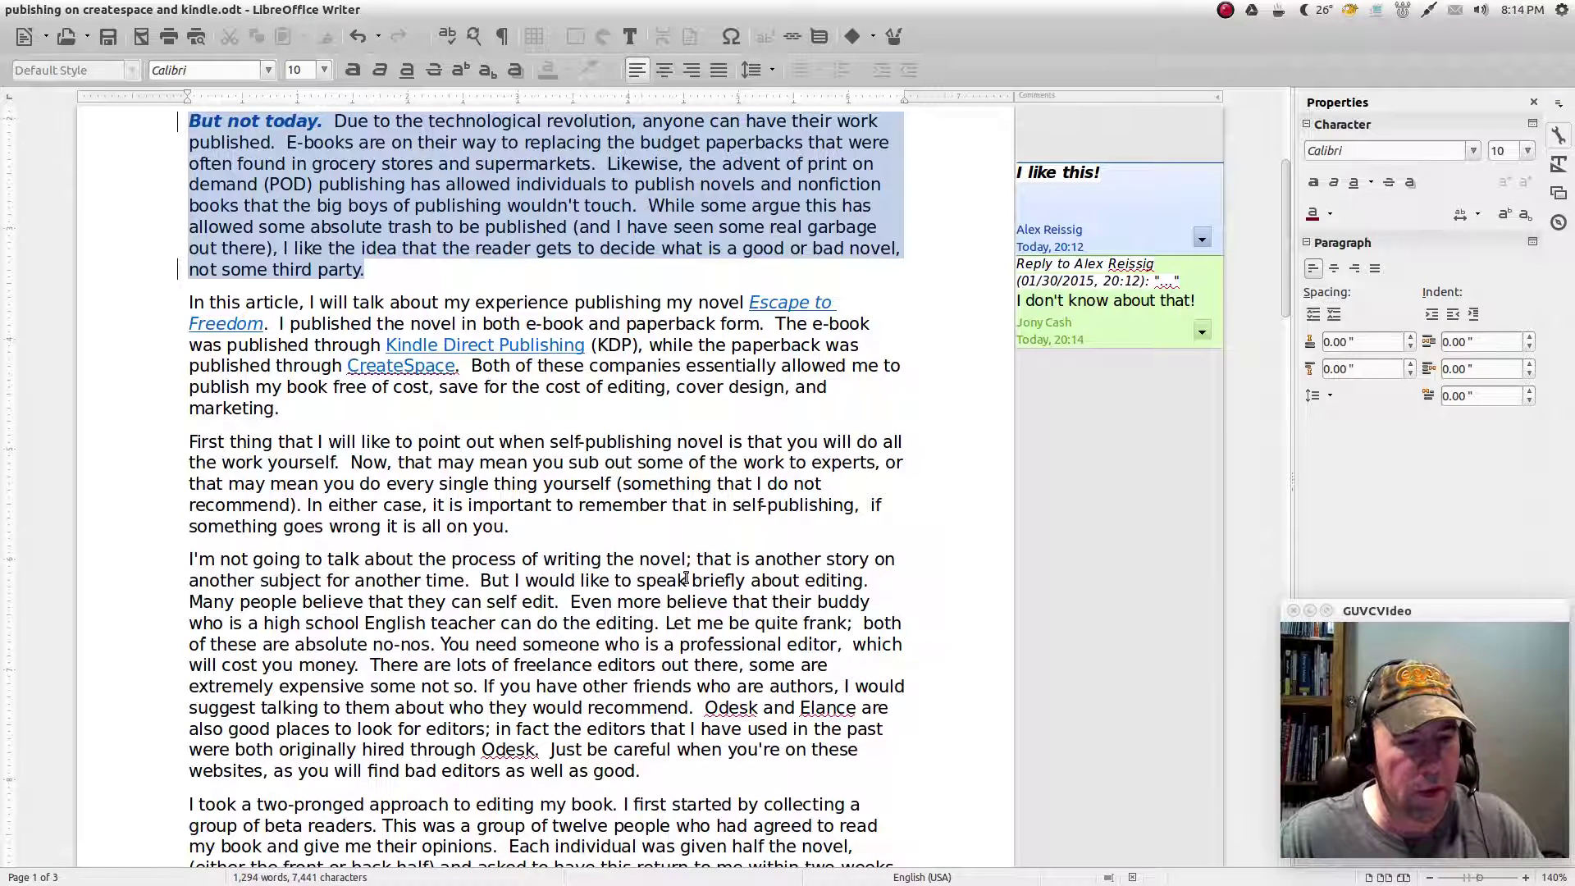
{"action": "left_click_drag", "start_coordinate": [688, 580], "coordinate": [481, 581]}
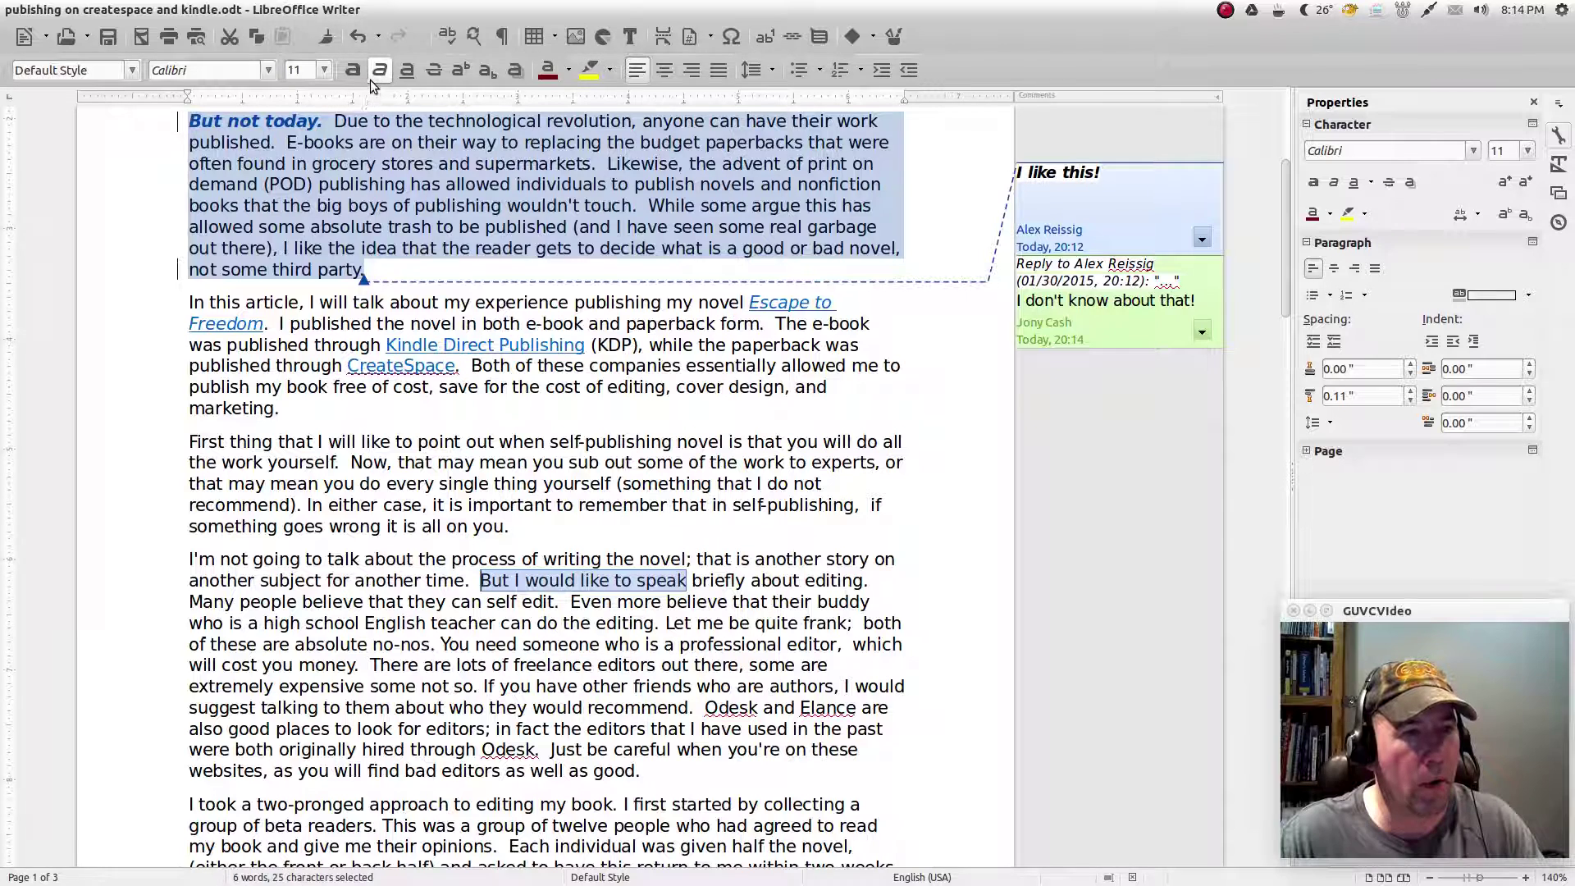
{"action": "left_click", "coordinate": [434, 73]}
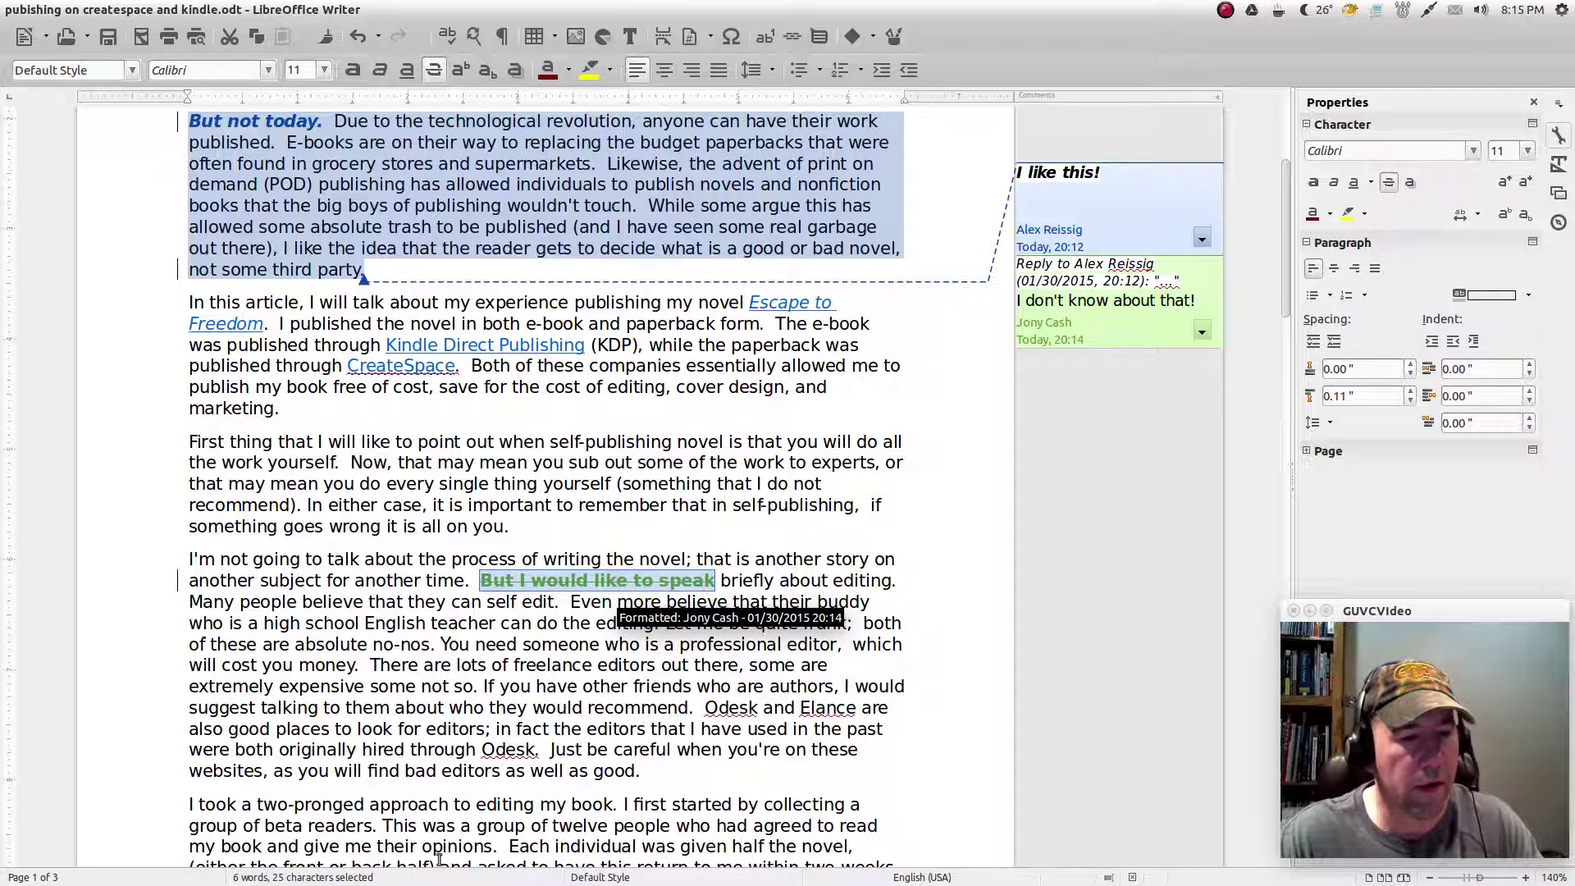
- On page 2, replace the opening "I" of the paragraph about publishing on Kindle with "Well, I"
{"action": "scroll", "coordinate": [262, 712], "scroll_direction": "down", "scroll_amount": 5}
{"action": "scroll", "coordinate": [645, 730], "scroll_direction": "down", "scroll_amount": 3}
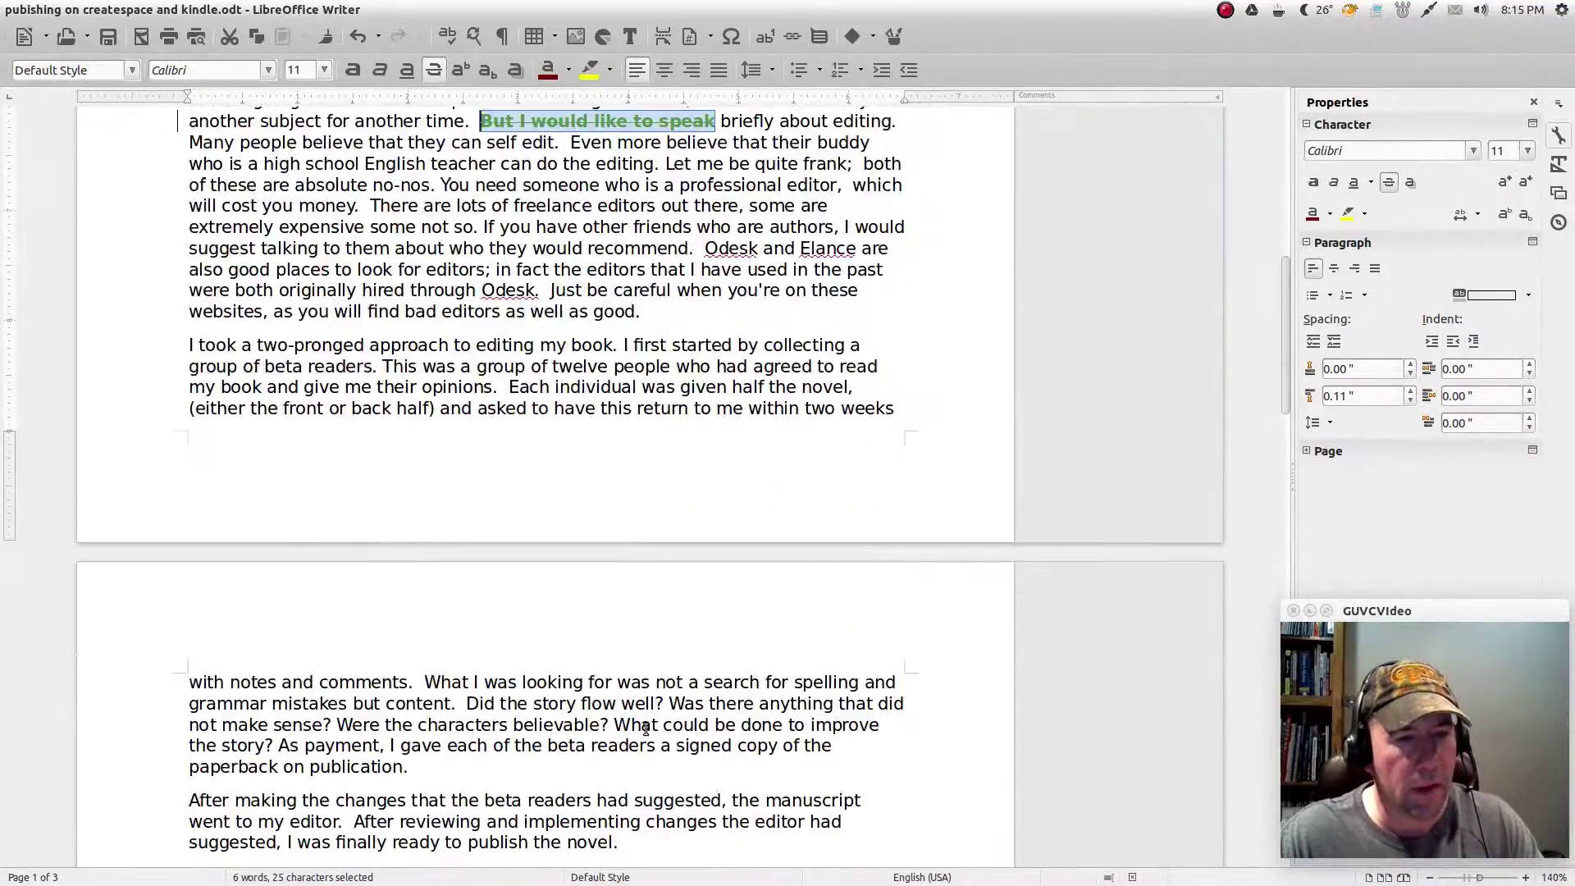
{"action": "scroll", "coordinate": [645, 730], "scroll_direction": "up", "scroll_amount": 3}
{"action": "scroll", "coordinate": [355, 693], "scroll_direction": "down", "scroll_amount": 10}
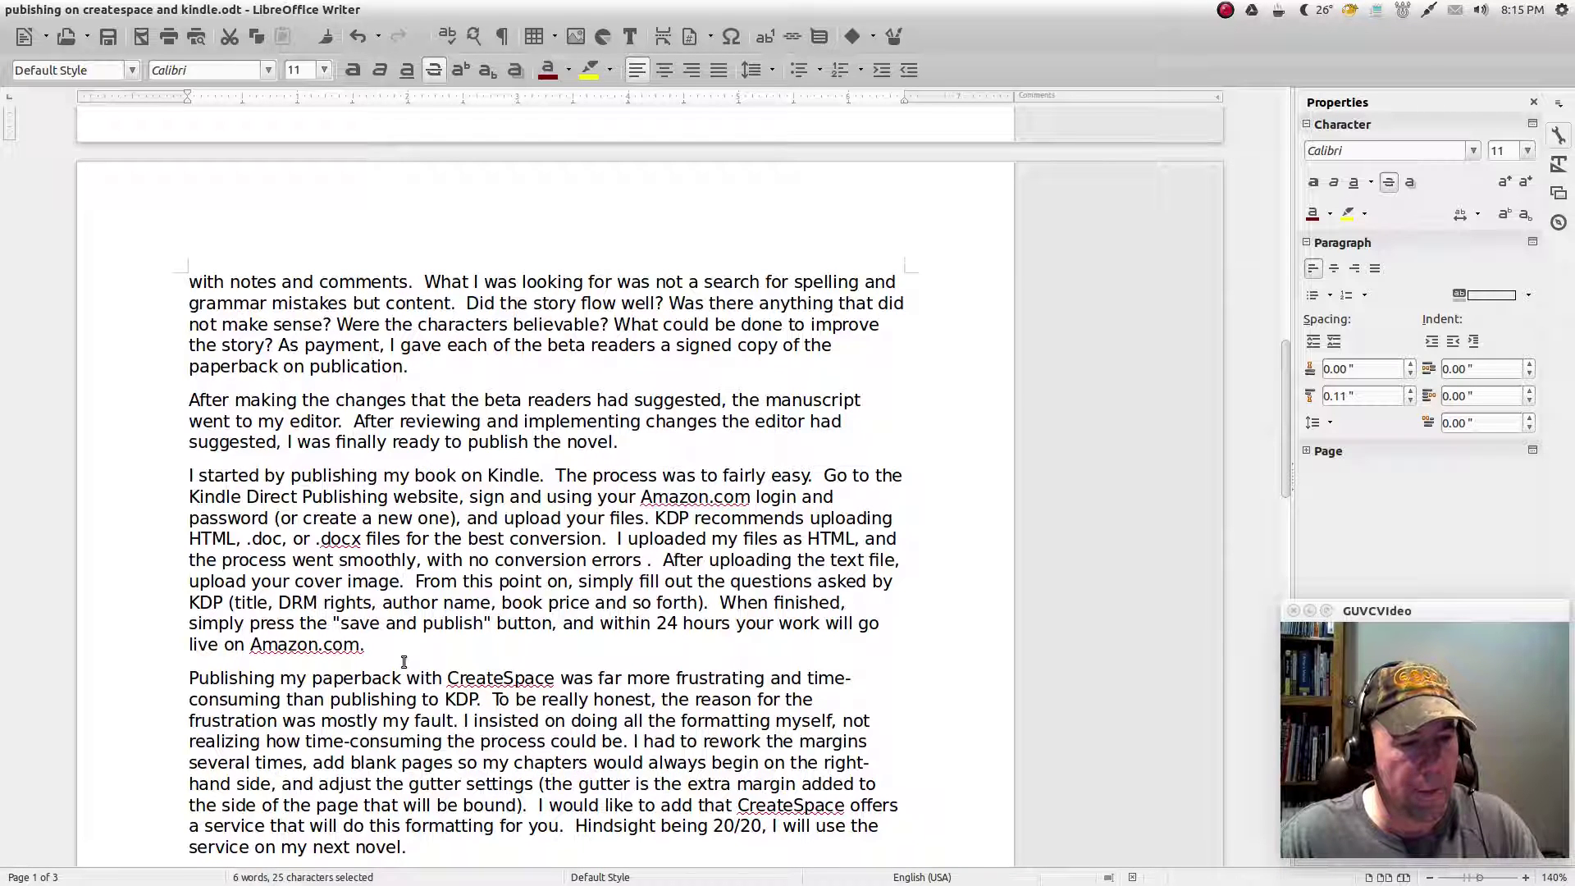
{"action": "scroll", "coordinate": [404, 662], "scroll_direction": "down", "scroll_amount": 1}
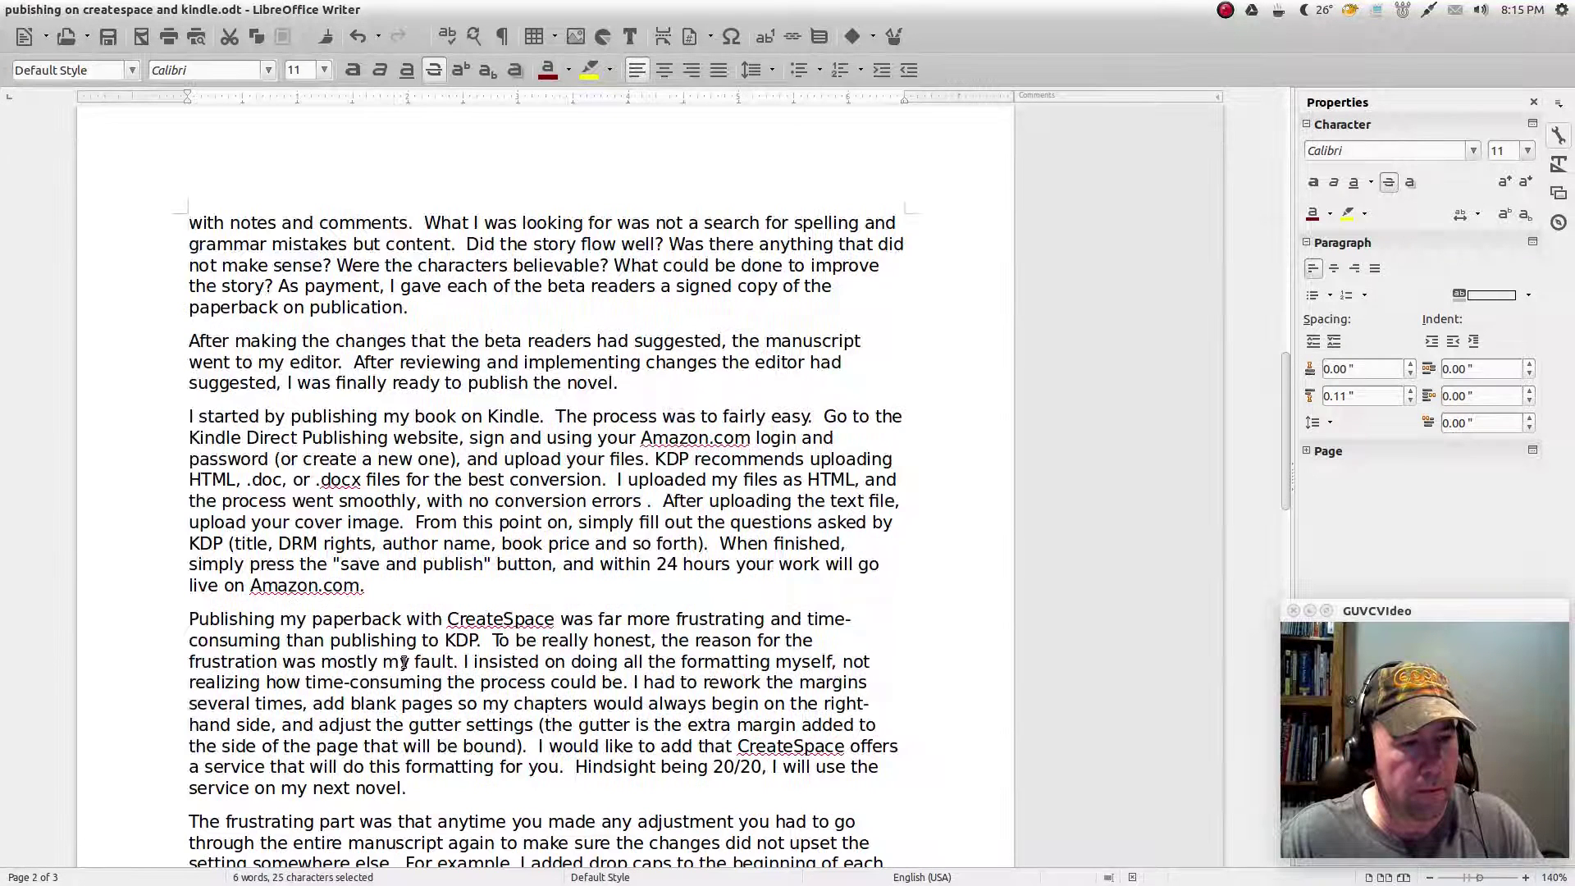
{"action": "left_click", "coordinate": [192, 416]}
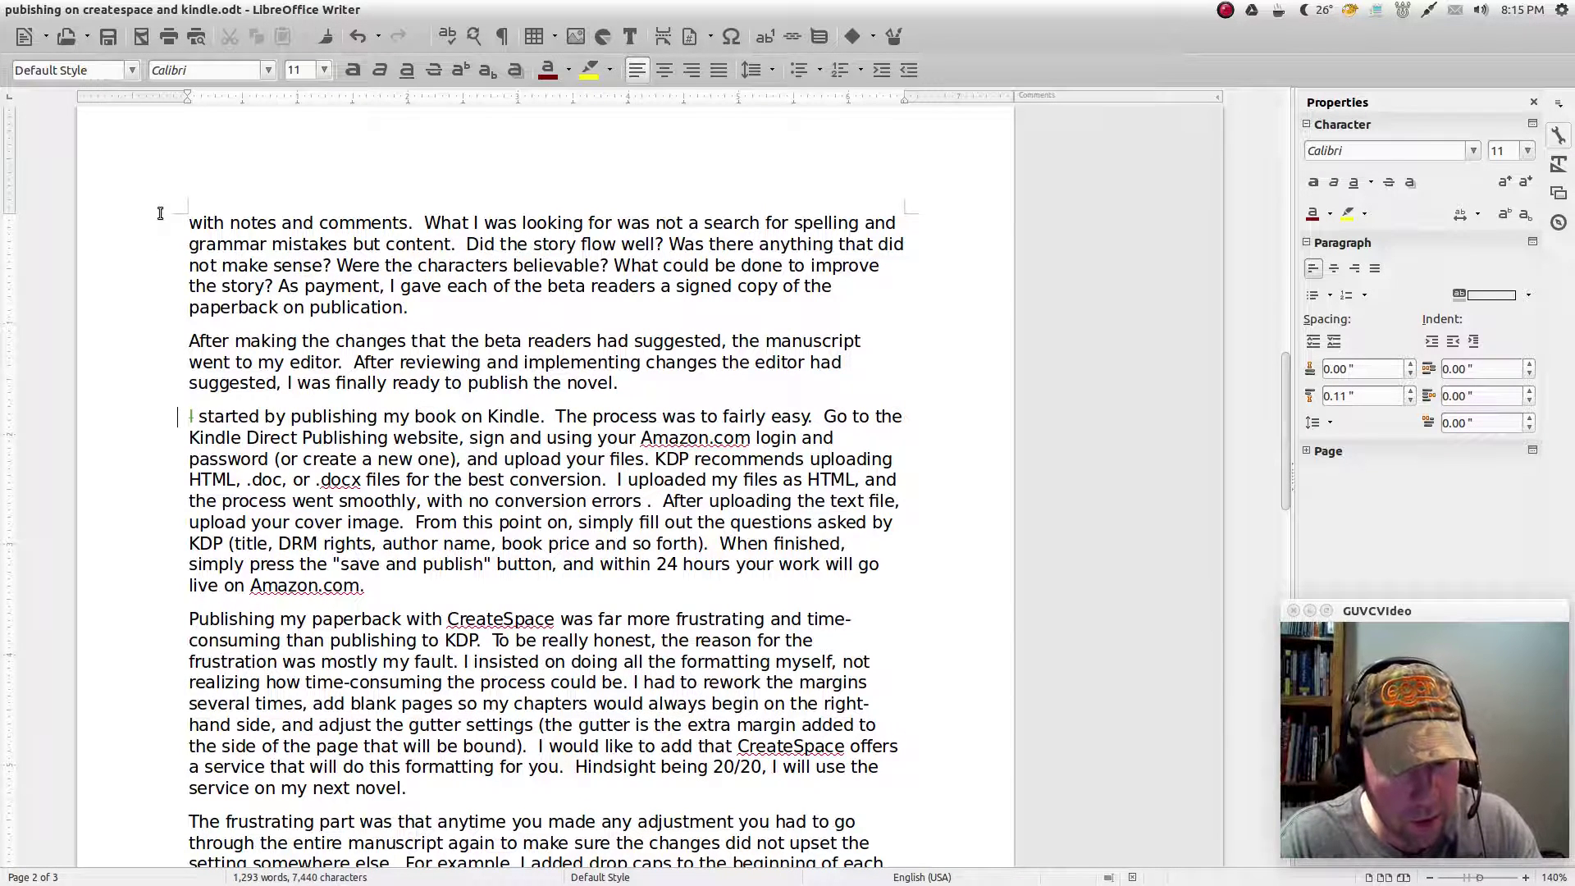
{"action": "type", "text": "Well"}
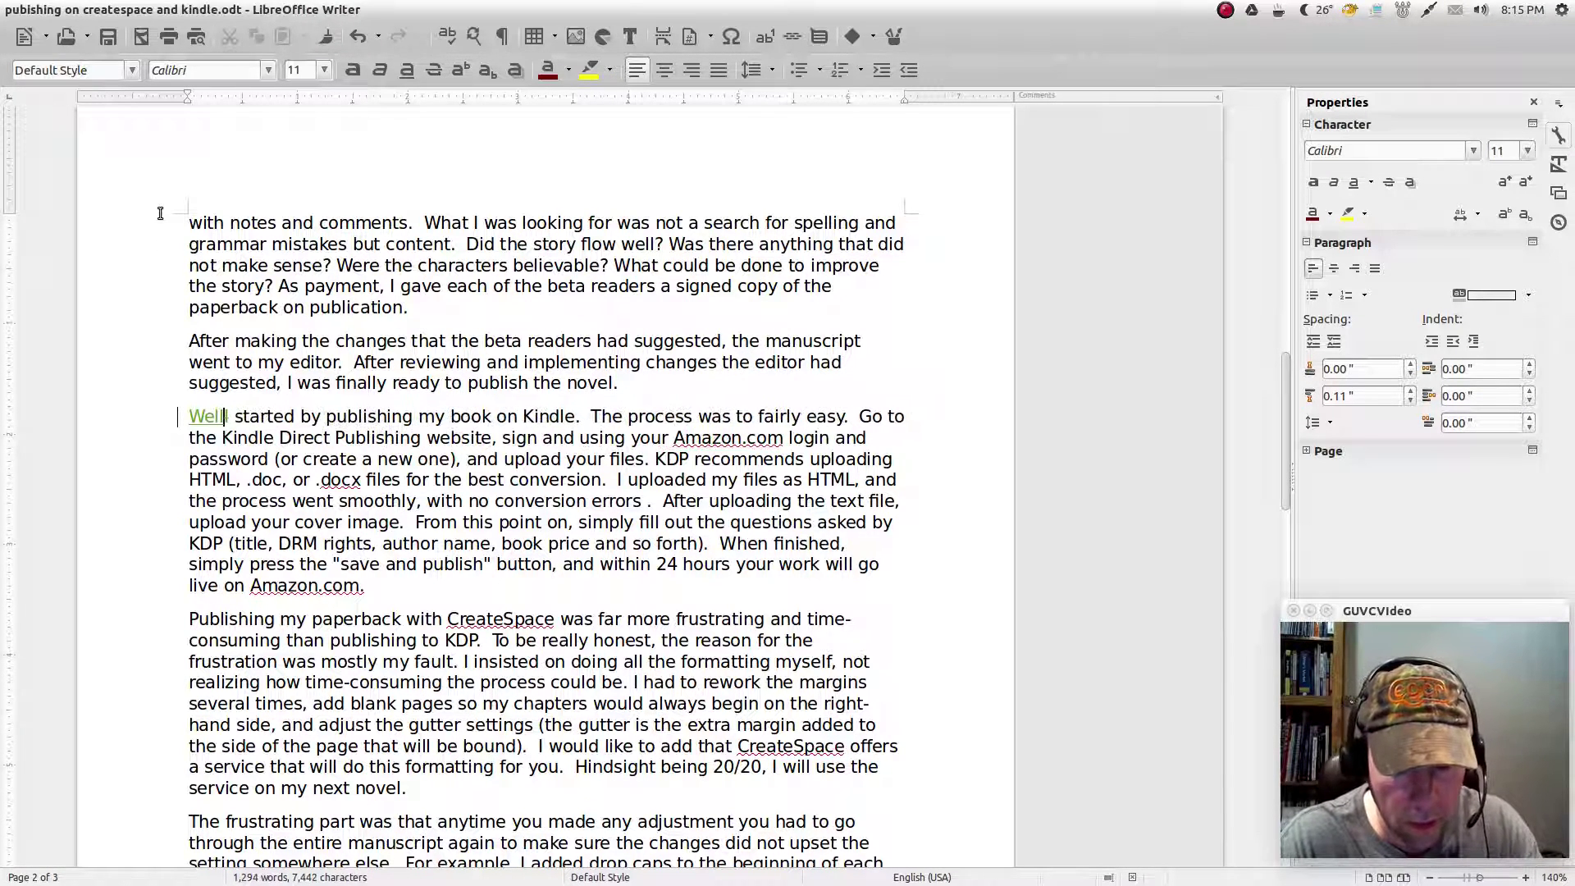
{"action": "type", "text": ", "}
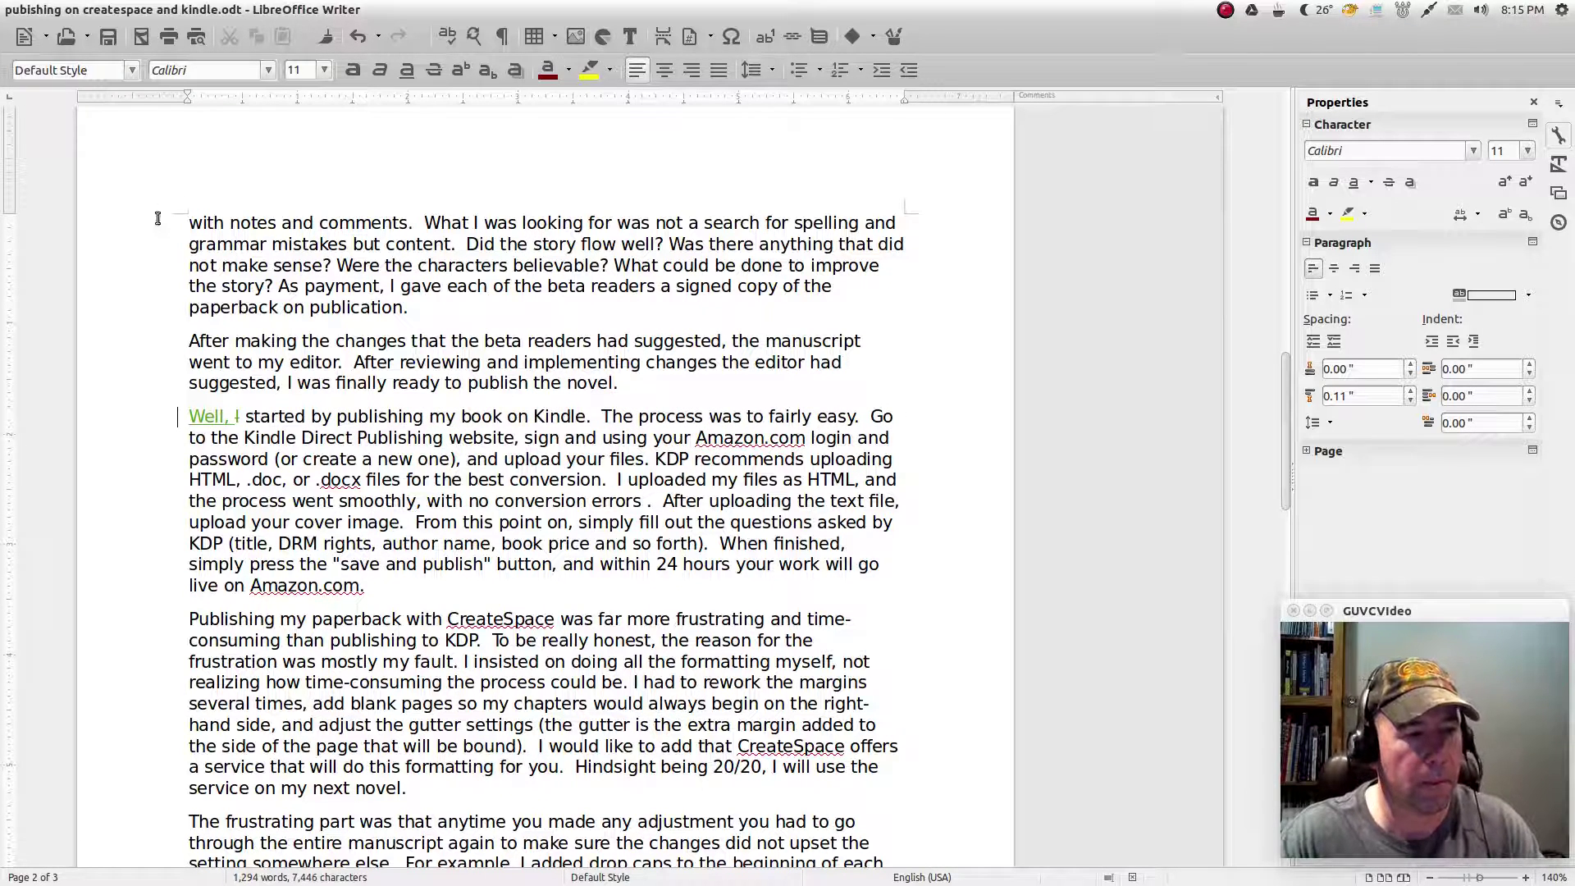
{"action": "type", "text": "I"}
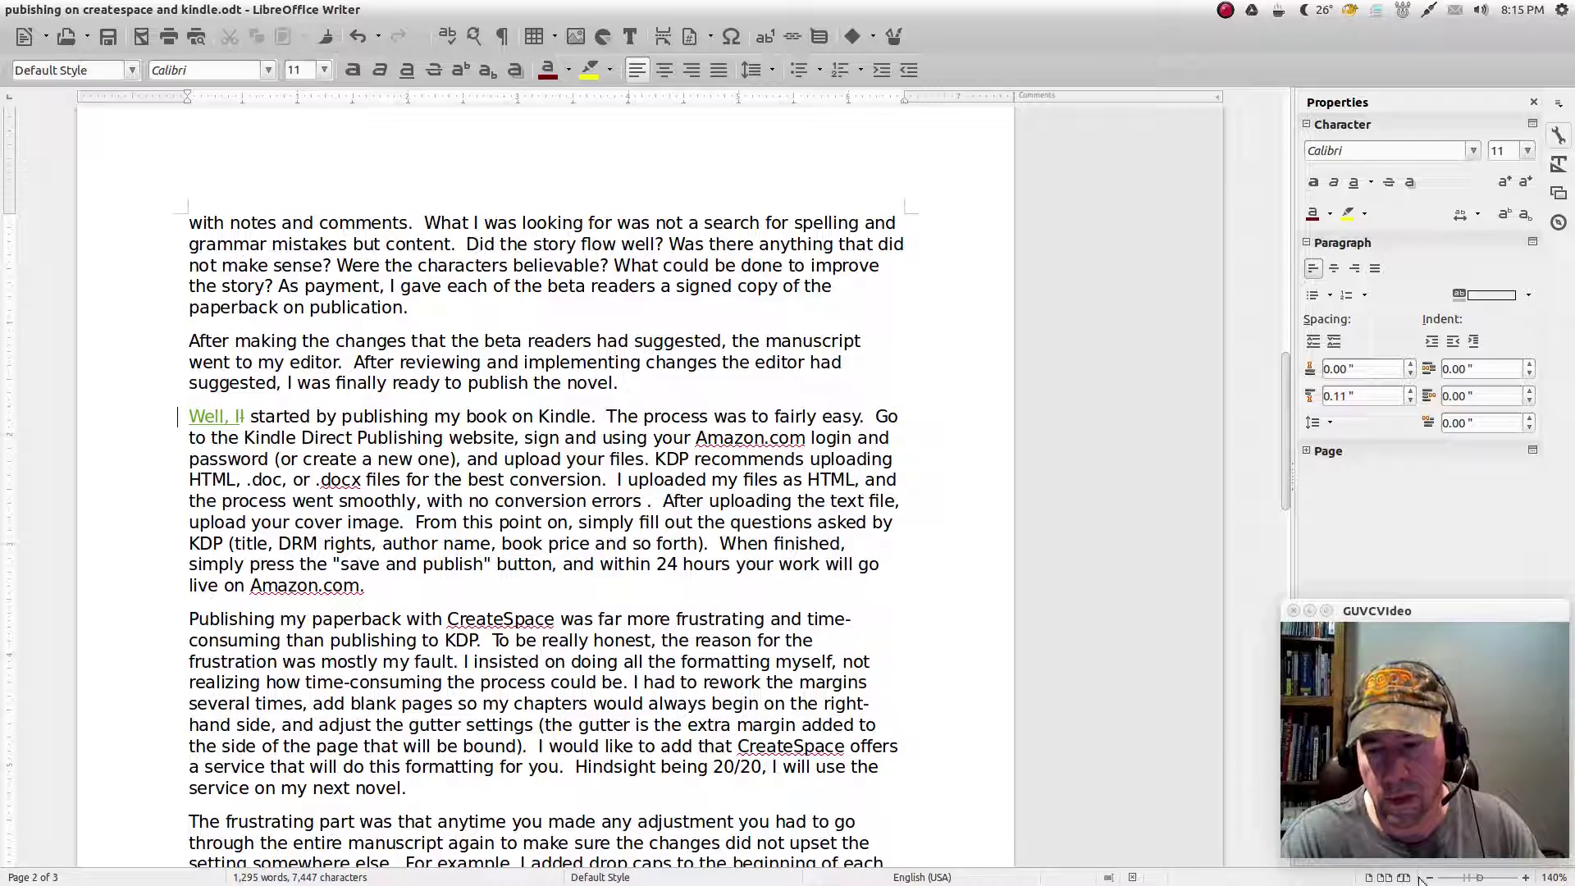
- Examine the tracked insertion and deletion at the start of the Kindle paragraph up close
{"action": "left_click", "coordinate": [1526, 878]}
{"action": "left_click", "coordinate": [1526, 878]}
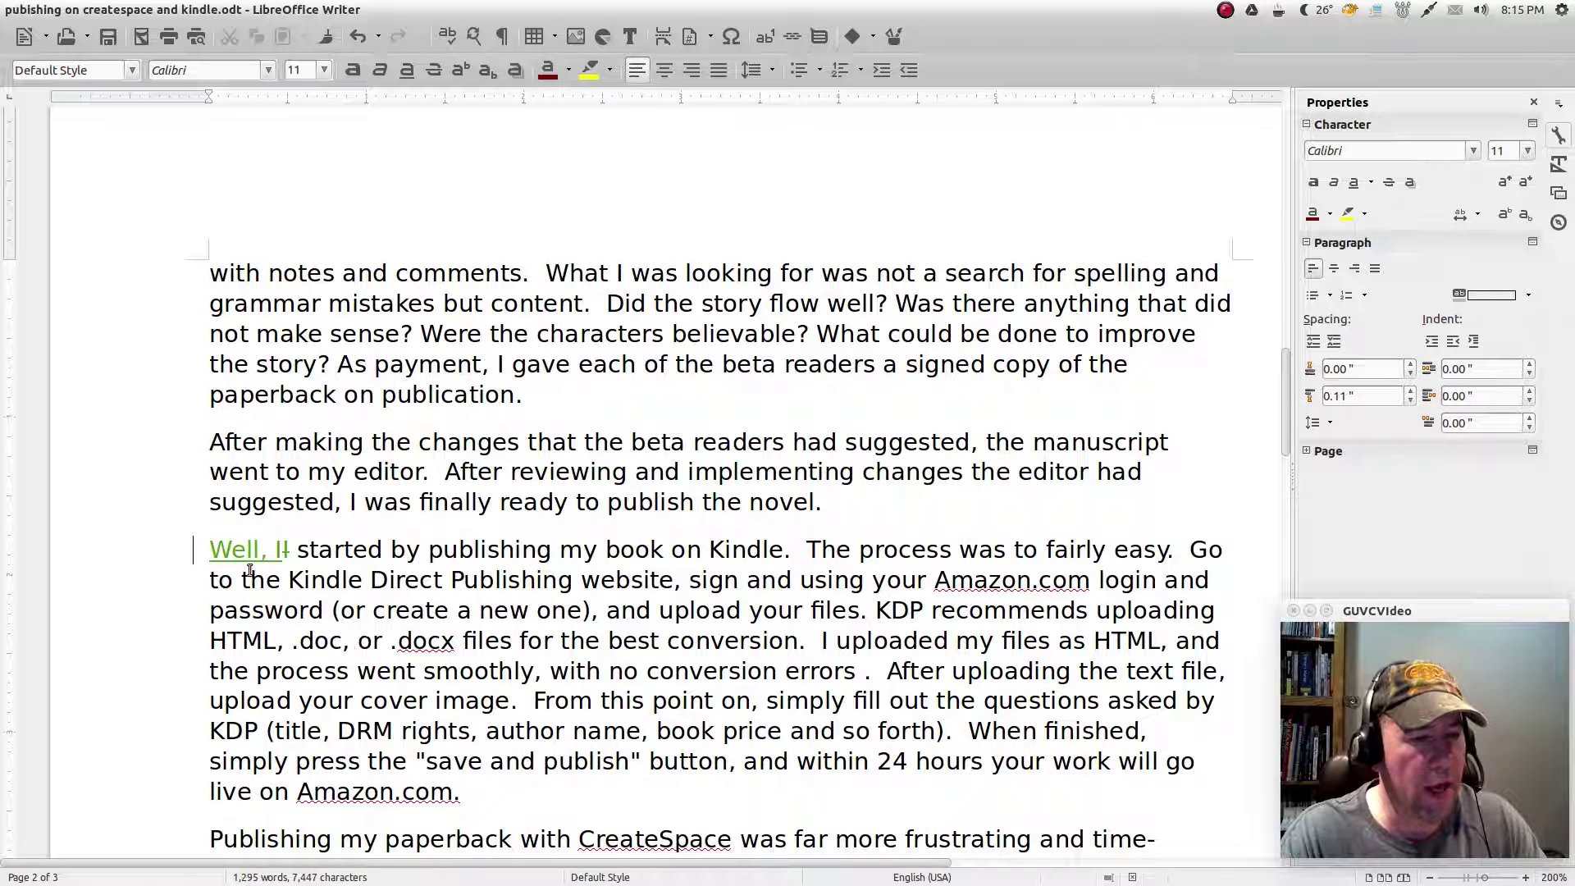
{"action": "mouse_move", "coordinate": [233, 563]}
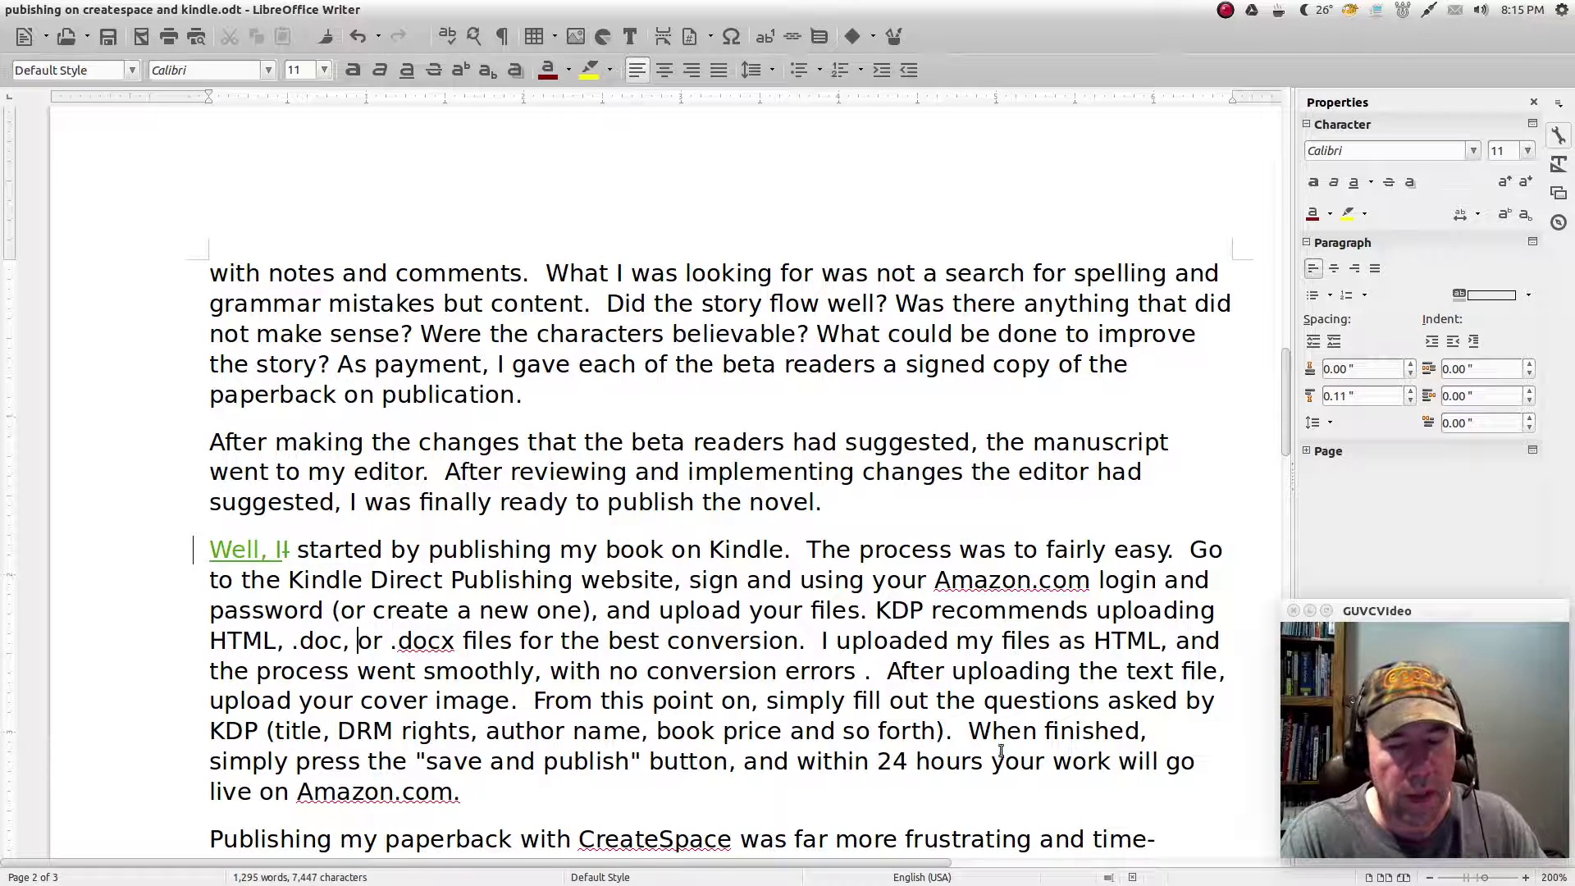
{"action": "left_click", "coordinate": [1429, 878]}
{"action": "left_click", "coordinate": [1429, 878]}
{"action": "left_click", "coordinate": [1430, 879]}
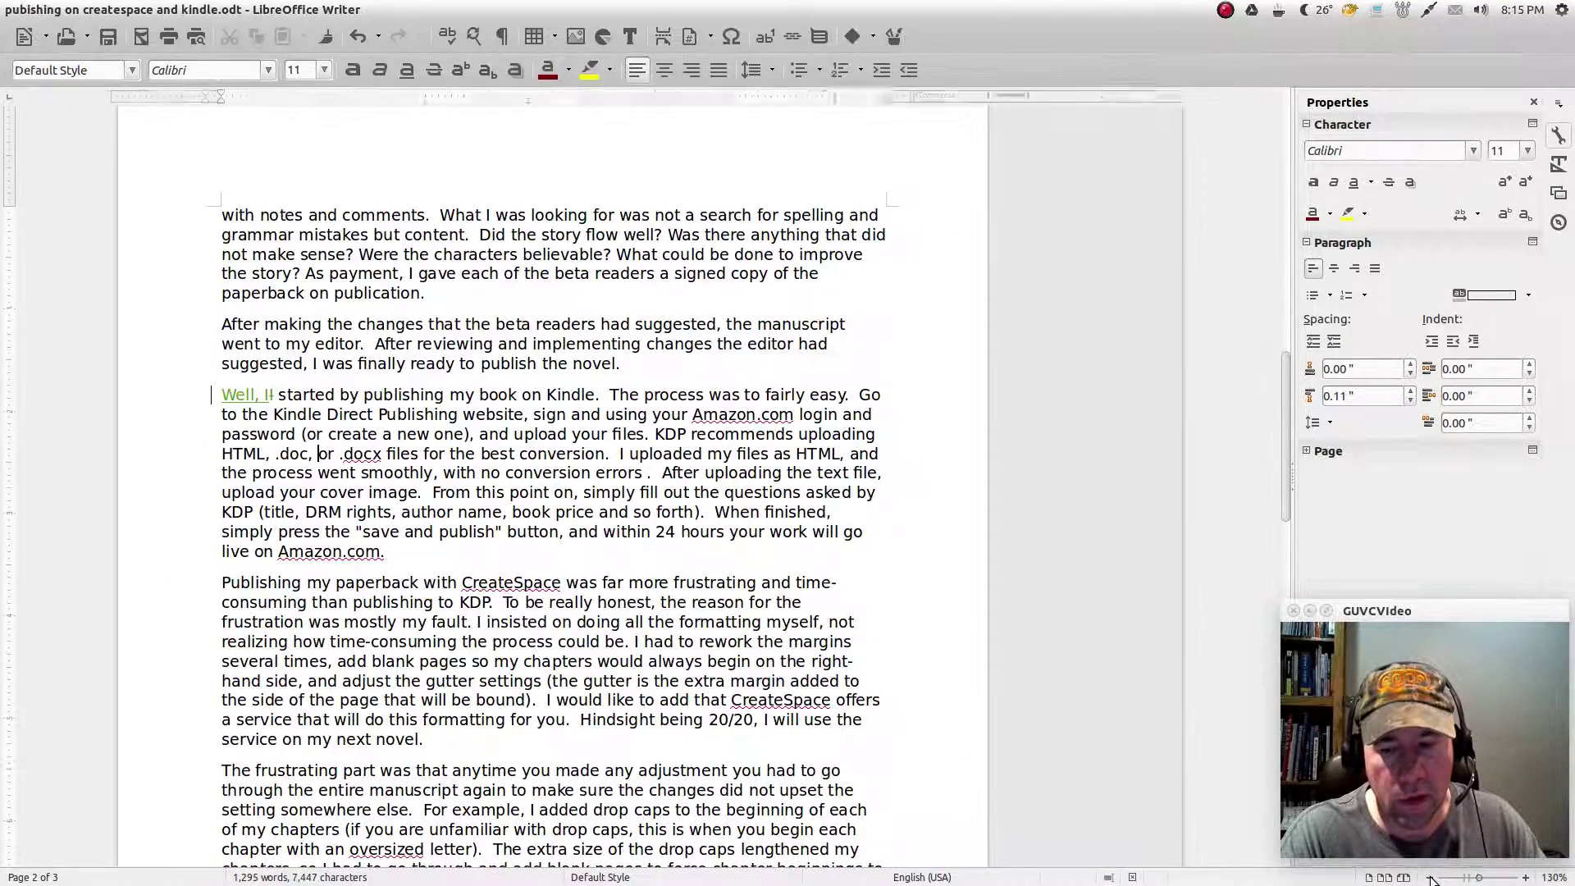
{"action": "left_click", "coordinate": [1431, 879]}
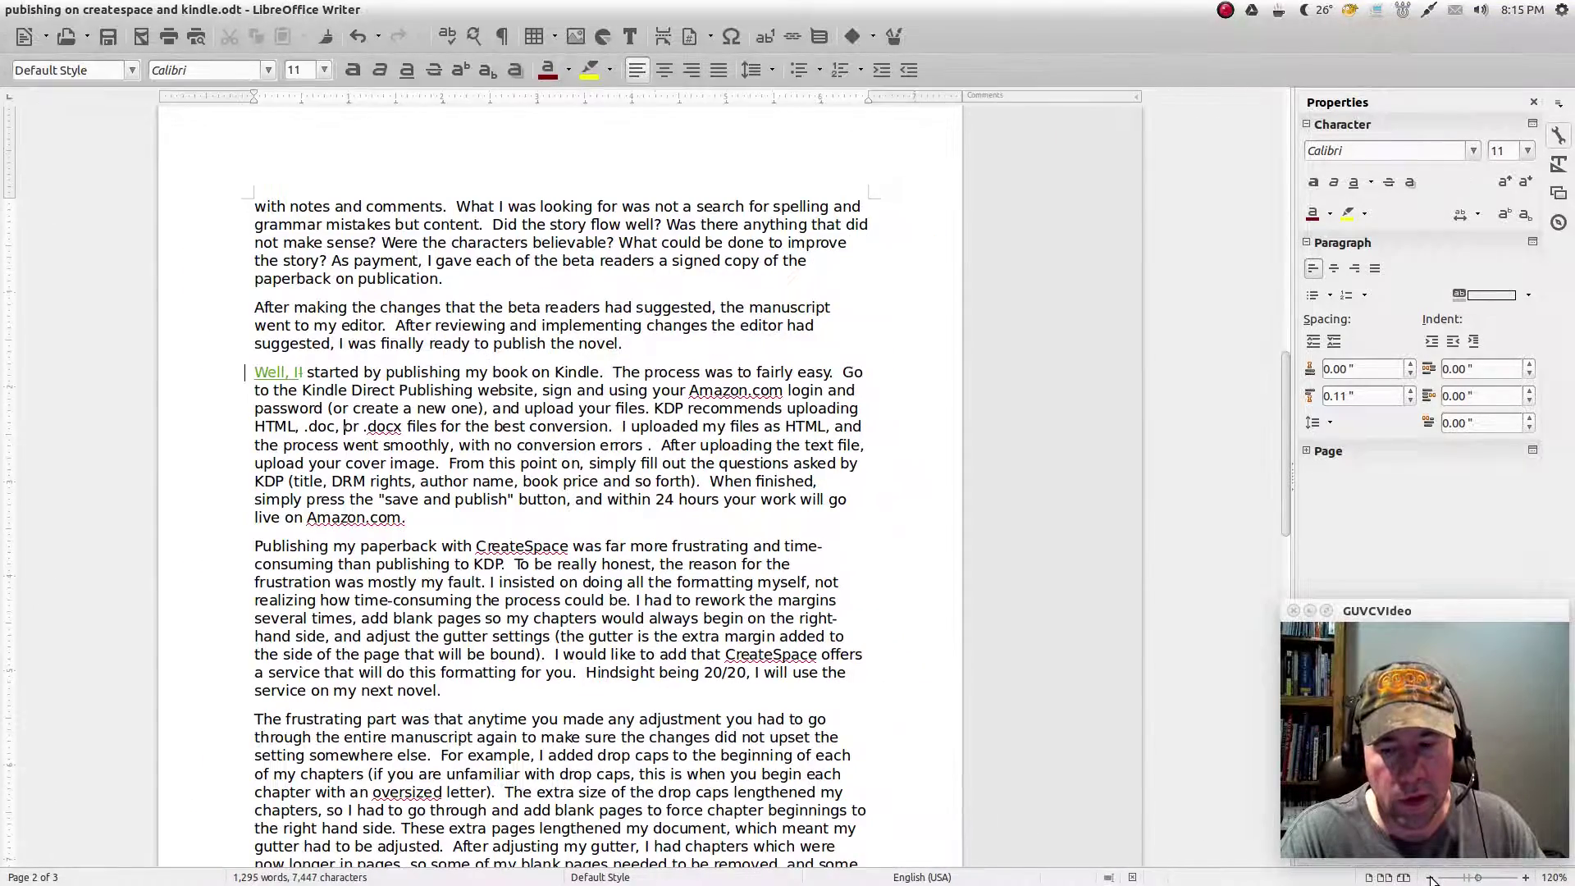
{"action": "left_click", "coordinate": [1528, 877]}
- Replace the author's first name, last name and initials in the user data options with those of the original author
{"action": "scroll", "coordinate": [871, 621], "scroll_direction": "up", "scroll_amount": 15}
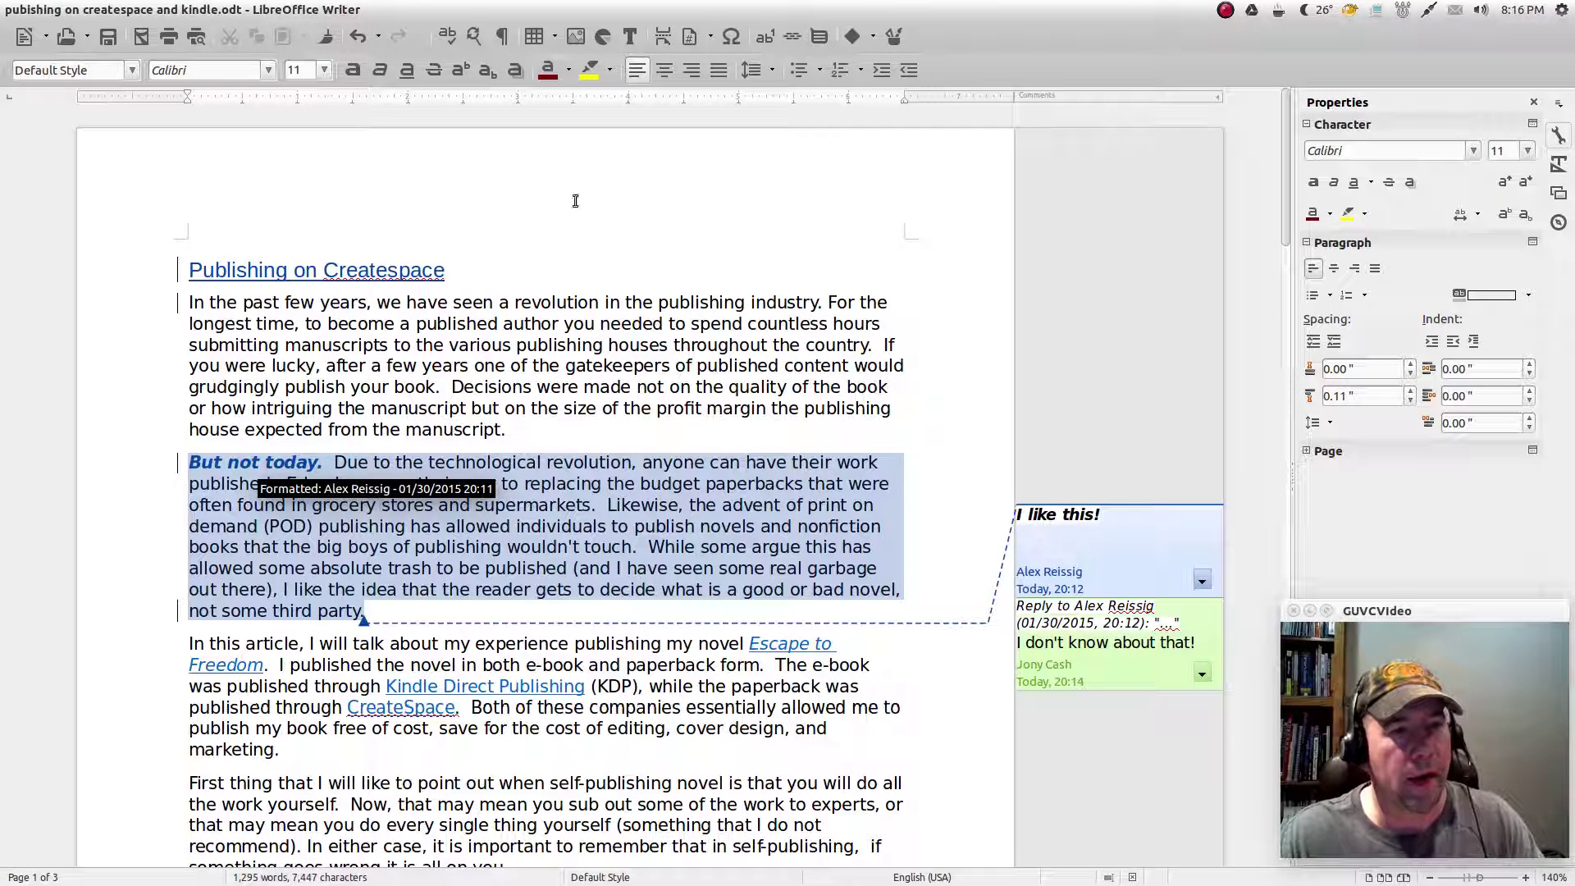
{"action": "mouse_move", "coordinate": [377, 20]}
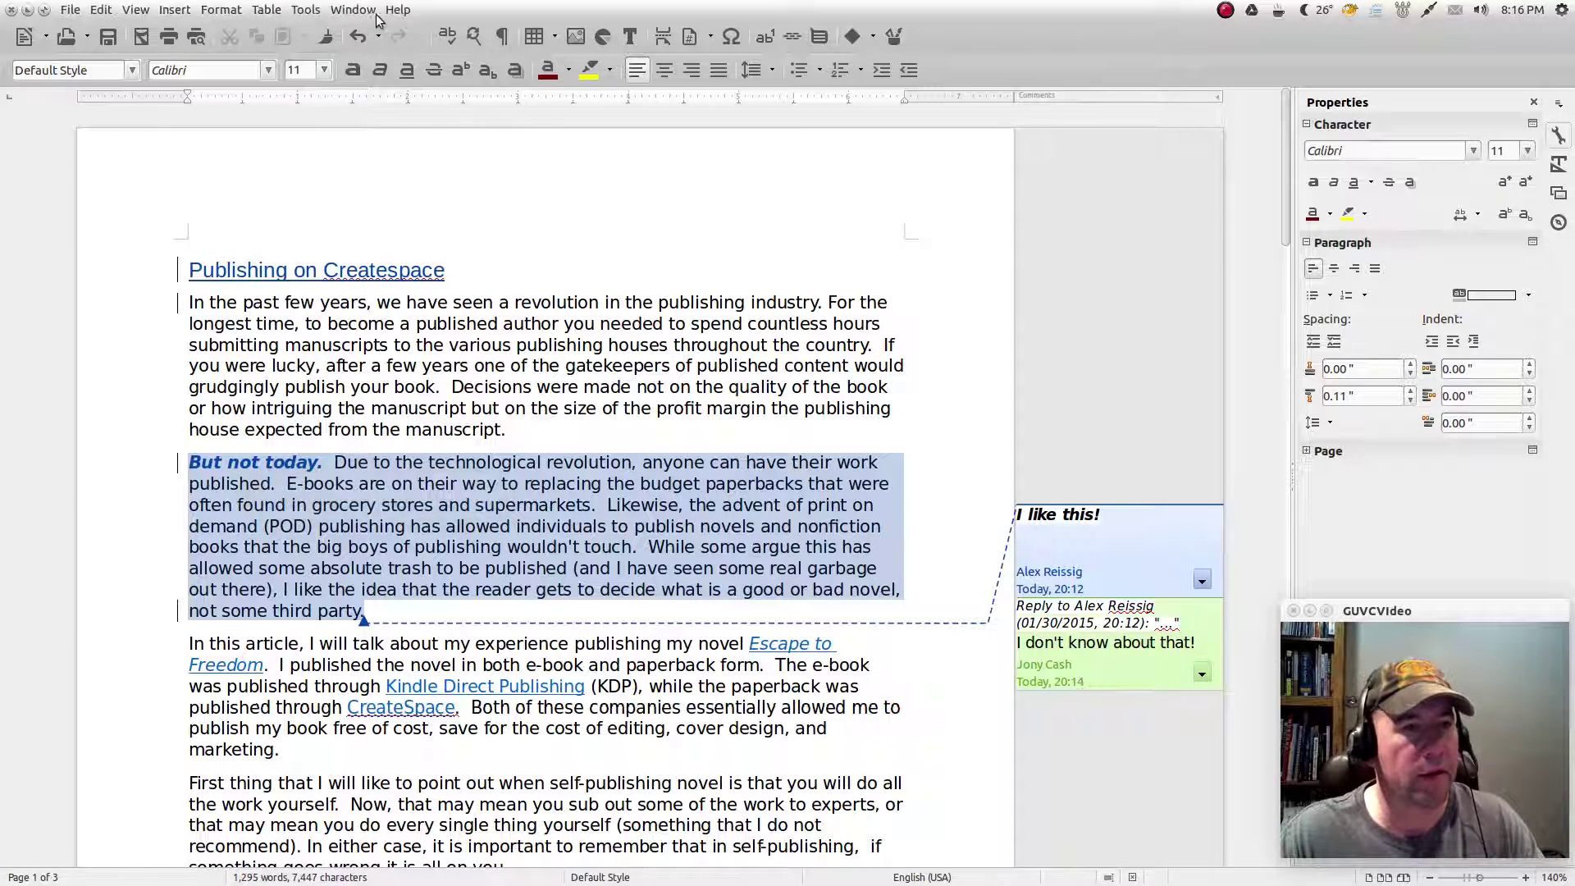
{"action": "left_click", "coordinate": [309, 10]}
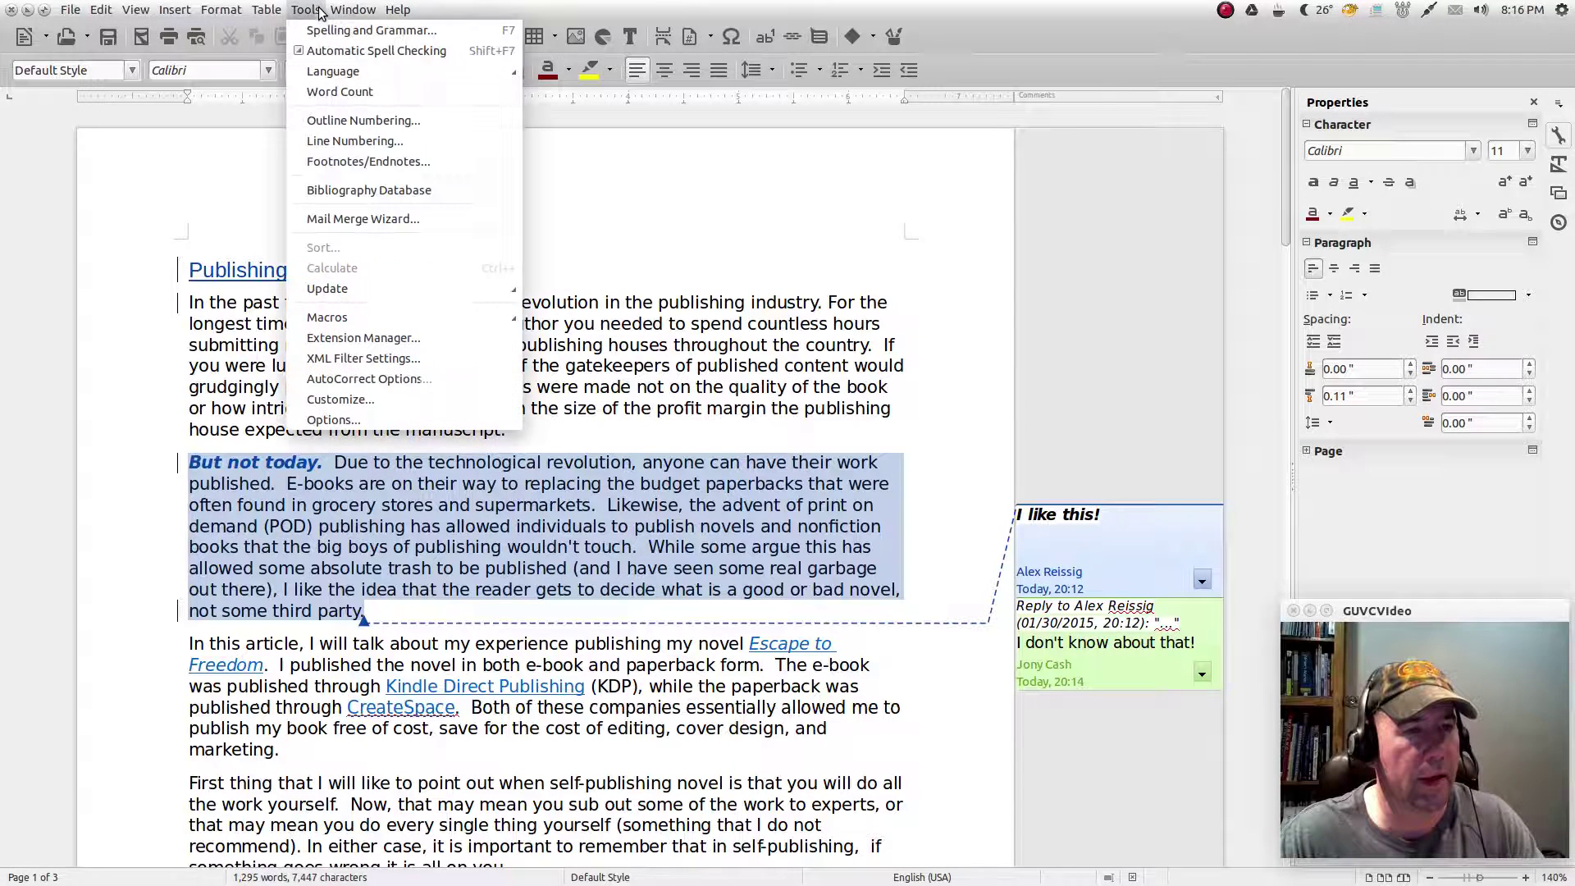
{"action": "left_click", "coordinate": [322, 419]}
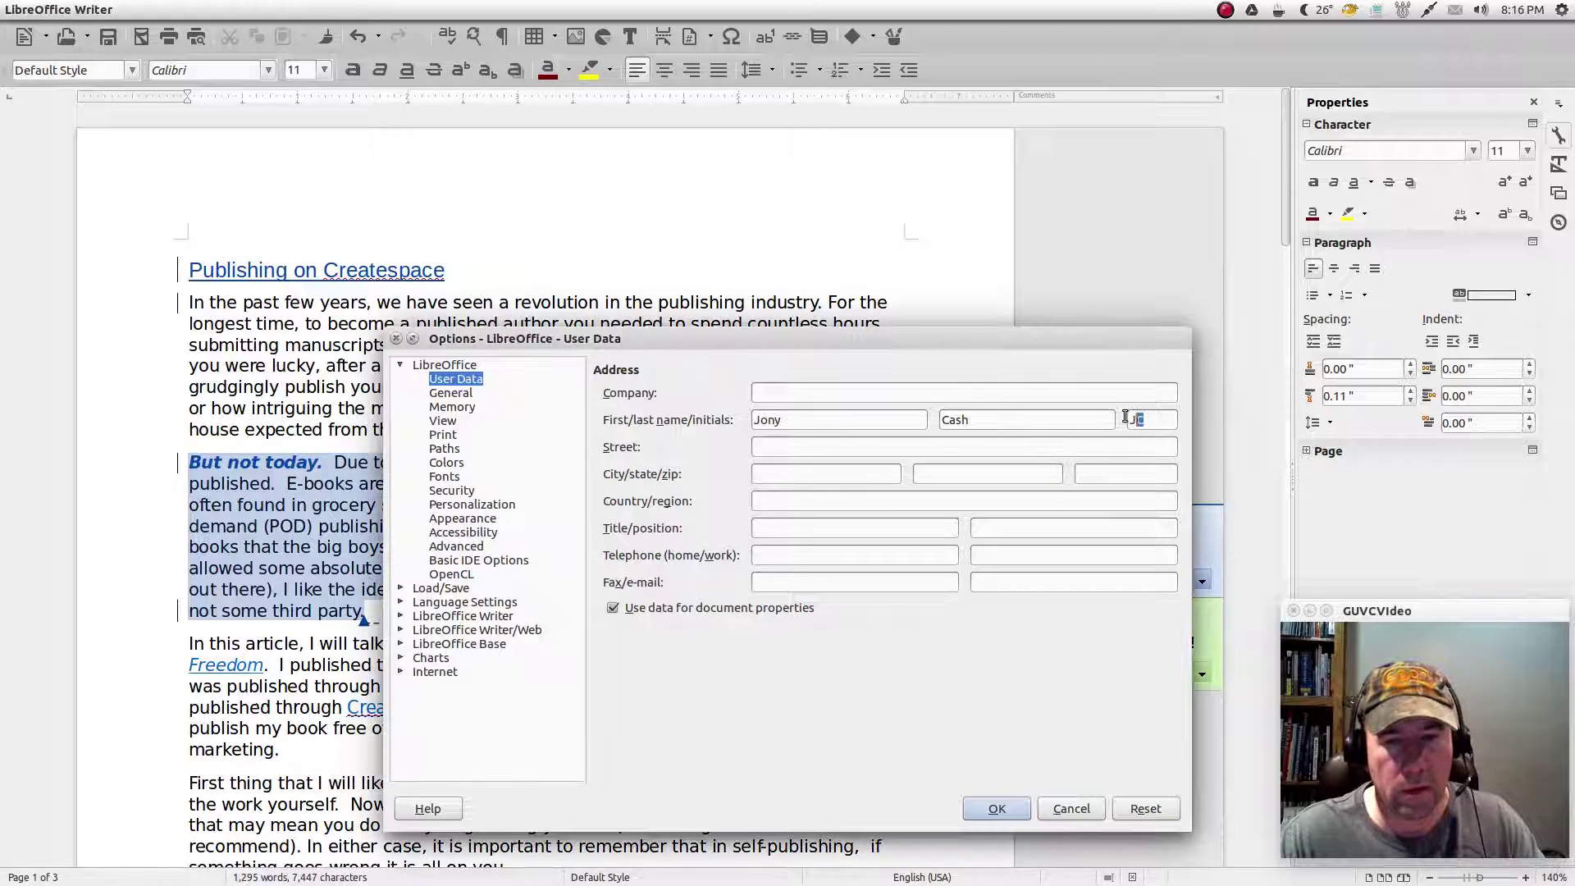
{"action": "double_click", "coordinate": [1136, 420]}
{"action": "key", "text": "BackSpace"}
{"action": "double_click", "coordinate": [958, 420]}
{"action": "key", "text": "BackSpace"}
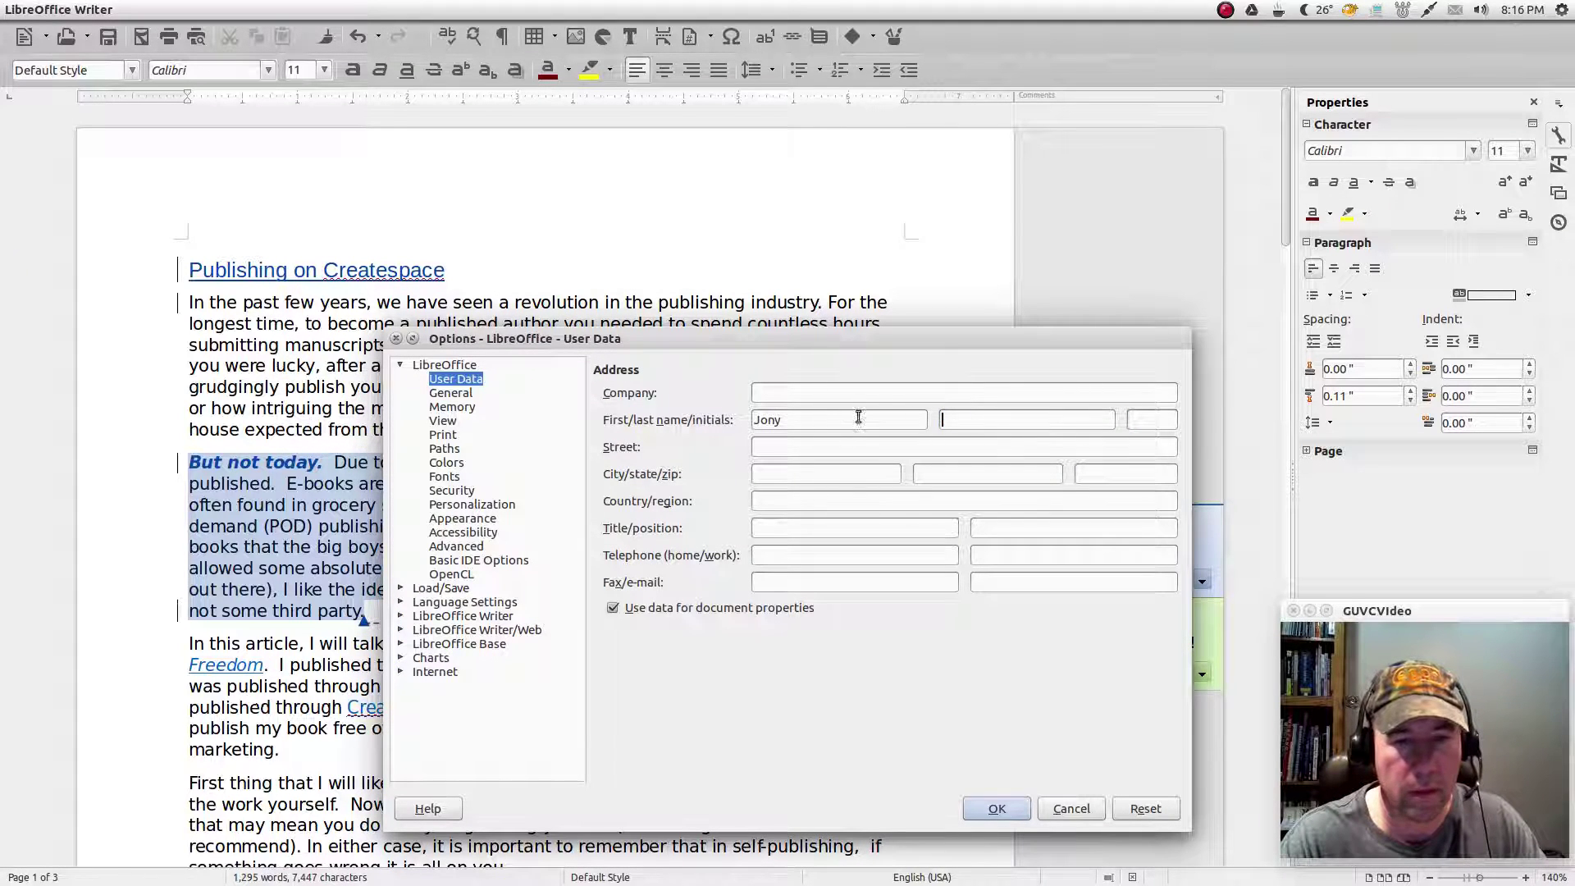
{"action": "double_click", "coordinate": [769, 420]}
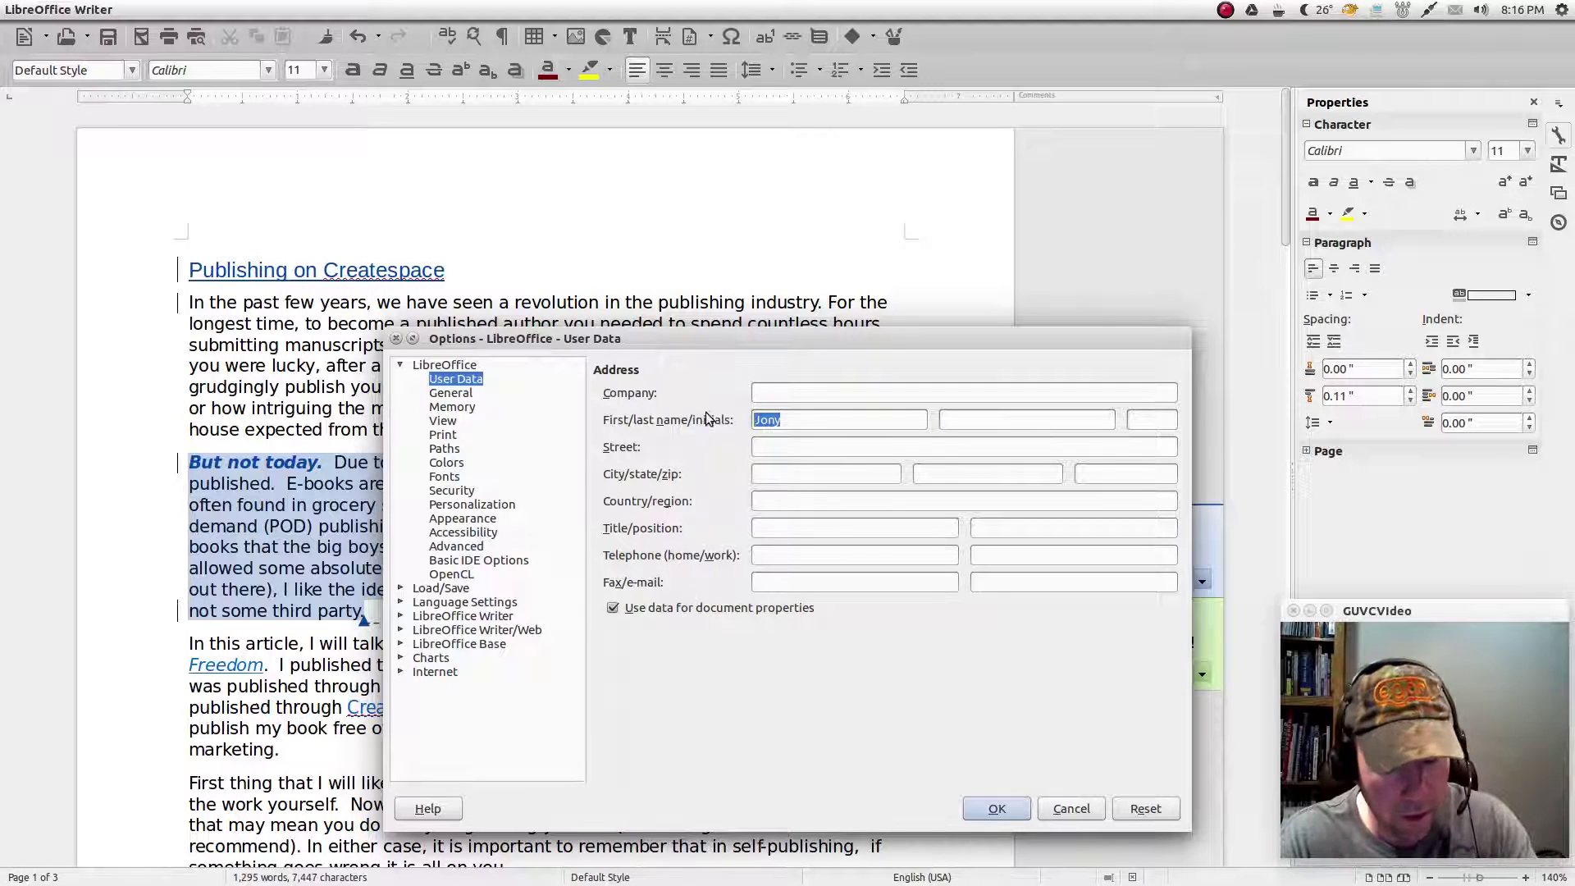
{"action": "type", "text": "Alex"}
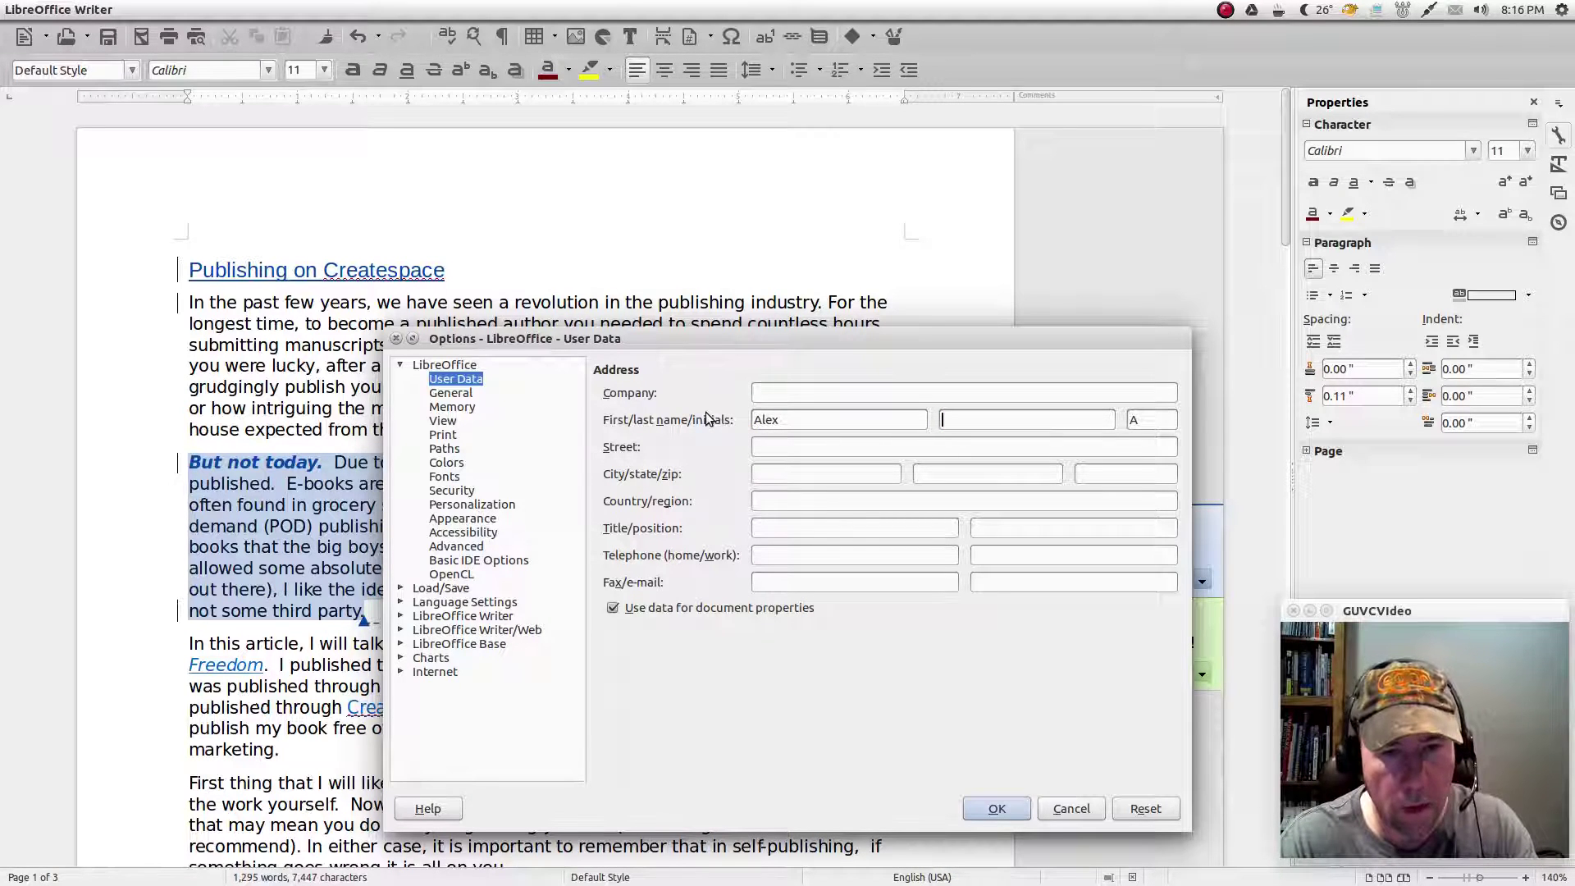
{"action": "key", "text": "Tab"}
{"action": "type", "text": "R"}
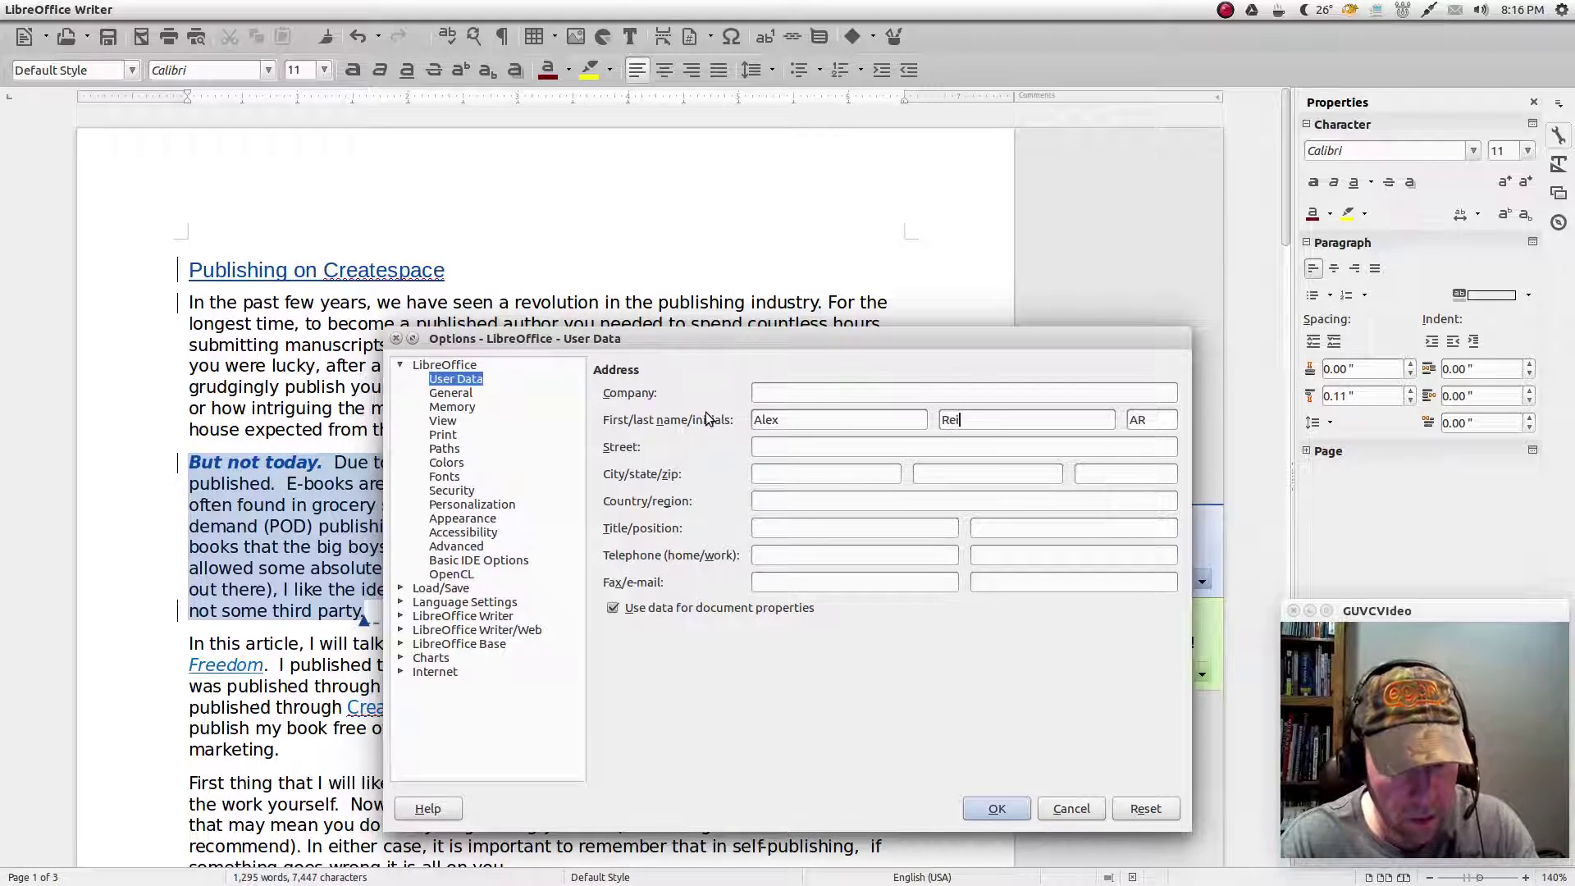
{"action": "key", "text": "Tab"}
{"action": "type", "text": "A"}
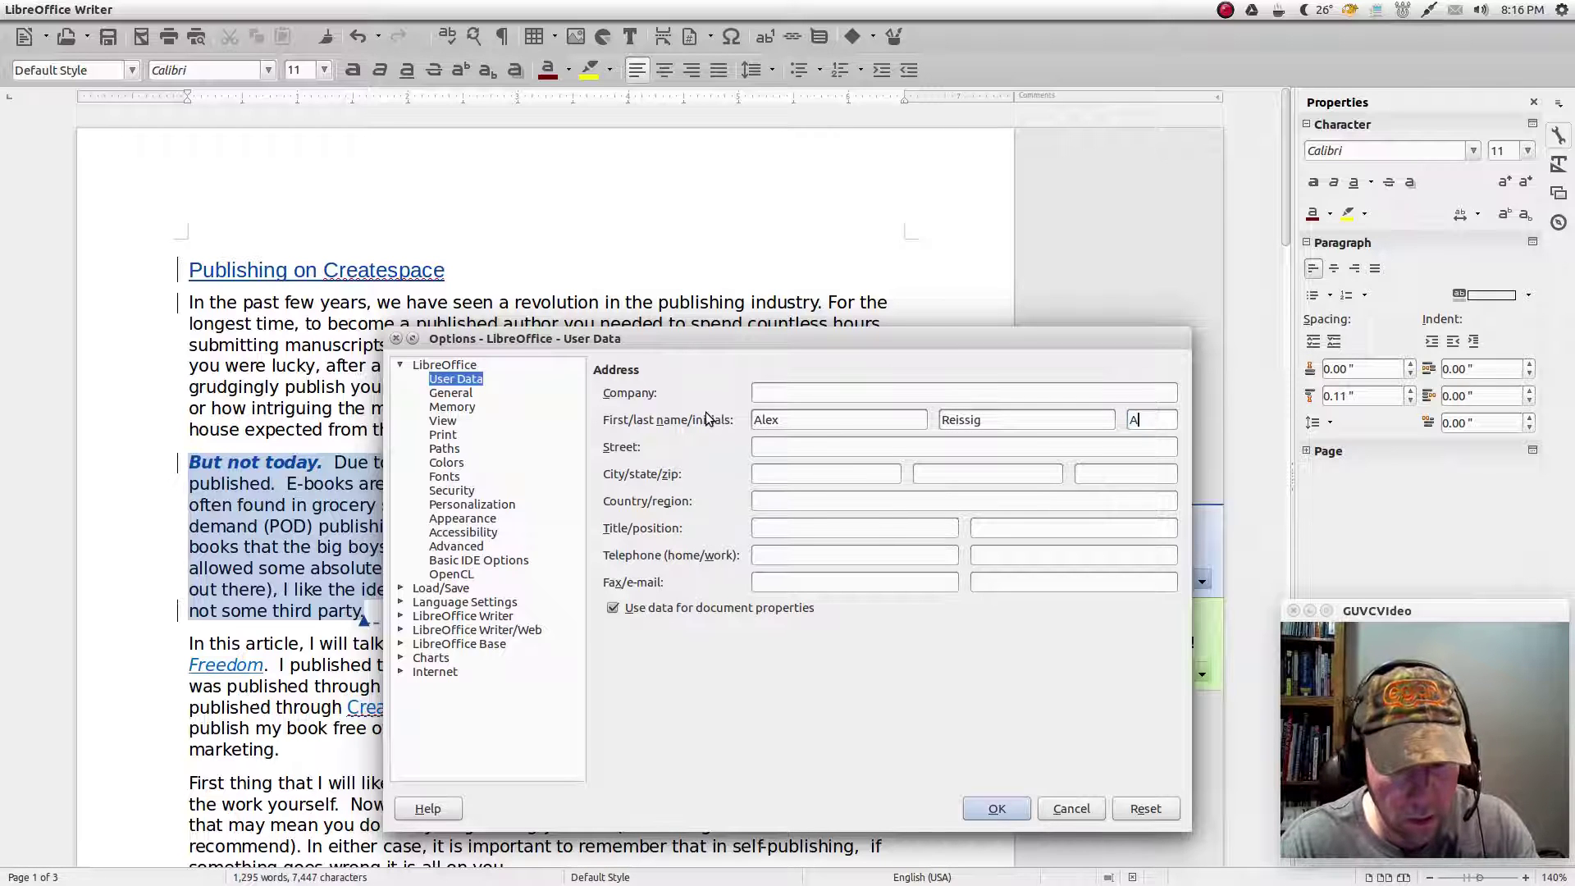
{"action": "type", "text": "JR"}
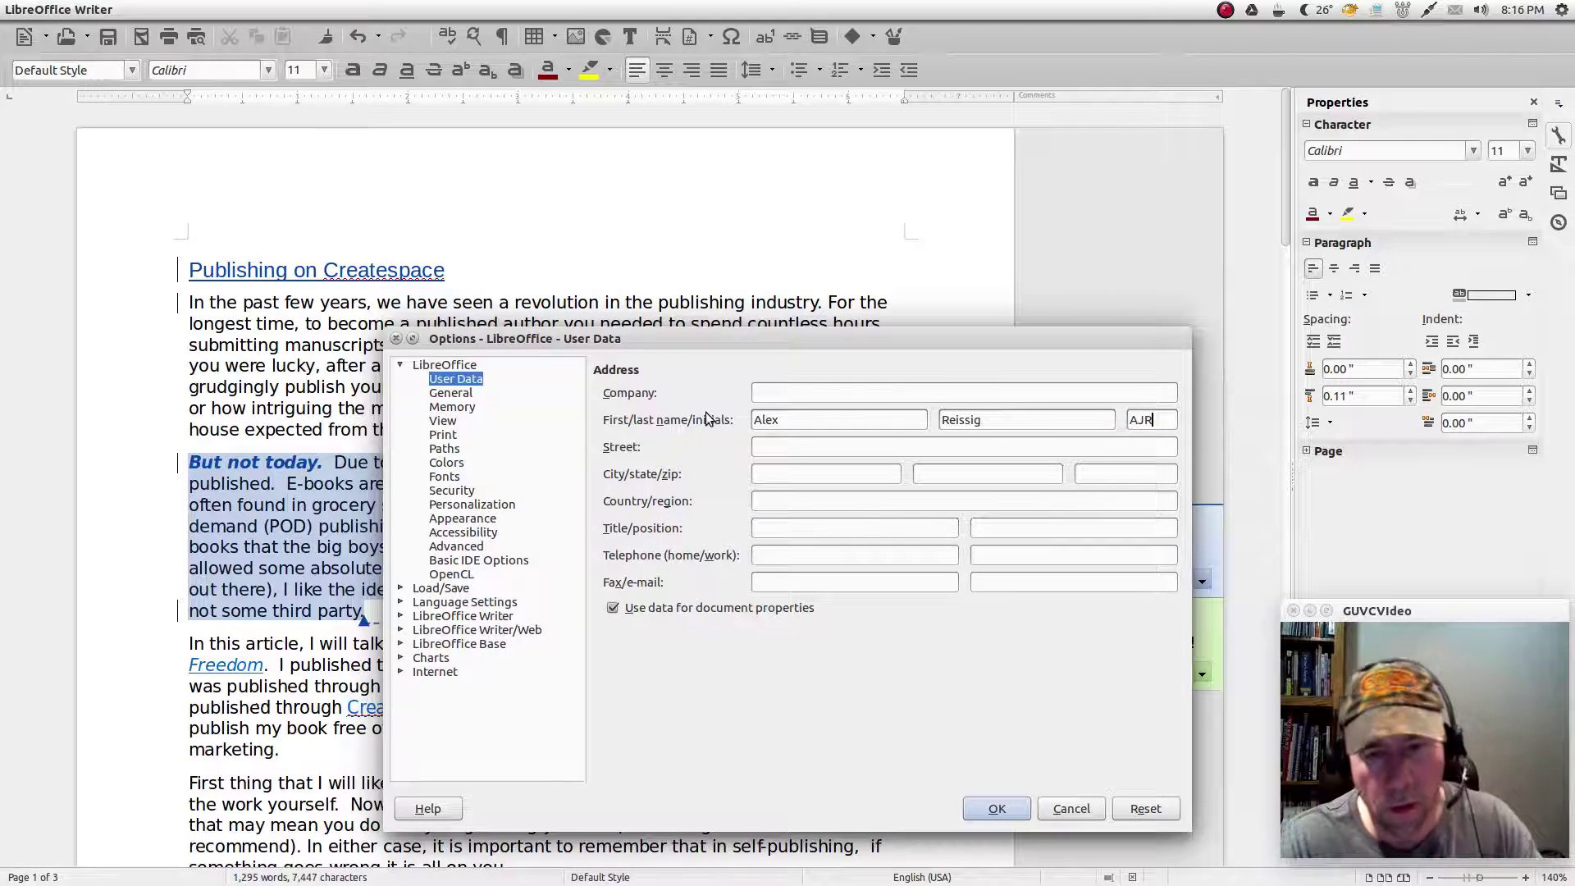
{"action": "left_click", "coordinate": [991, 809]}
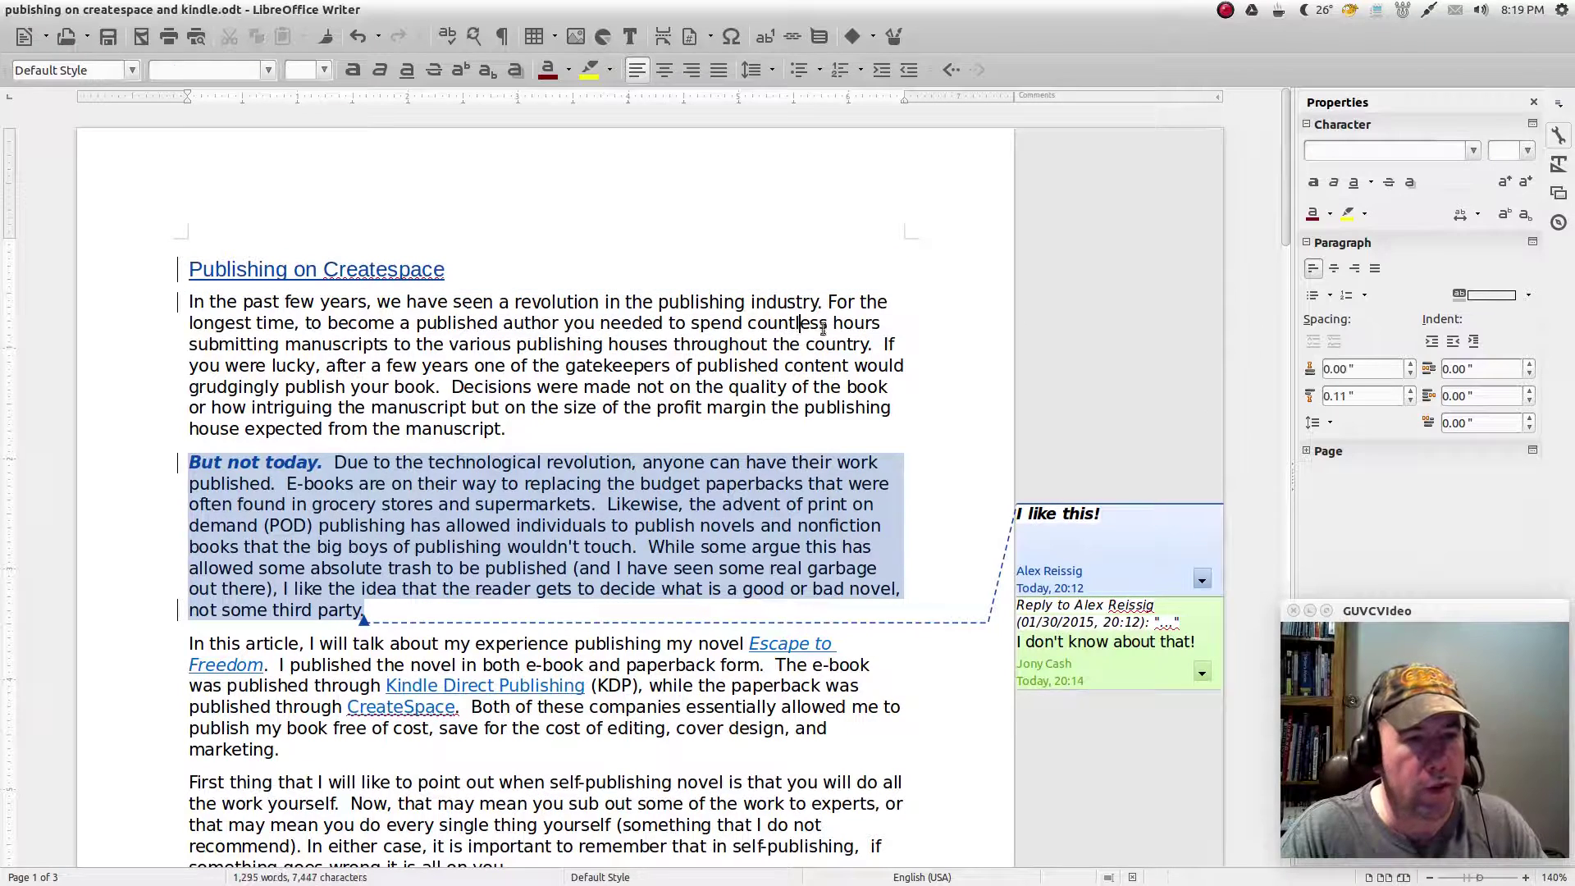
- Return to the beginning of the article, open Manage Changes and position its window clear of the text
{"action": "key", "text": "ctrl+Up"}
{"action": "key", "text": "ctrl+Up"}
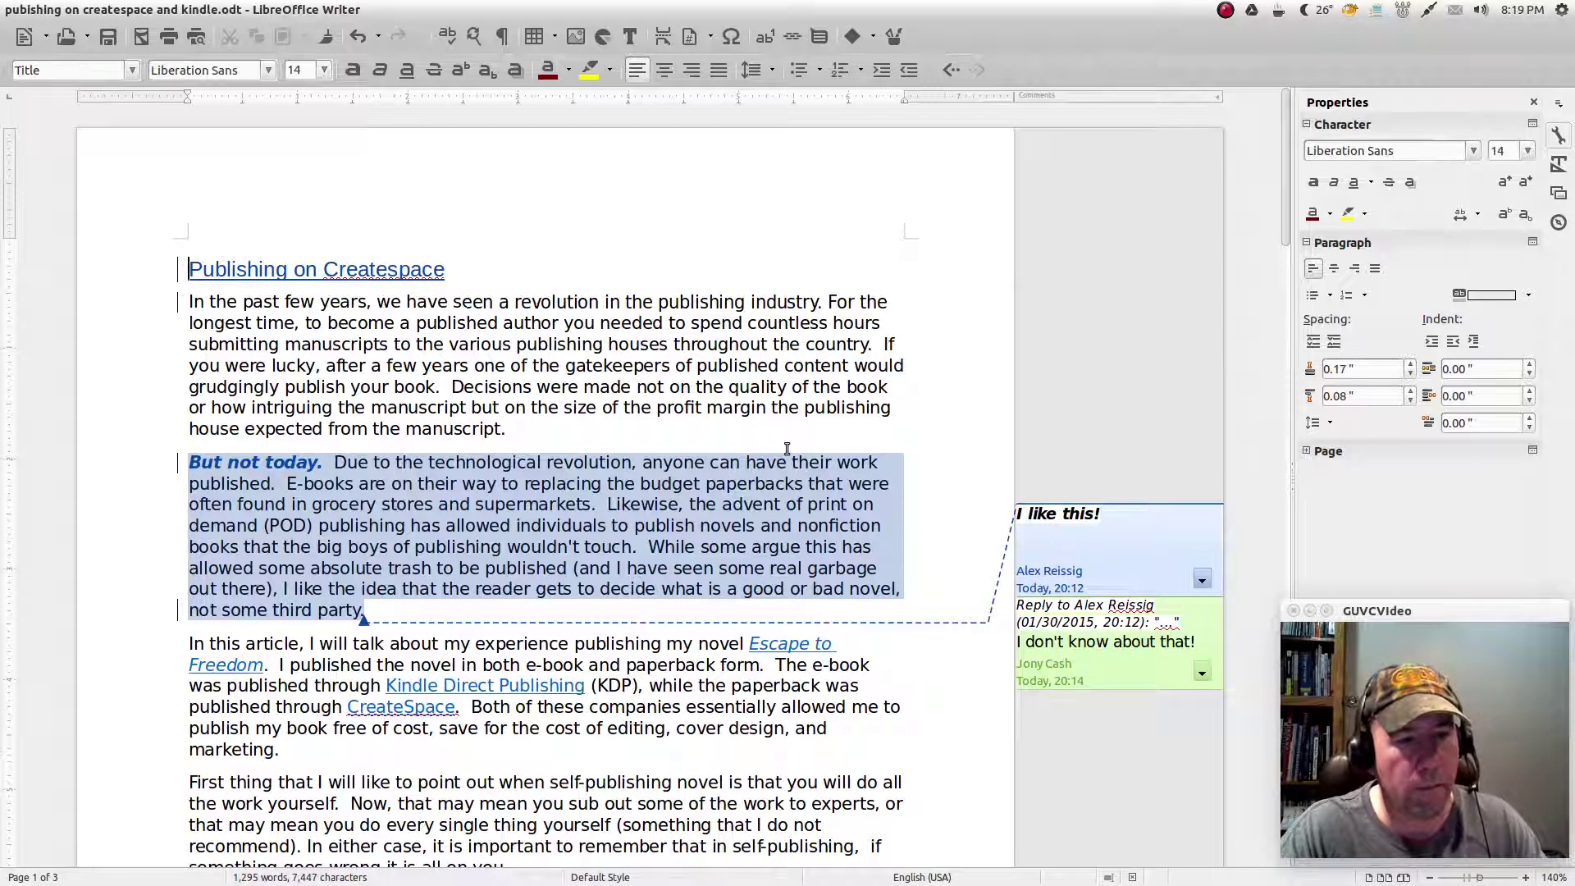
{"action": "mouse_move", "coordinate": [419, 15]}
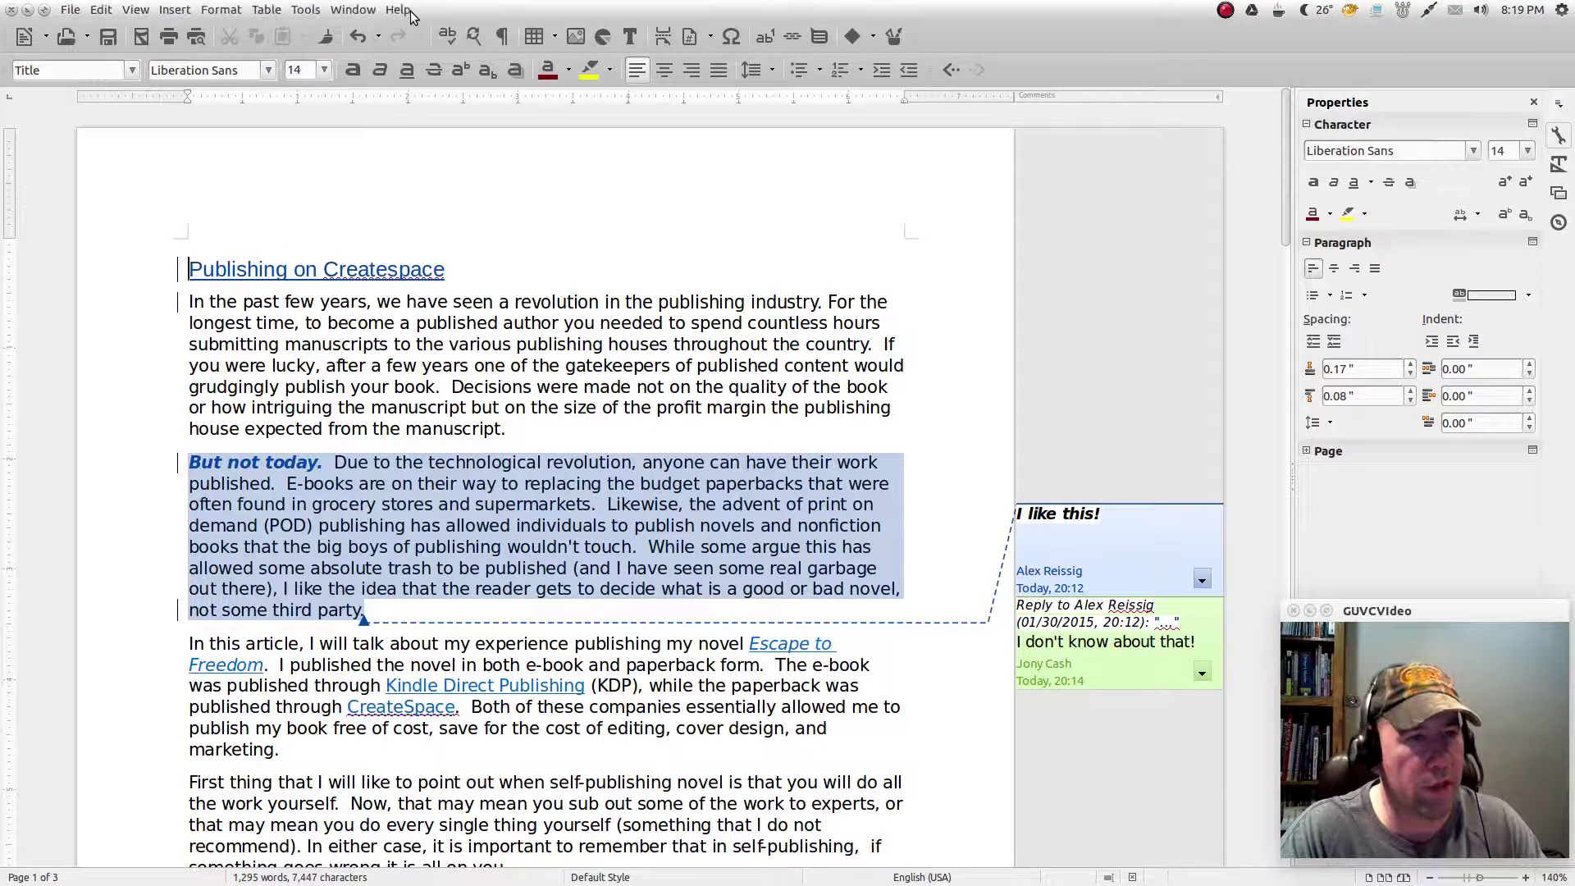
{"action": "left_click", "coordinate": [101, 11]}
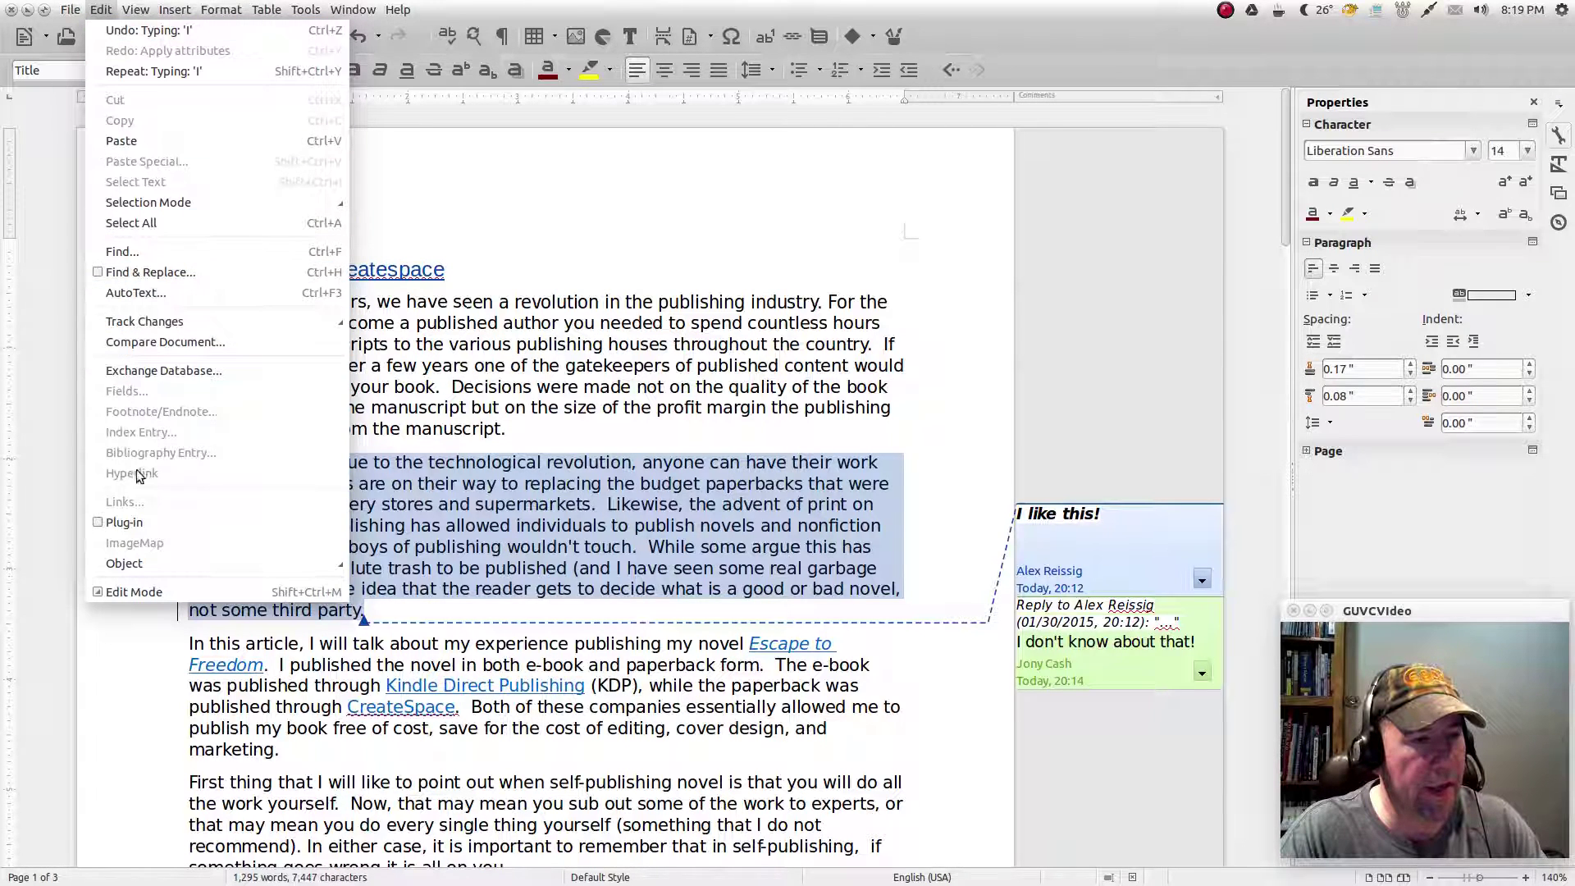
{"action": "mouse_move", "coordinate": [176, 322]}
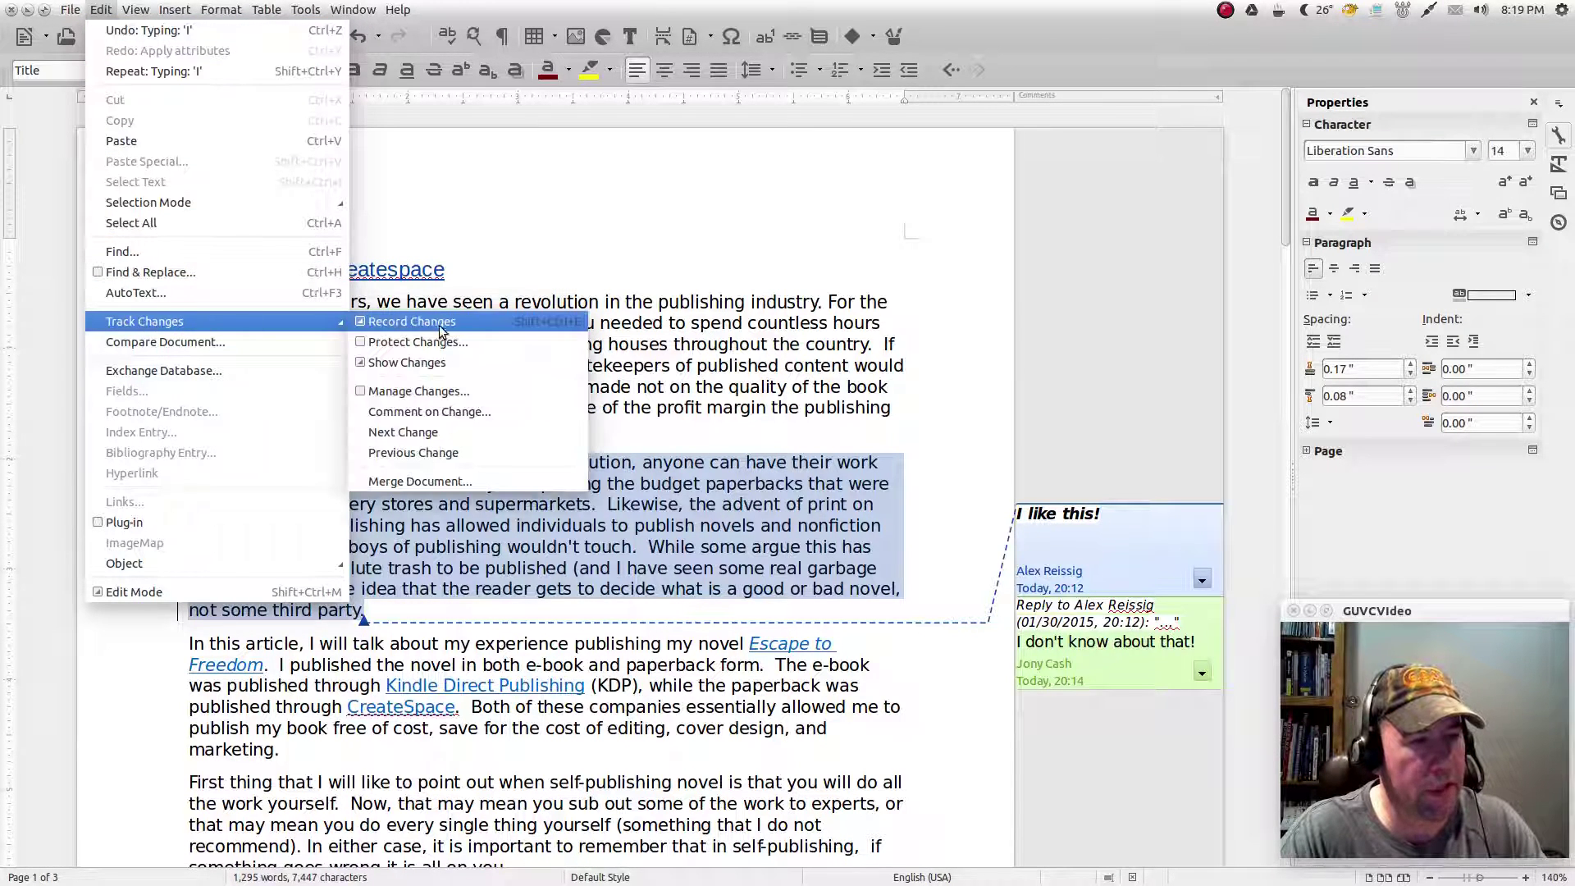
{"action": "left_click", "coordinate": [410, 392]}
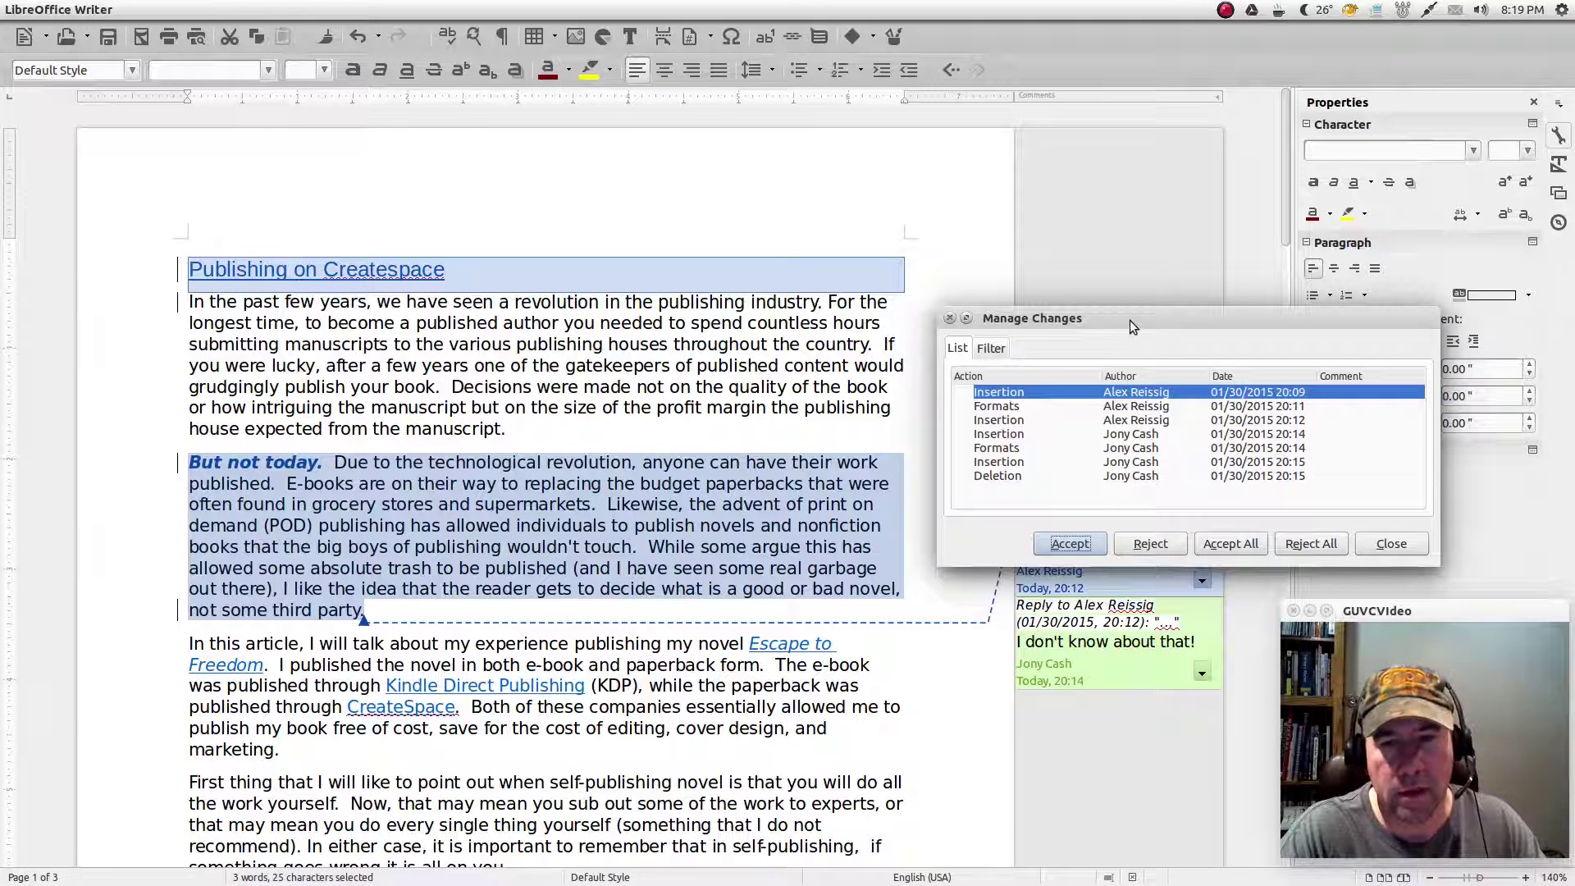
{"action": "left_click_drag", "start_coordinate": [1130, 320], "coordinate": [1252, 113]}
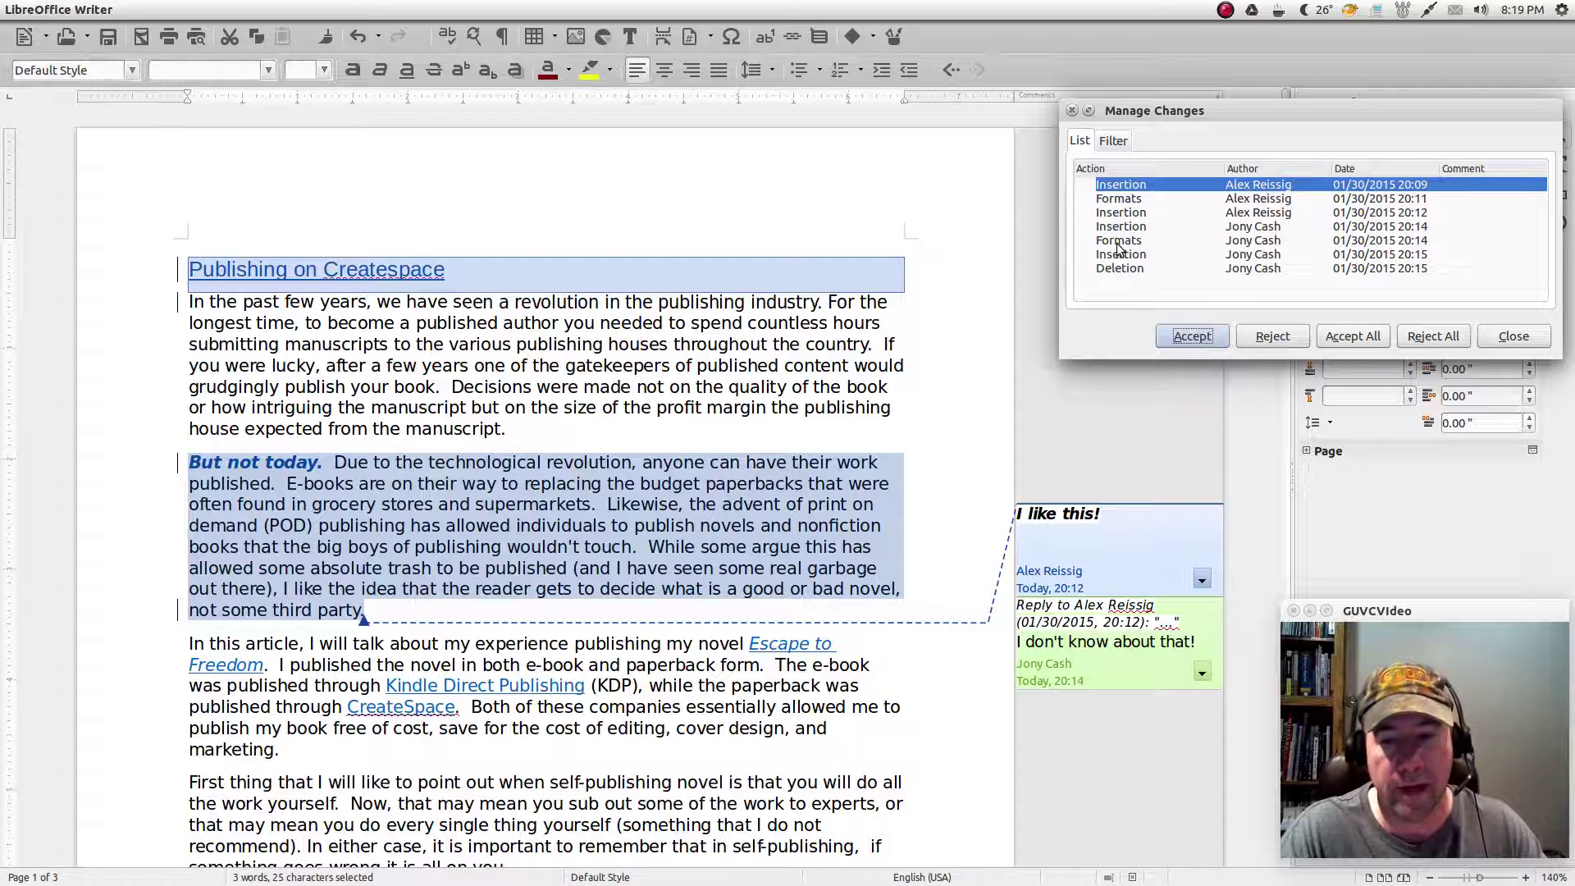
- Try the author and action filters for the tracked changes, switching each one off again
{"action": "left_click", "coordinate": [1112, 143]}
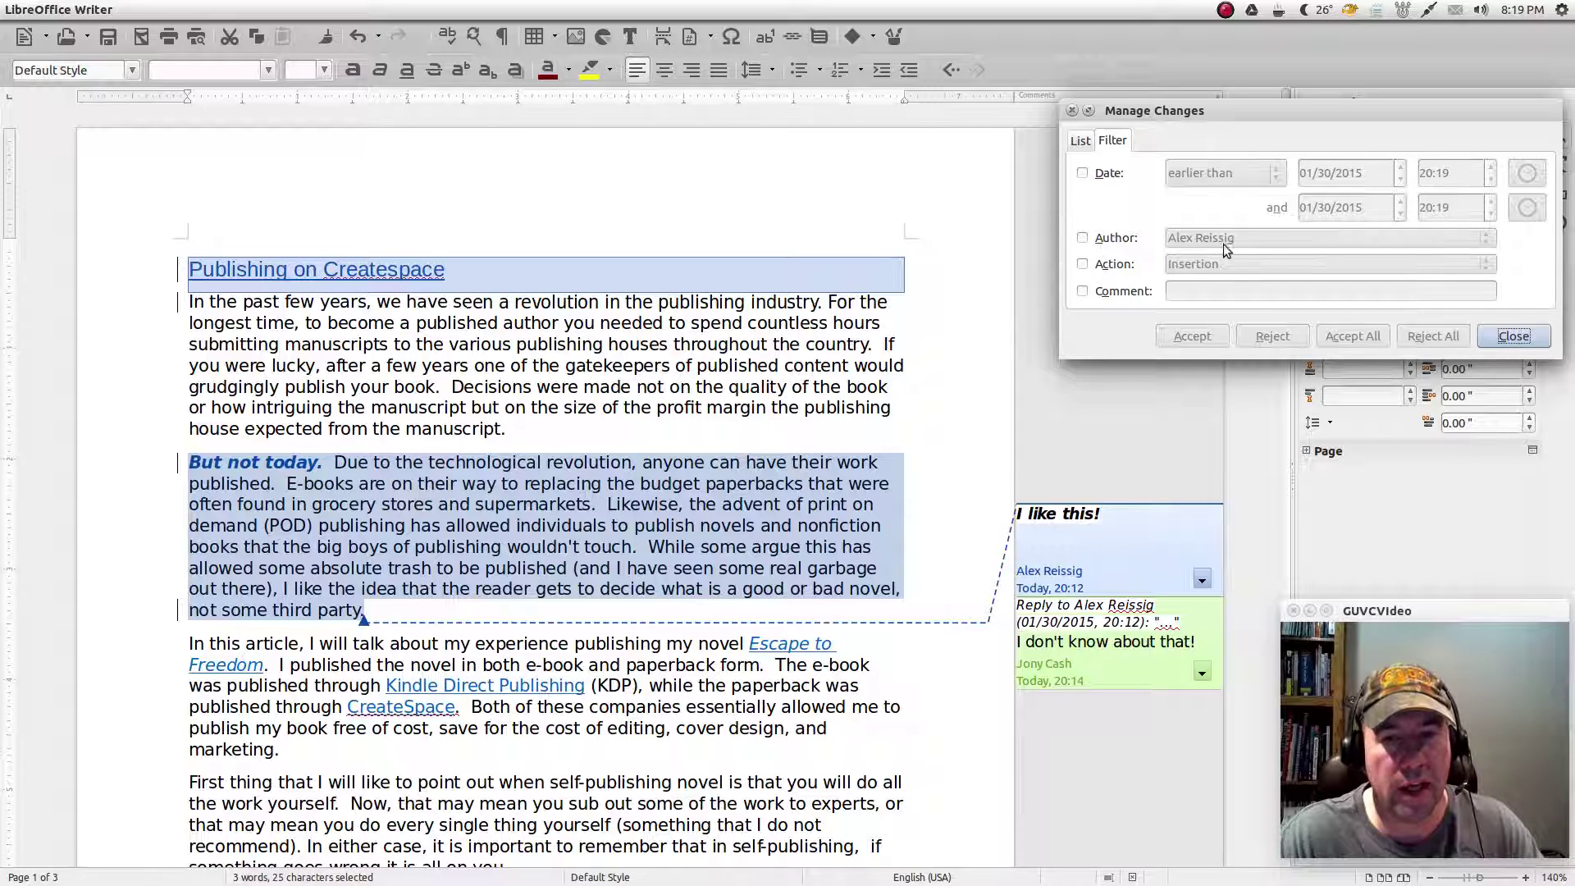
{"action": "left_click", "coordinate": [1083, 238]}
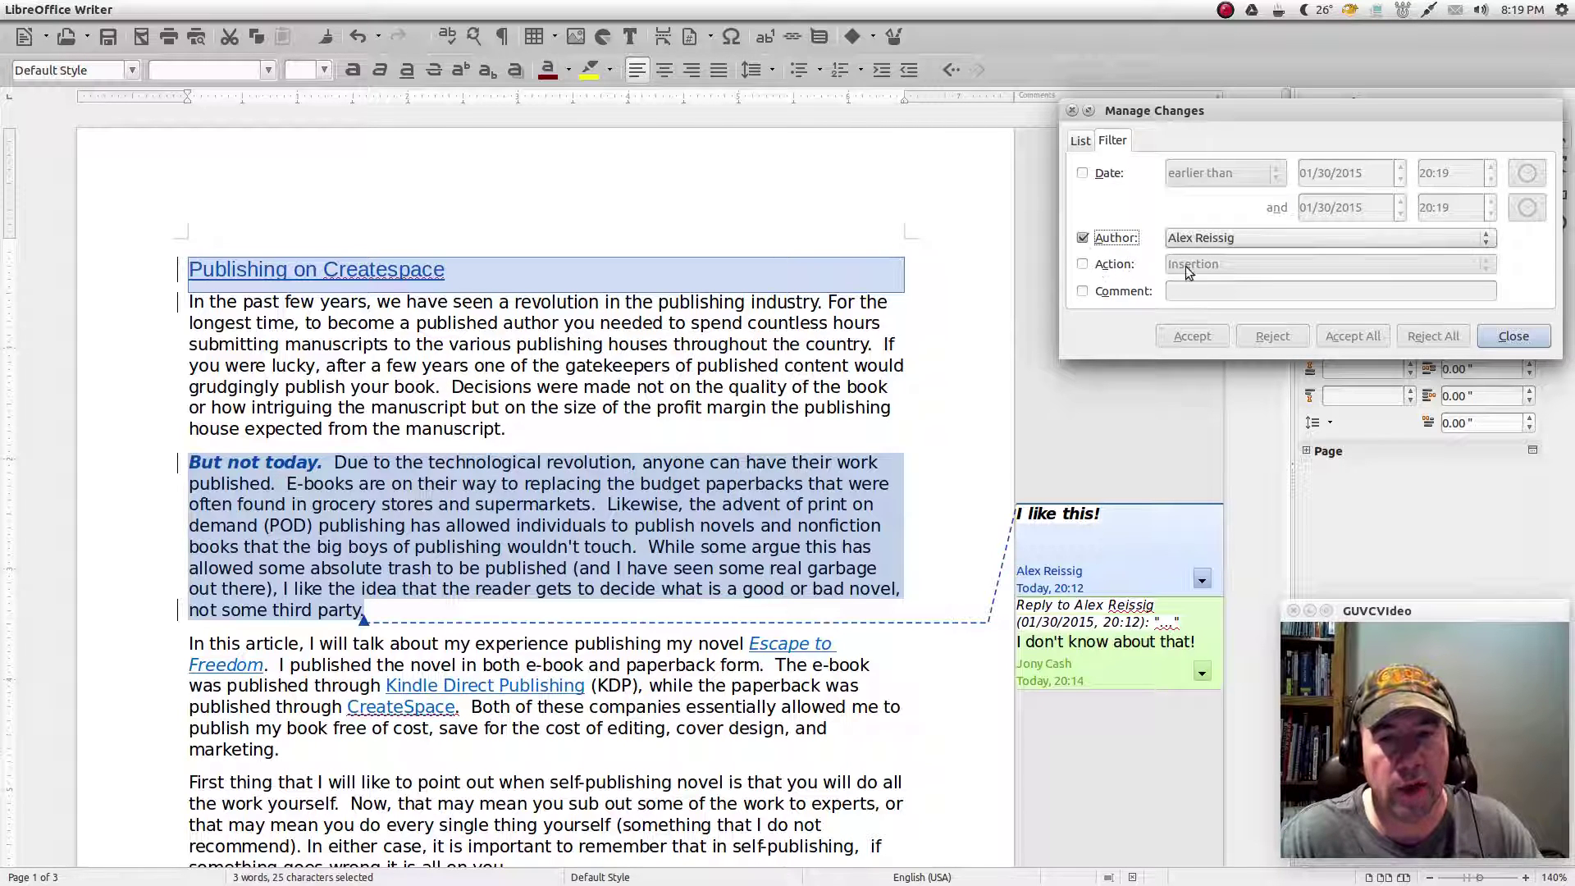
{"action": "left_click", "coordinate": [1471, 241]}
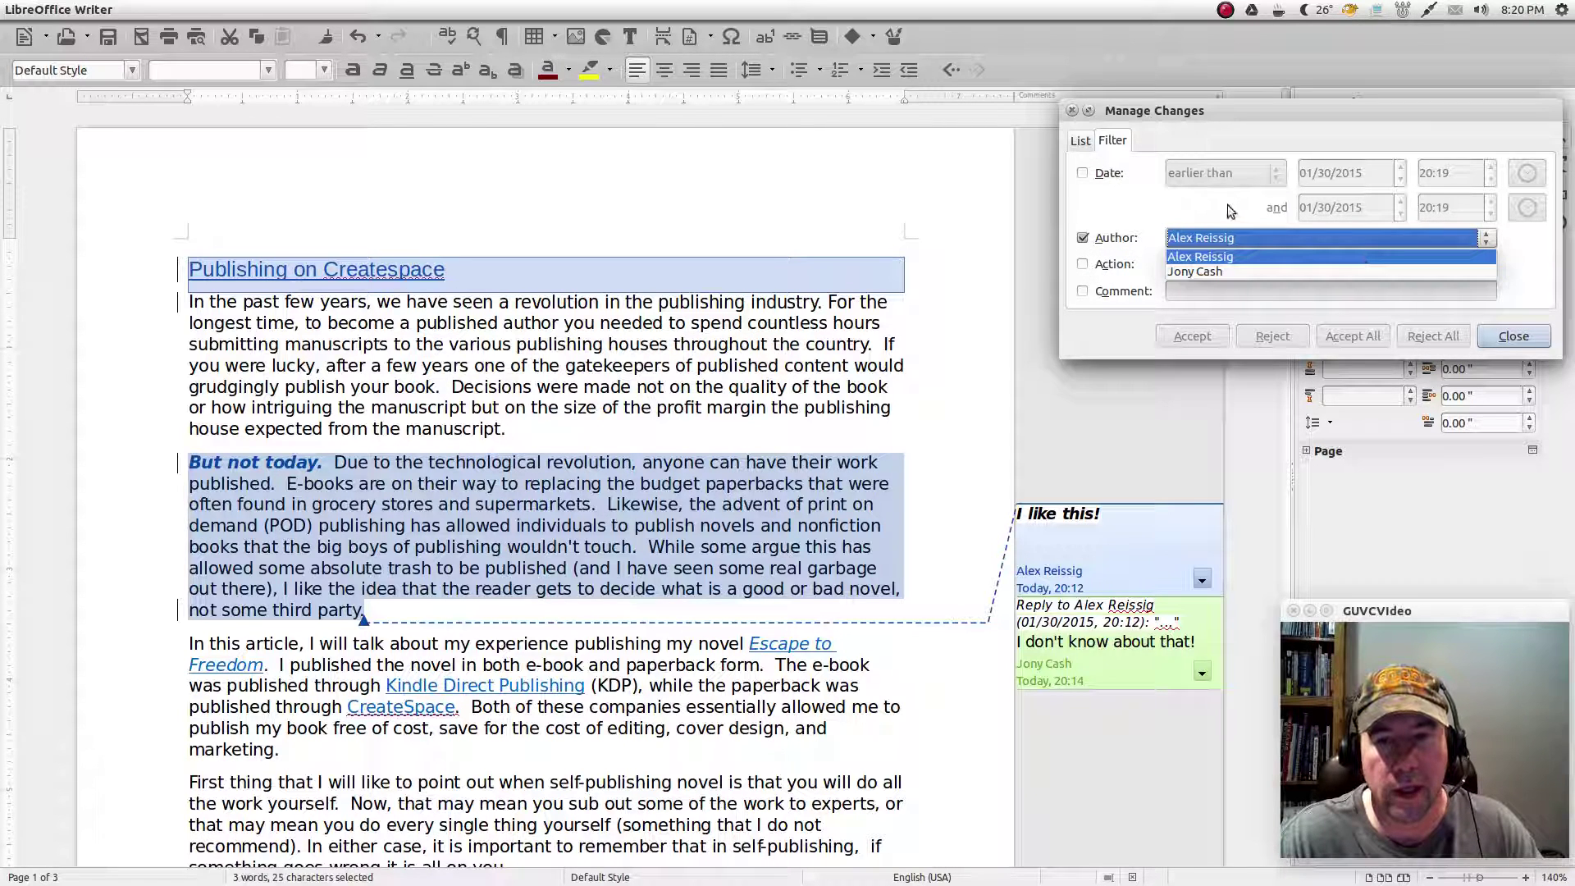
{"action": "left_click", "coordinate": [1332, 274]}
{"action": "left_click", "coordinate": [1083, 238]}
{"action": "left_click", "coordinate": [1082, 263]}
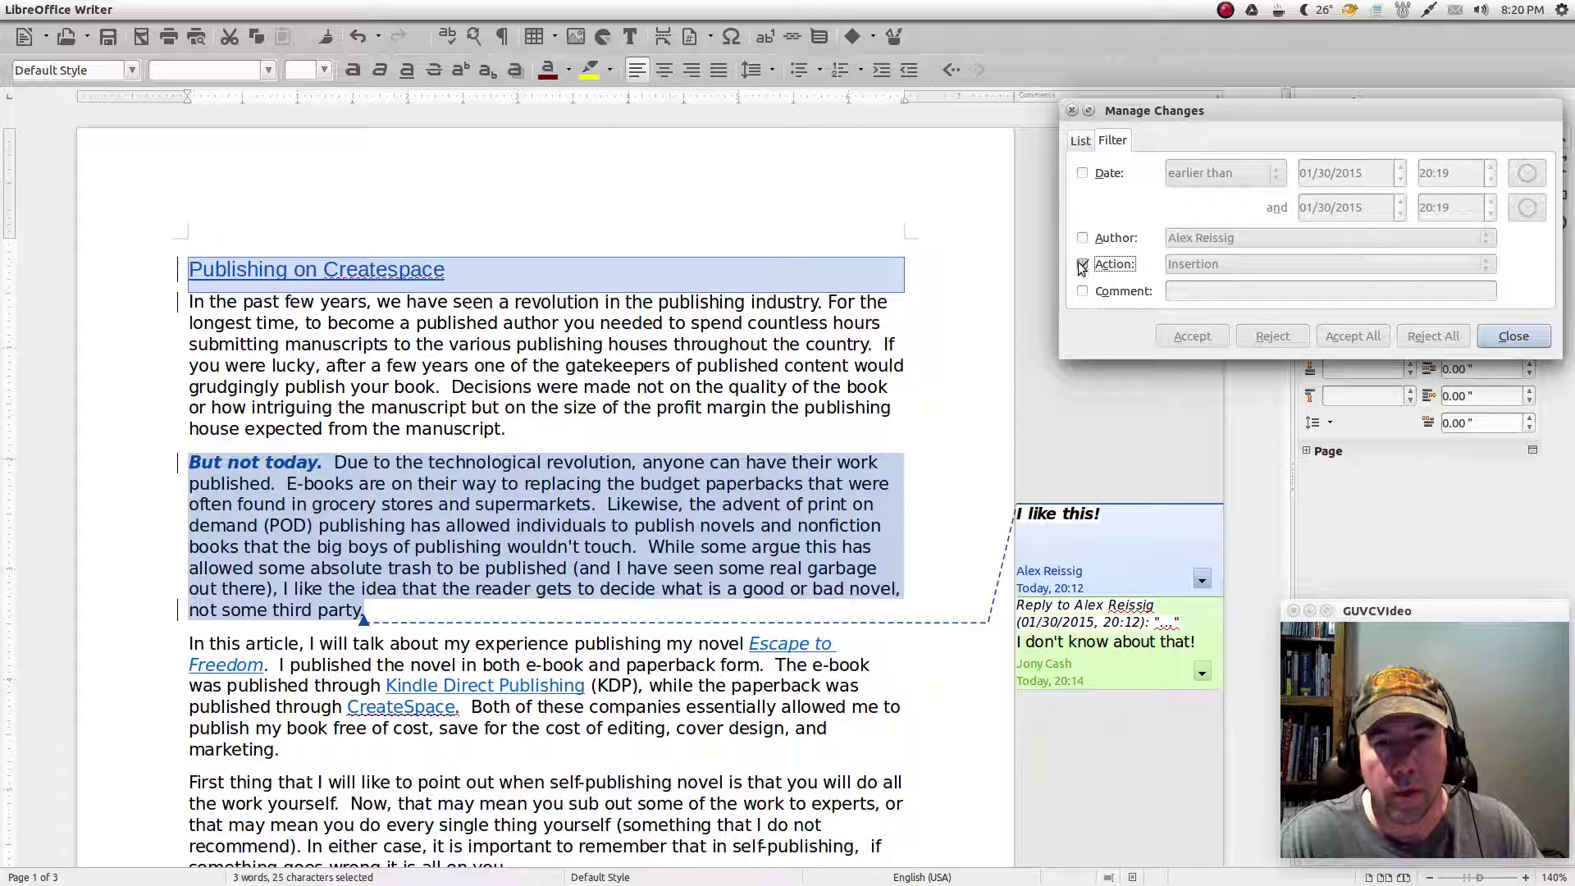
{"action": "left_click", "coordinate": [1436, 264]}
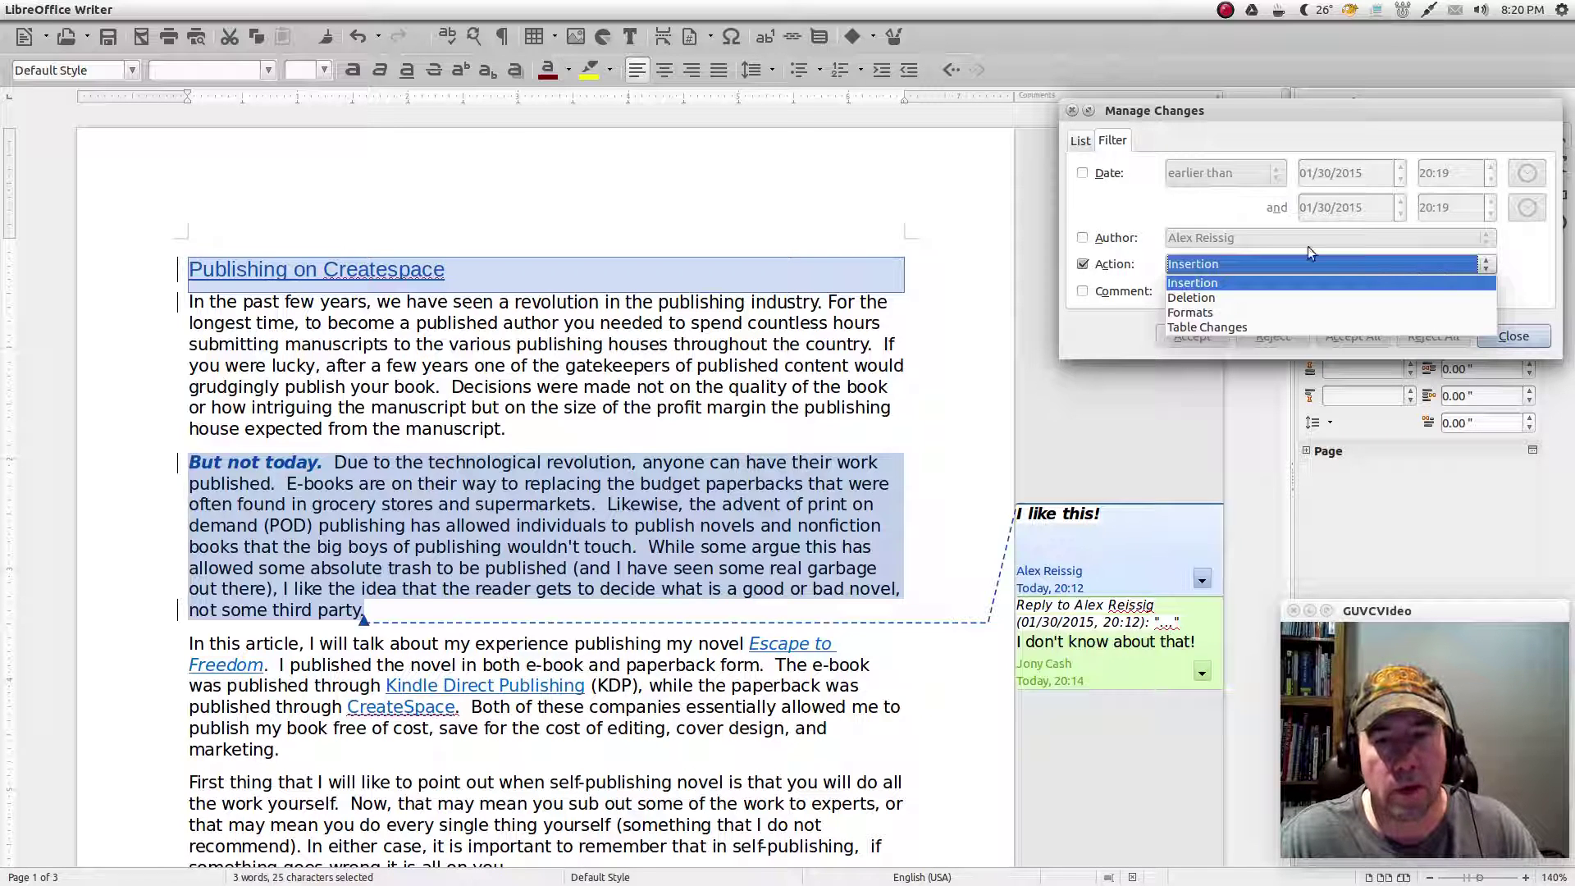
{"action": "left_click", "coordinate": [1139, 199]}
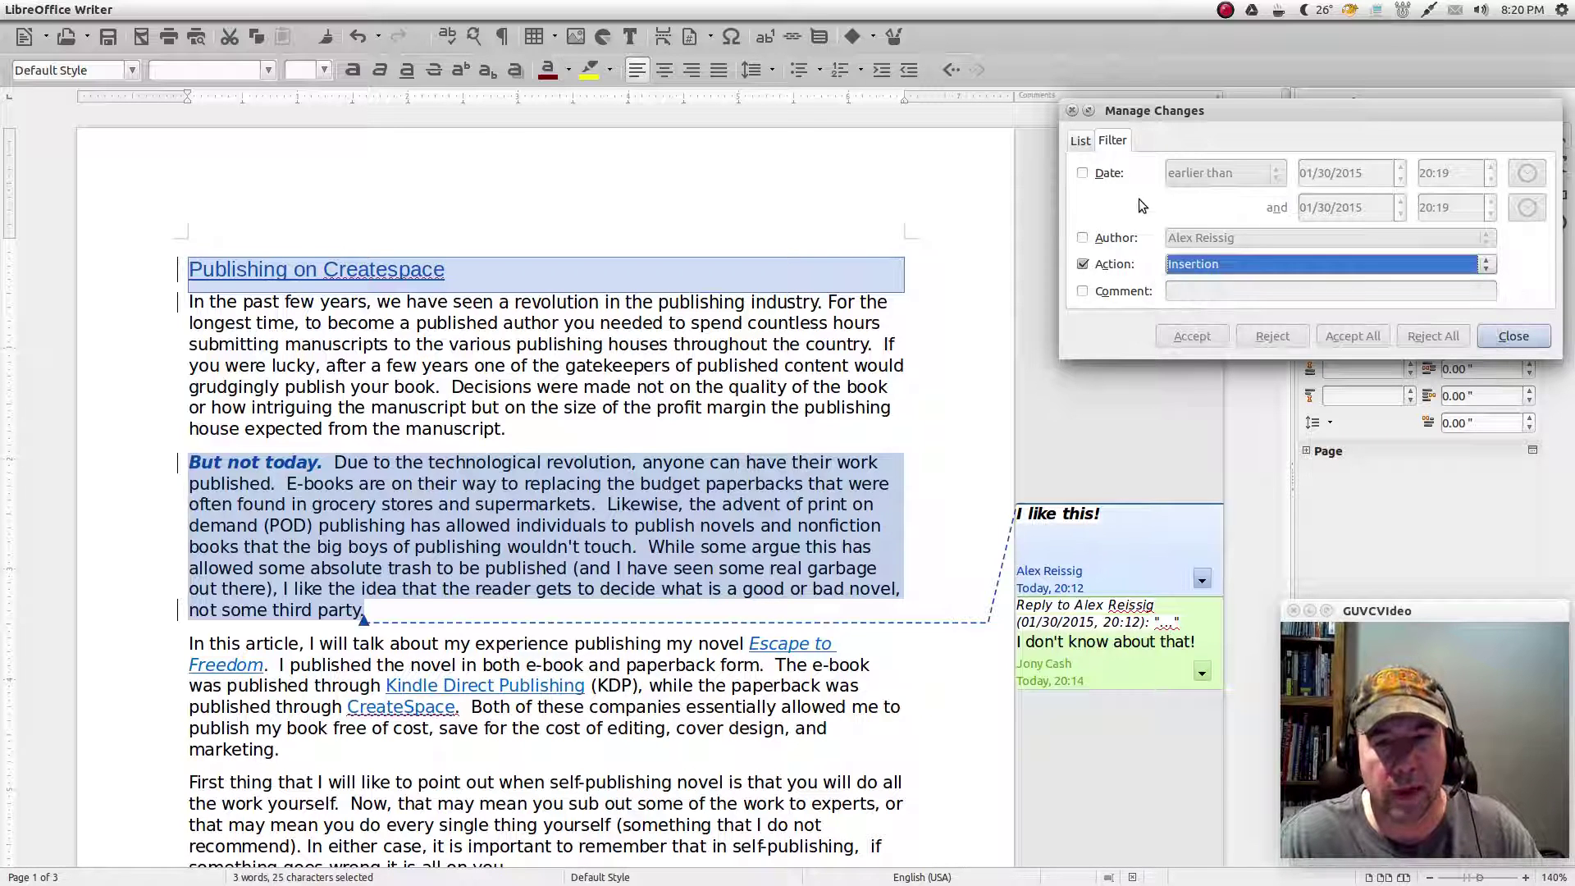
{"action": "left_click", "coordinate": [1084, 265]}
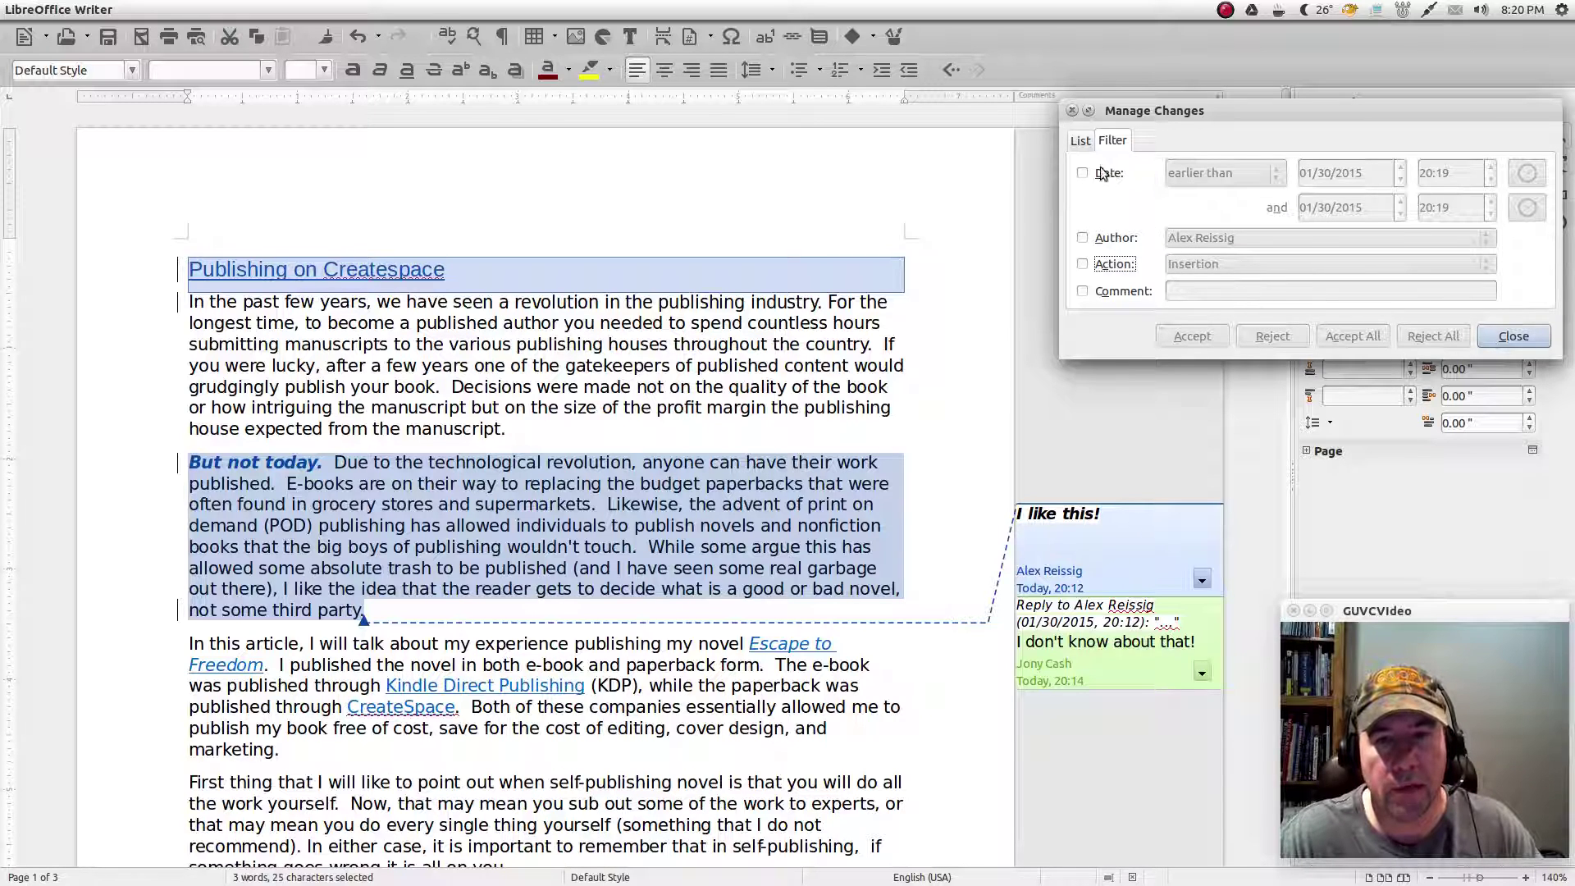
- Accept the tracked title insertion and the formatting change on "But not today." from the list of changes
{"action": "left_click", "coordinate": [1081, 141]}
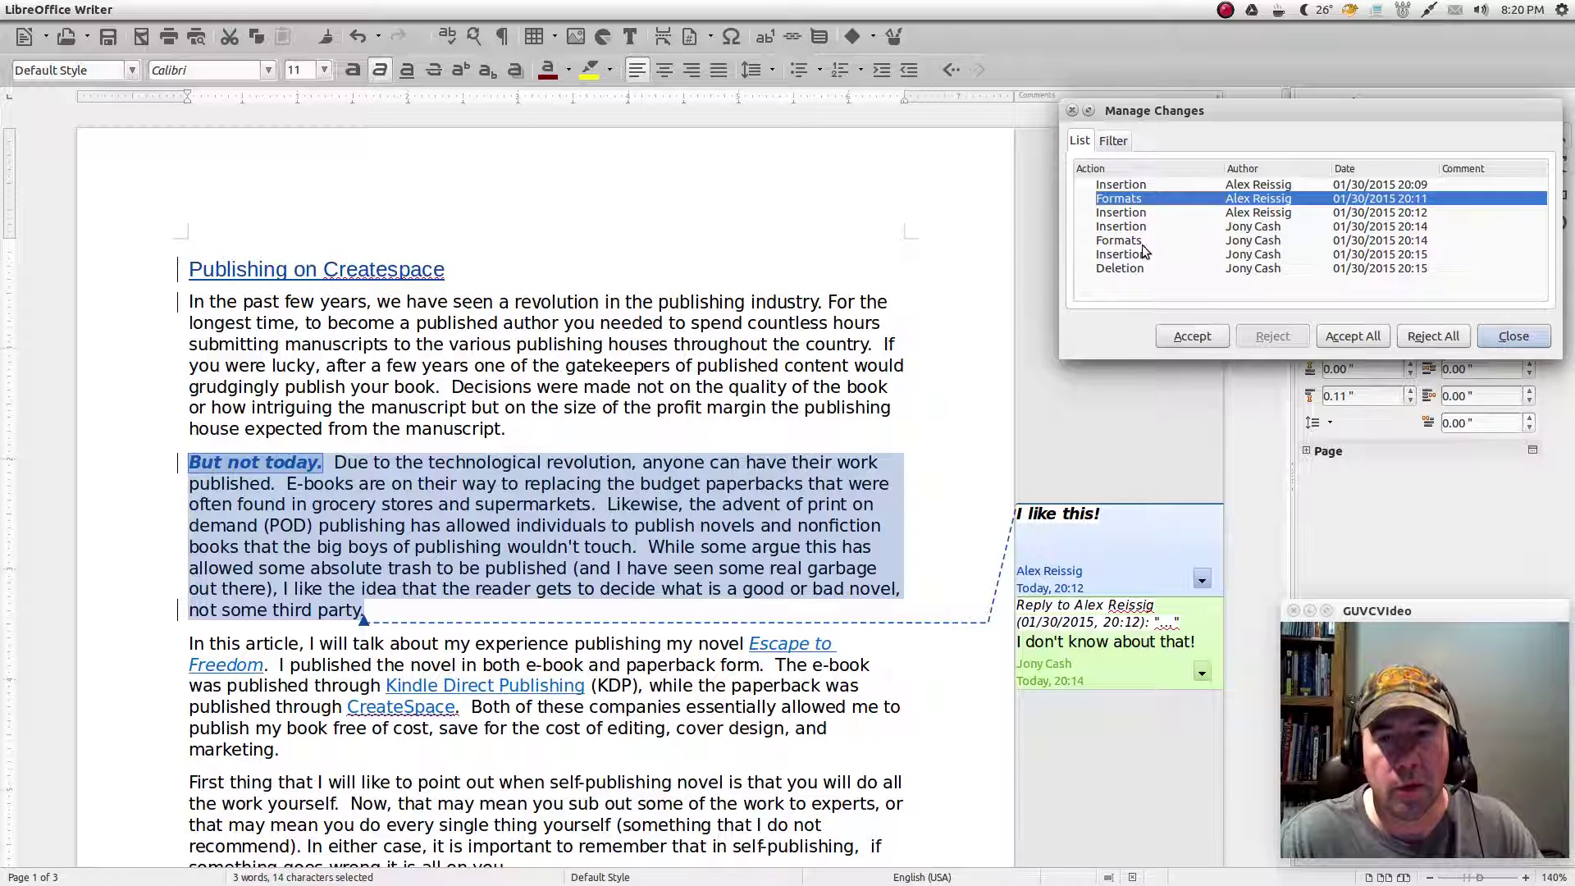
{"action": "left_click", "coordinate": [1128, 186]}
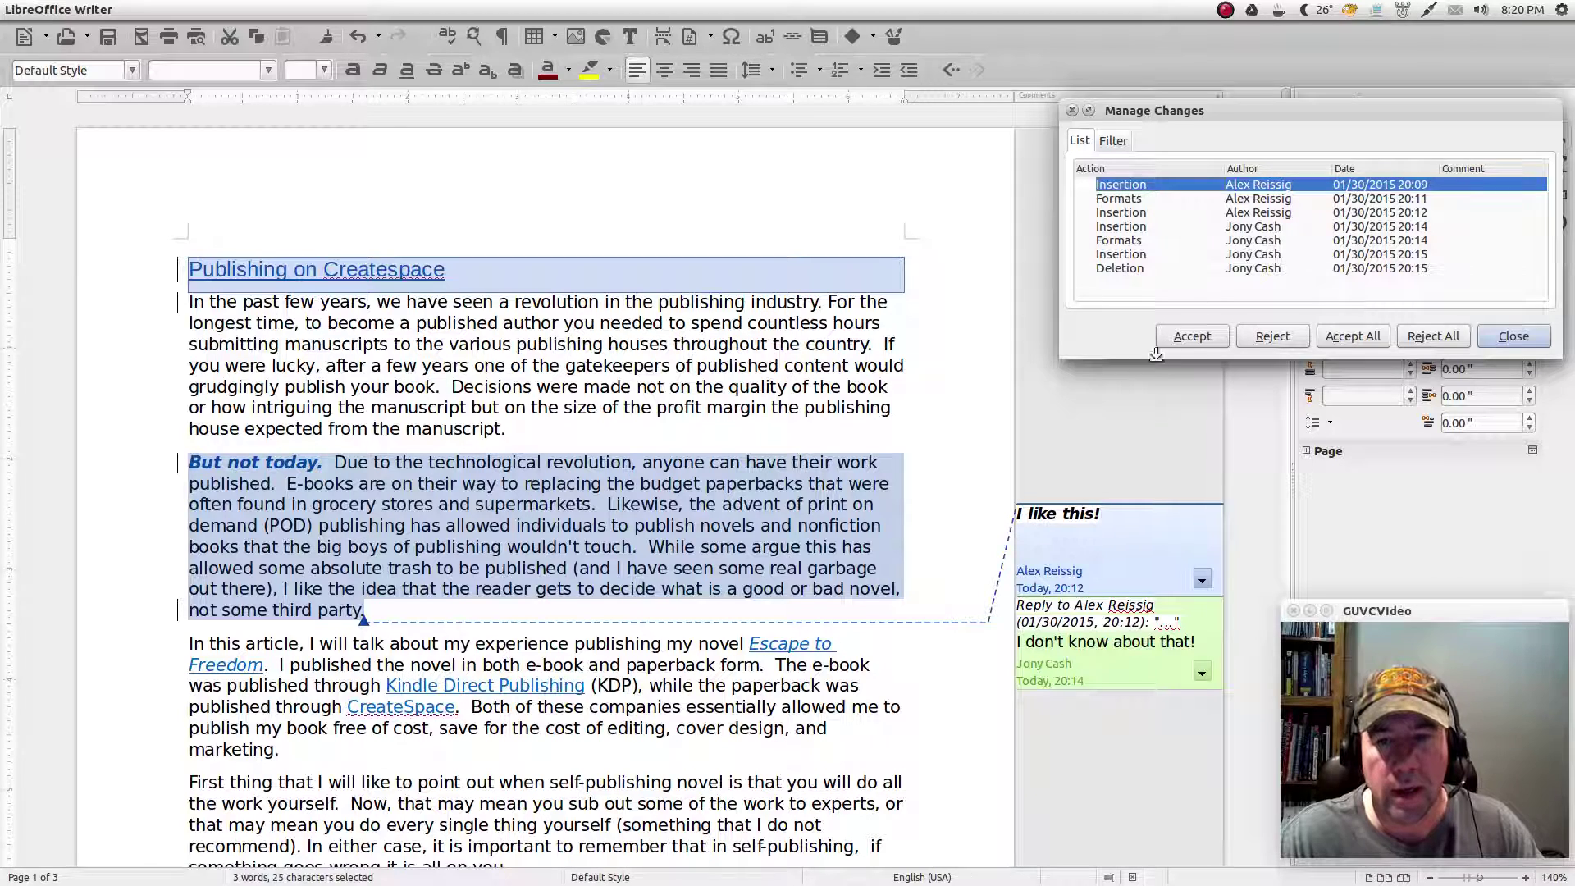
{"action": "left_click", "coordinate": [1201, 342]}
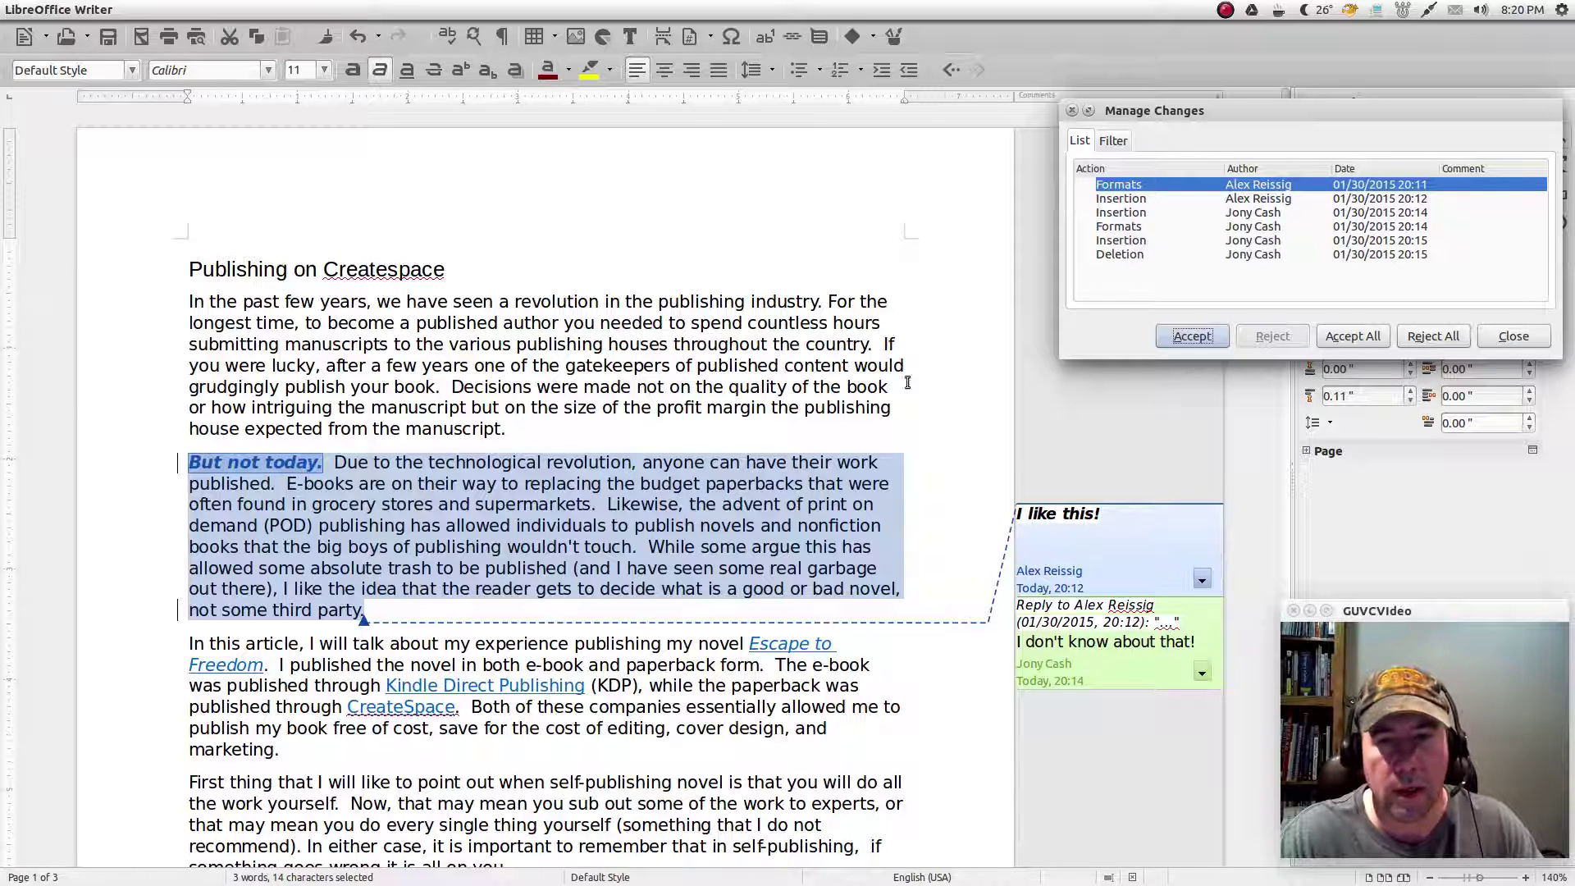
{"action": "left_click", "coordinate": [1170, 345]}
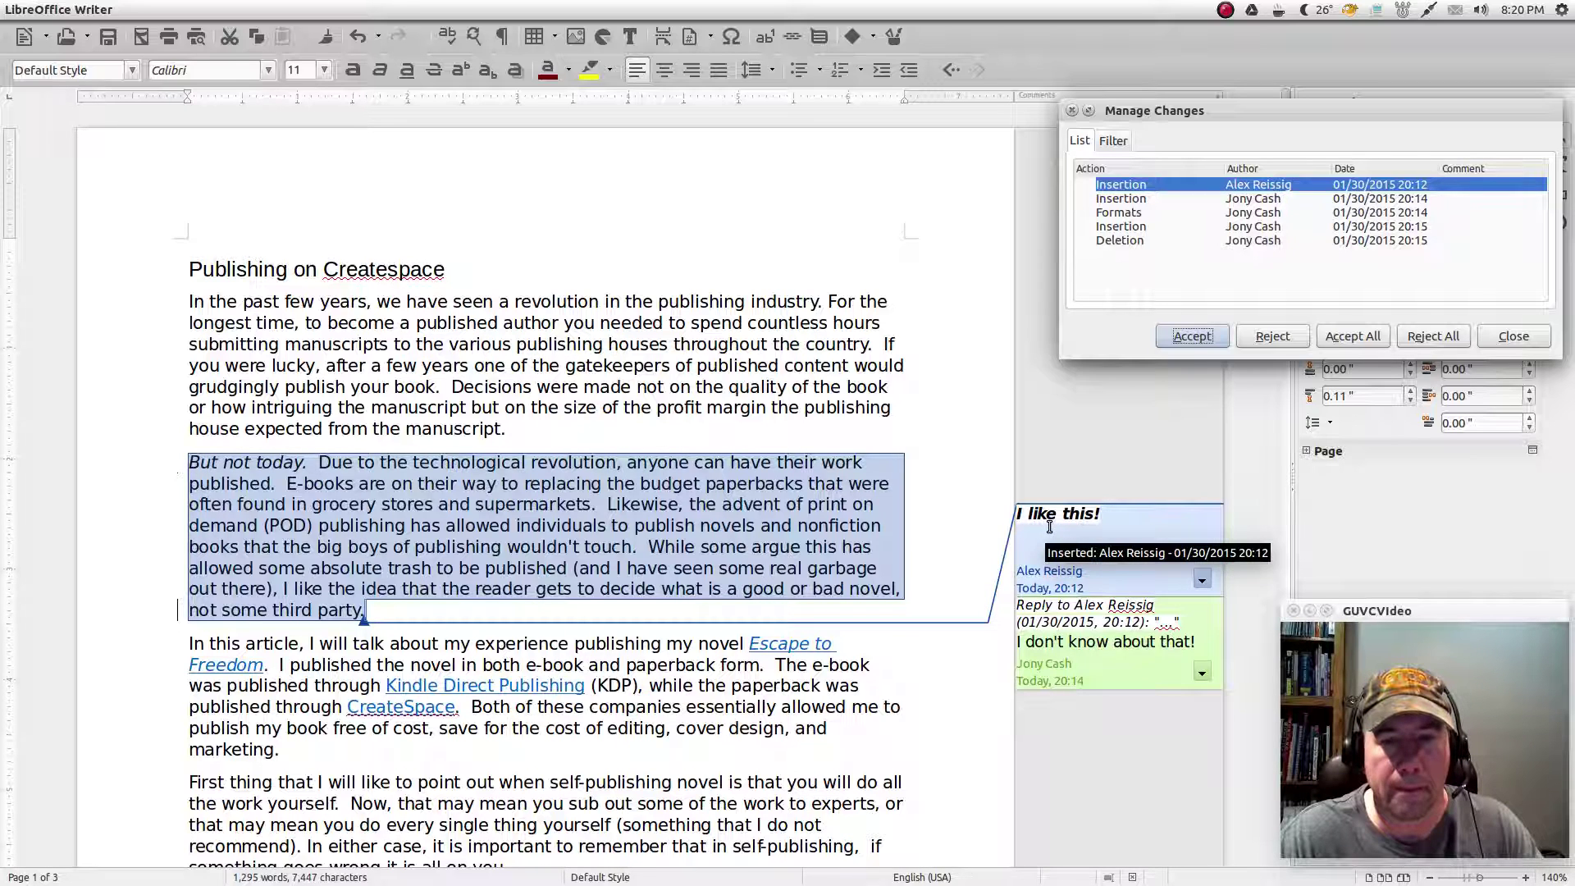
- Reject the tracked insertions of the comment "I like this!" and its reply, select the Kindle paragraph deletion and close the list
{"action": "left_click", "coordinate": [1269, 338]}
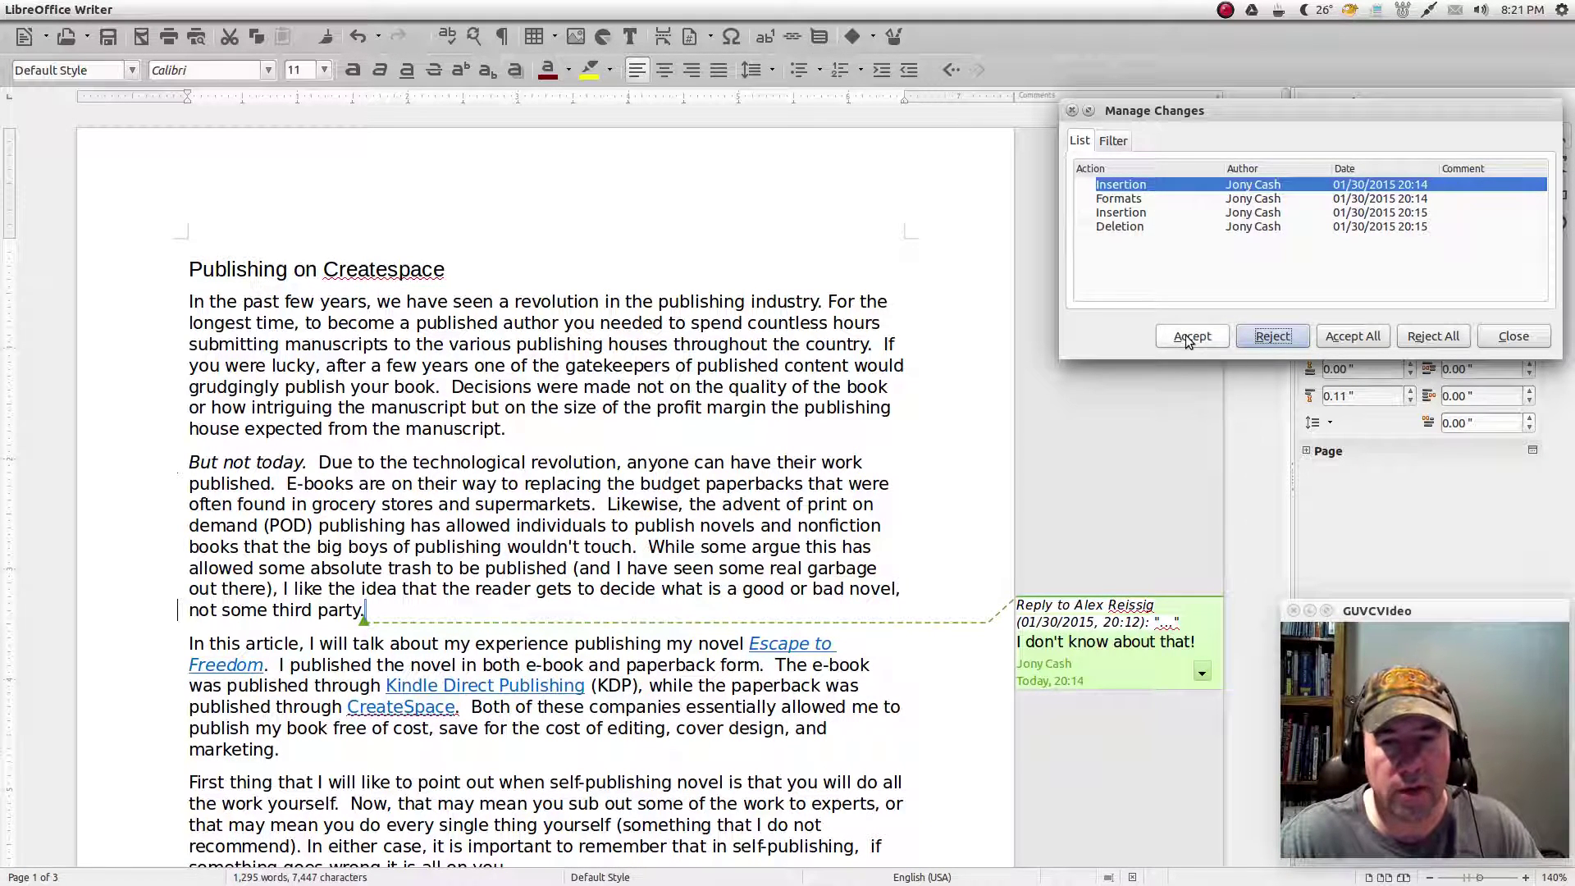
{"action": "left_click", "coordinate": [1254, 338]}
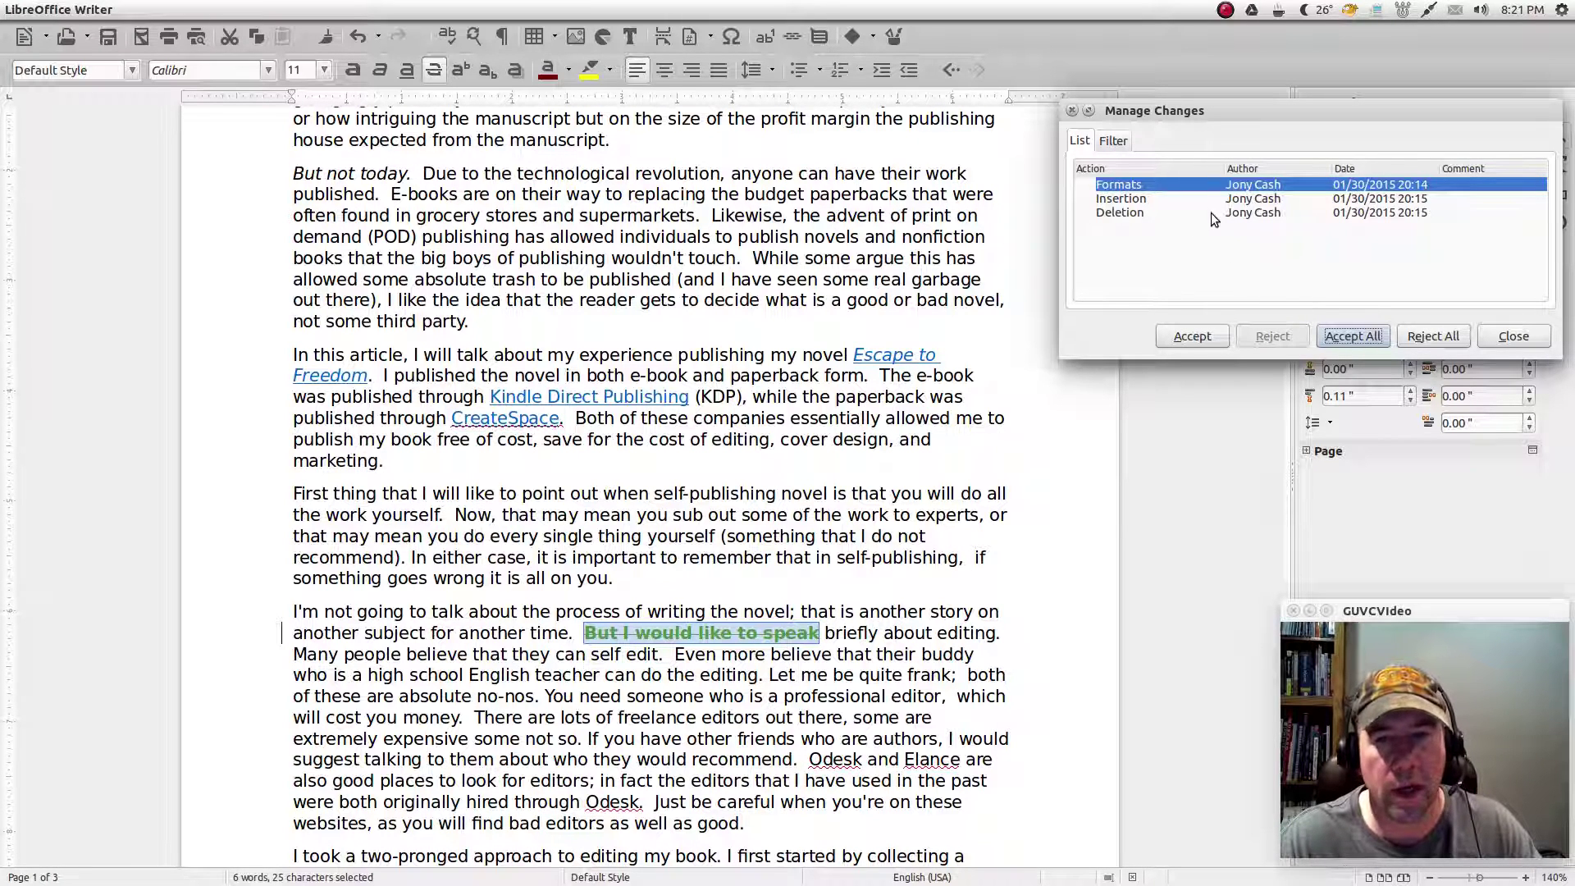
{"action": "left_click", "coordinate": [1125, 213]}
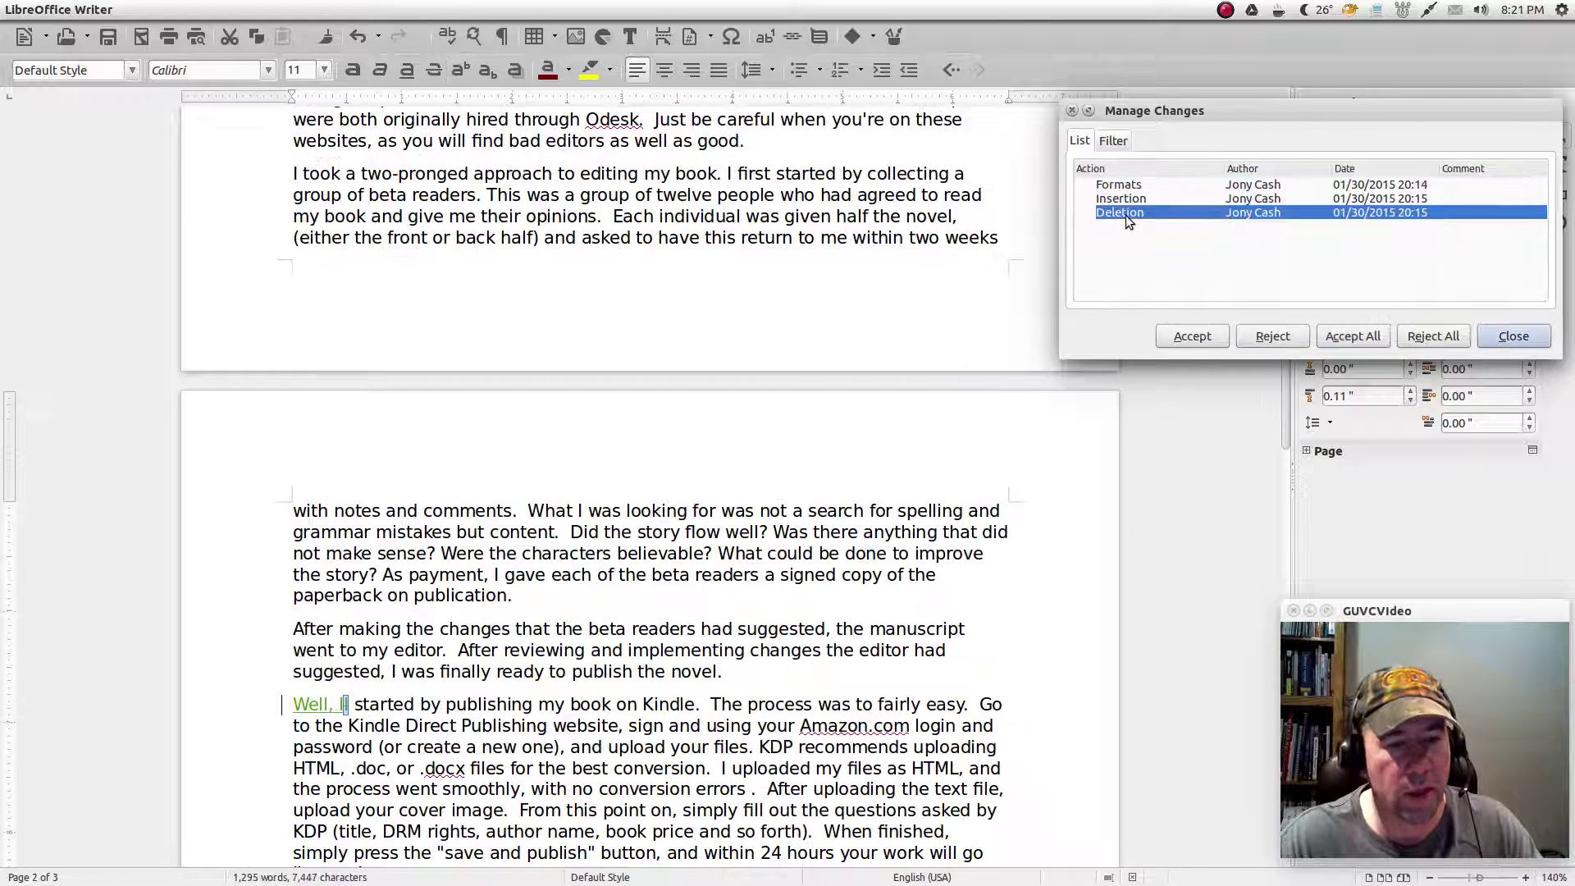
{"action": "left_click", "coordinate": [1529, 345]}
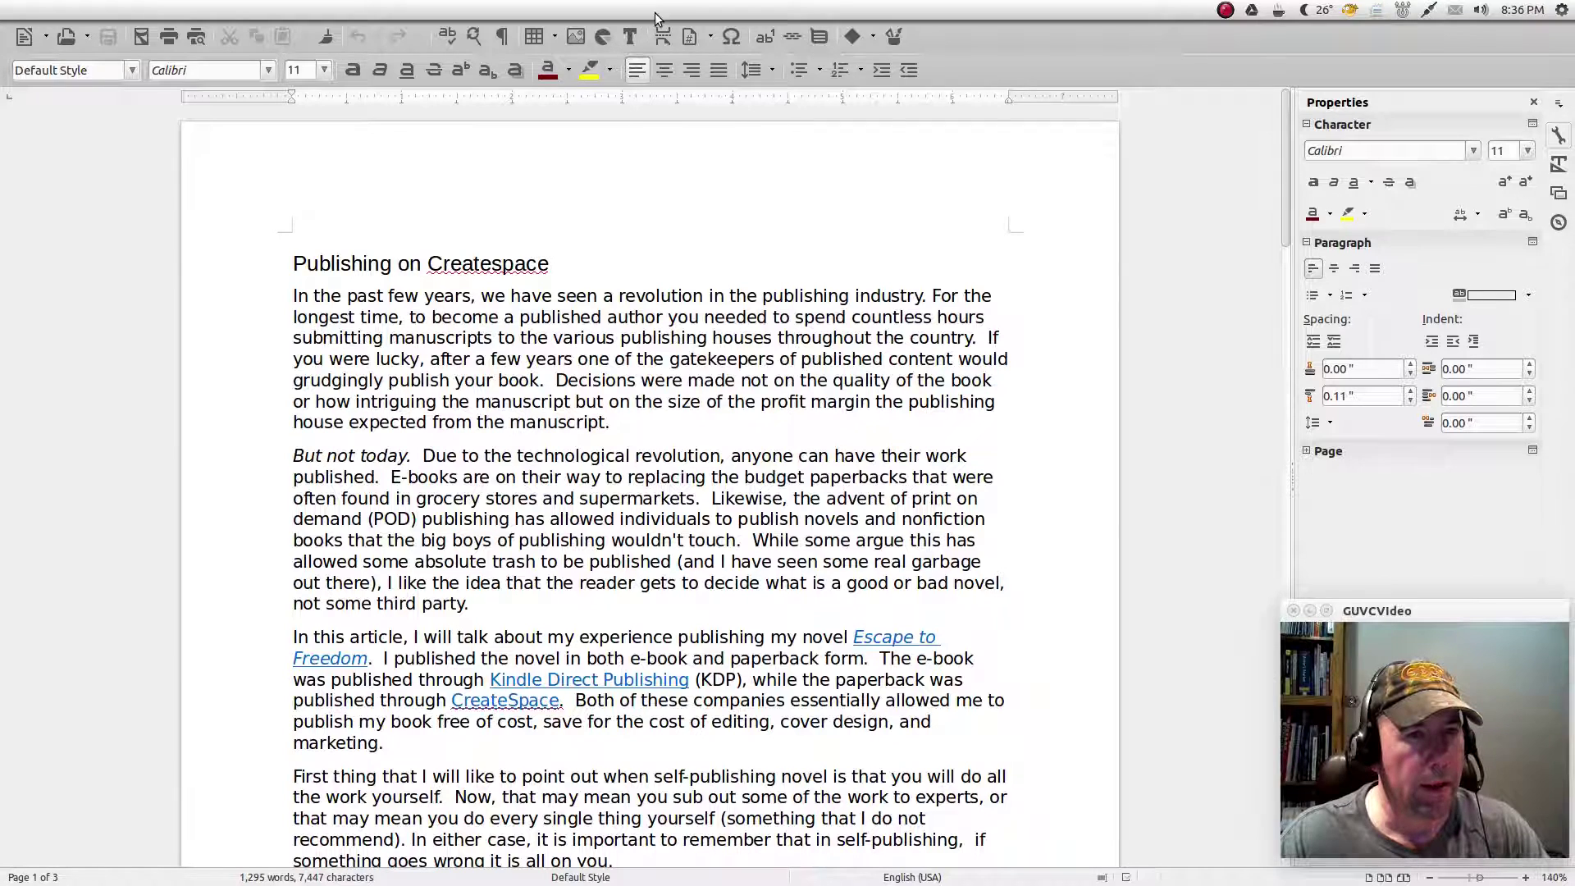
{"action": "mouse_move", "coordinate": [609, 17]}
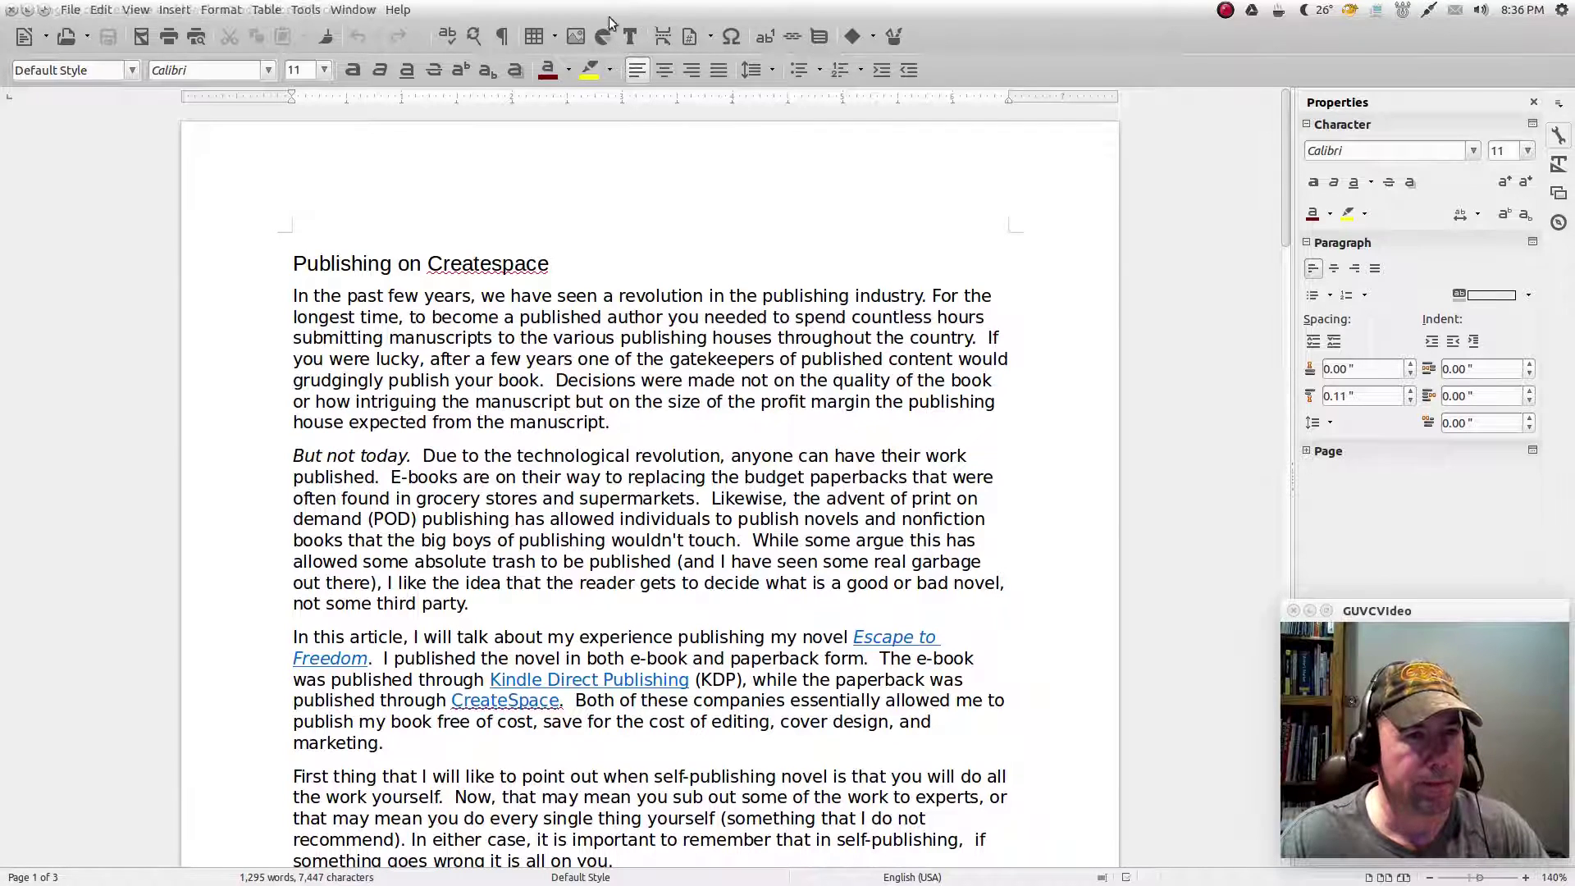
{"action": "left_click", "coordinate": [70, 10]}
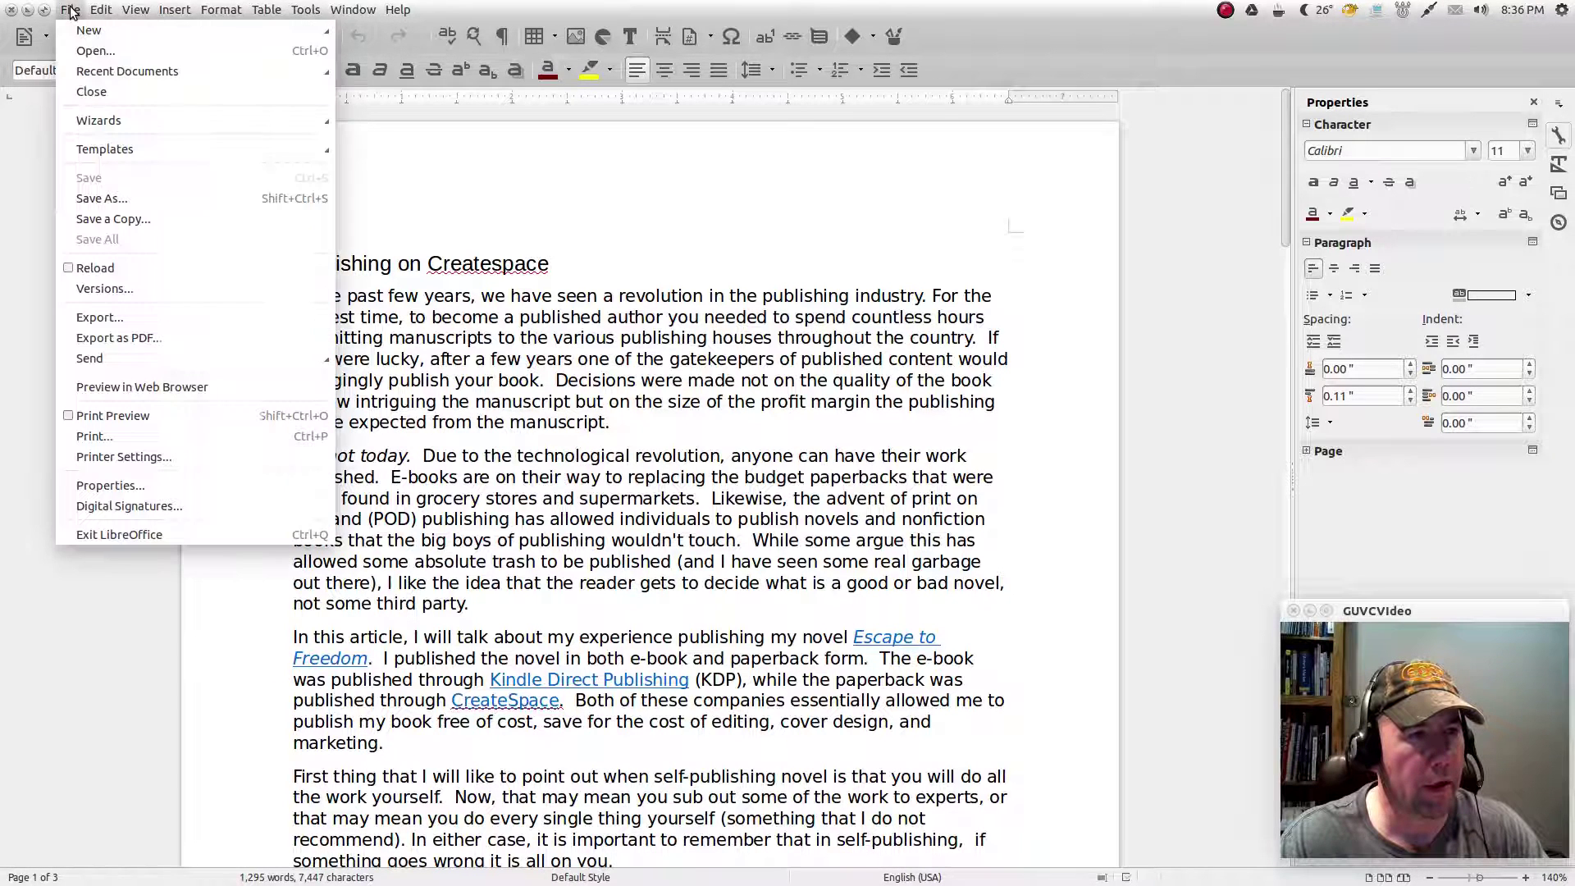
{"action": "left_click", "coordinate": [104, 204]}
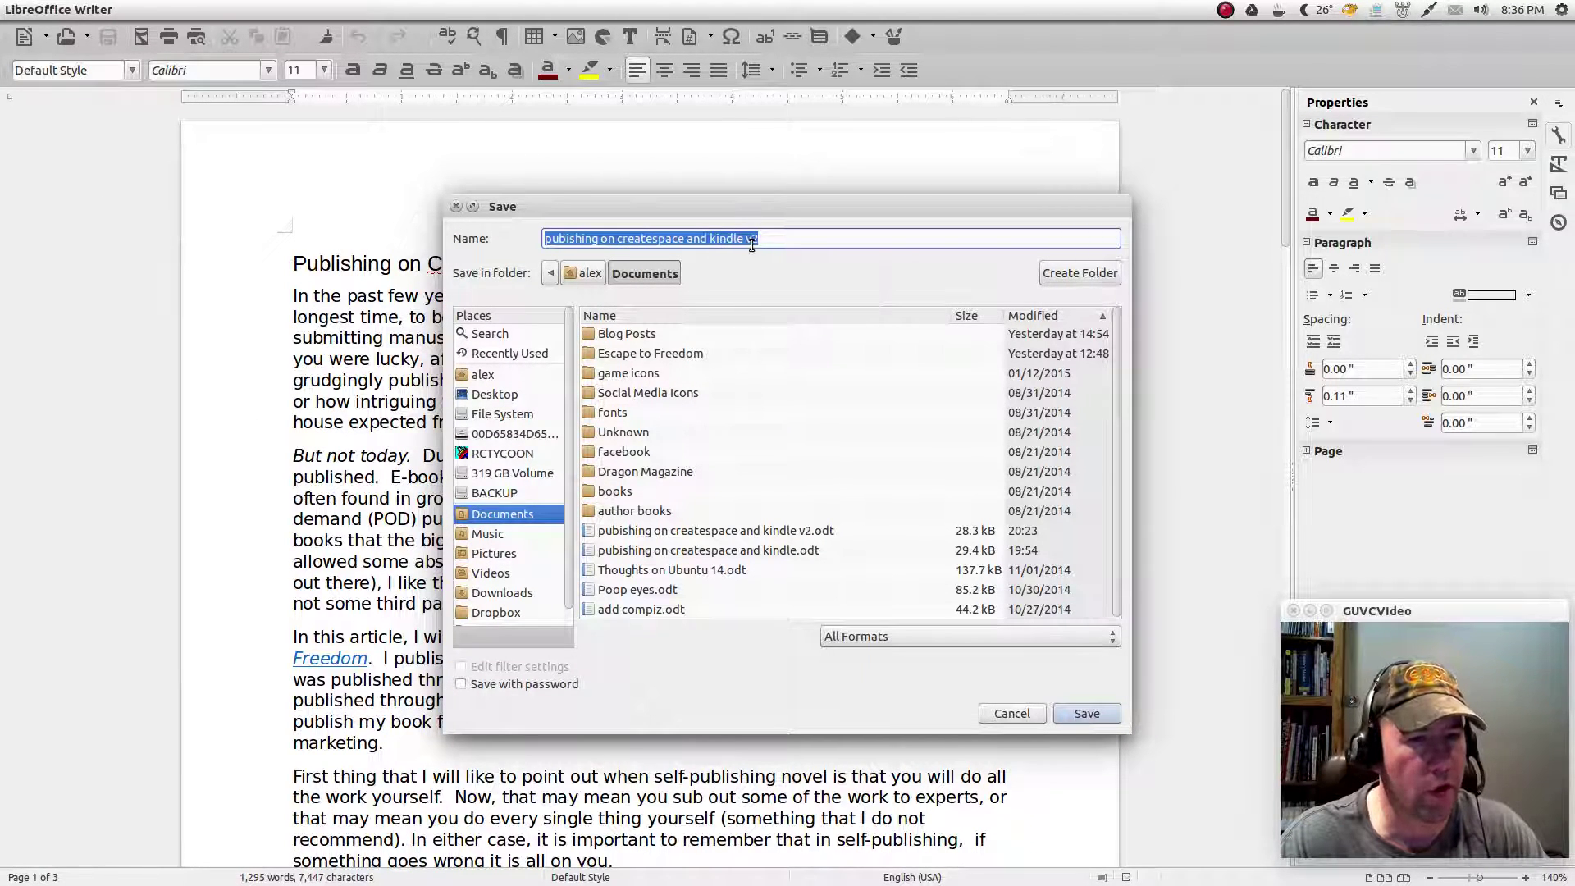
{"action": "left_click", "coordinate": [1008, 723]}
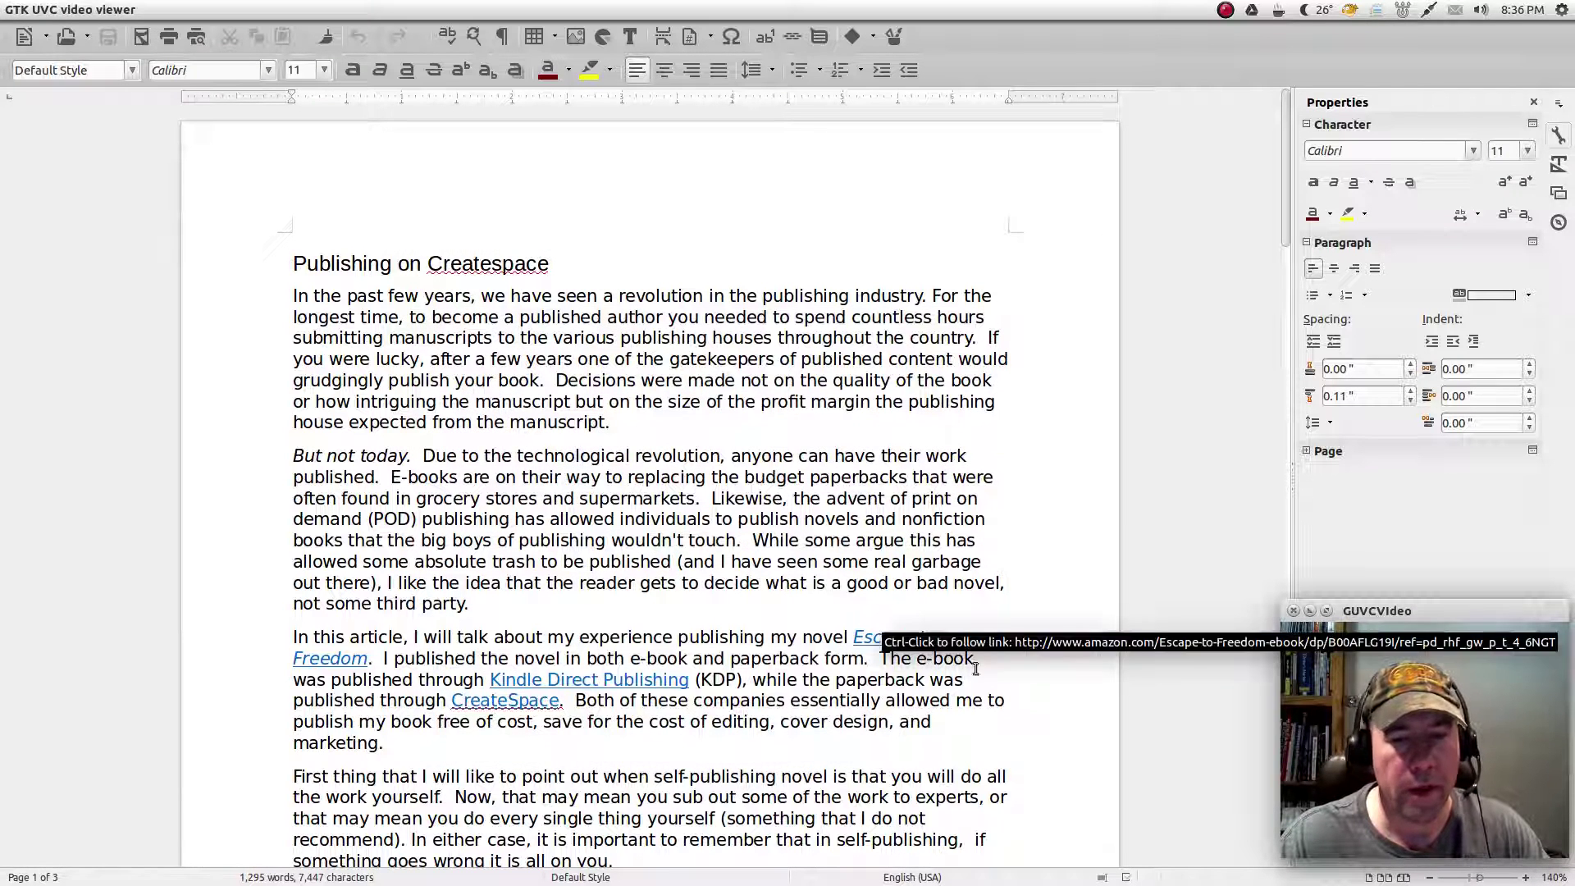
- Compare the open article with "pubishing on createspace and kindle.odt" from Documents and close the resulting list of changes
{"action": "left_click", "coordinate": [563, 18]}
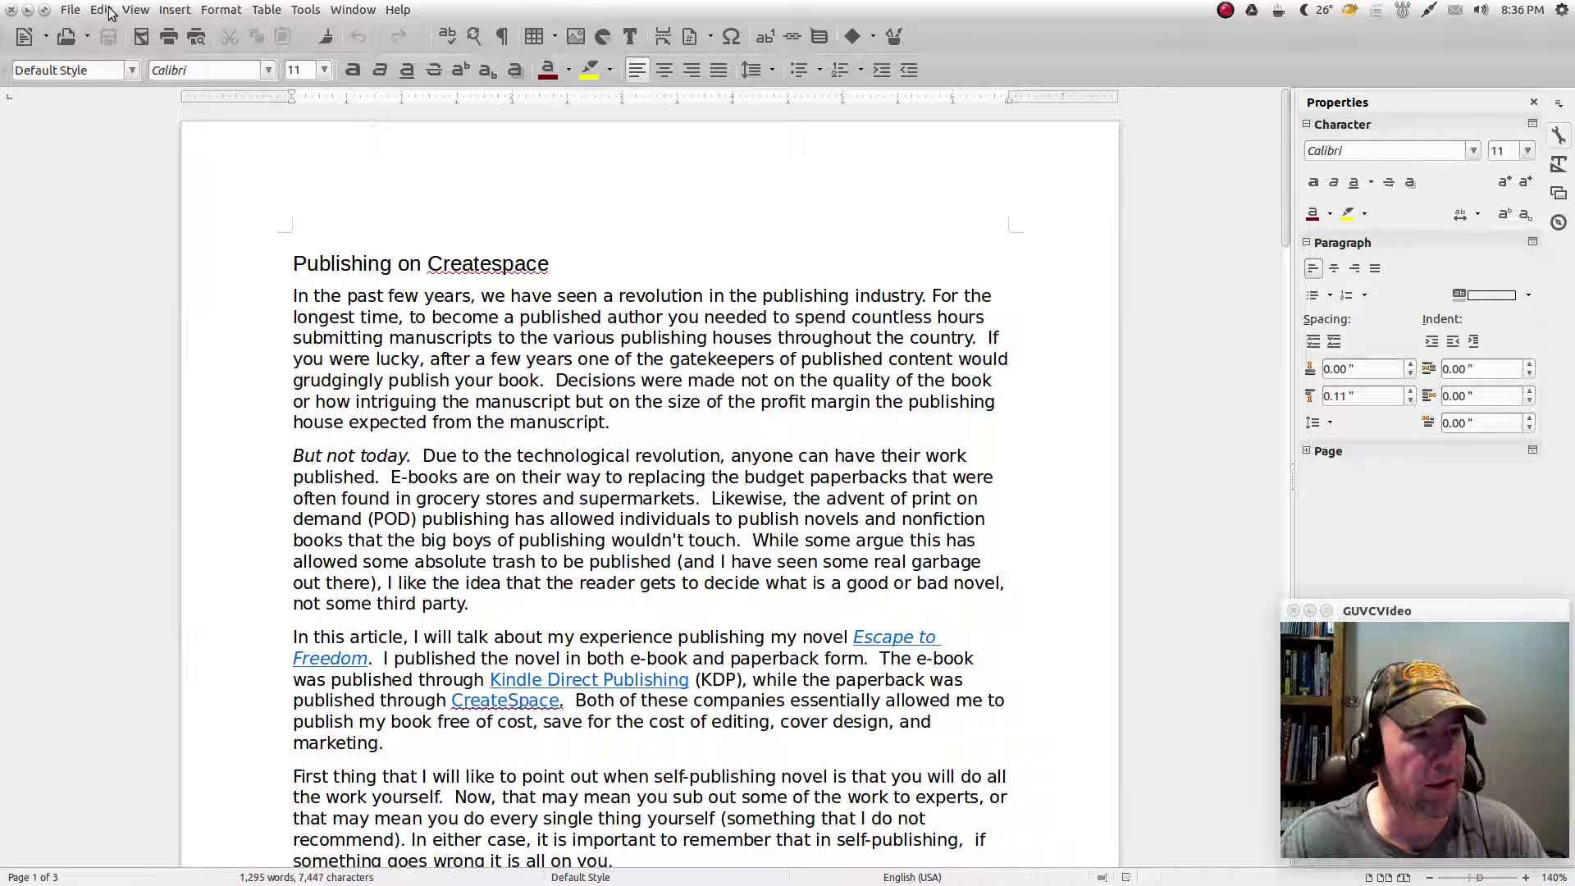
{"action": "left_click", "coordinate": [101, 10]}
{"action": "left_click", "coordinate": [159, 349]}
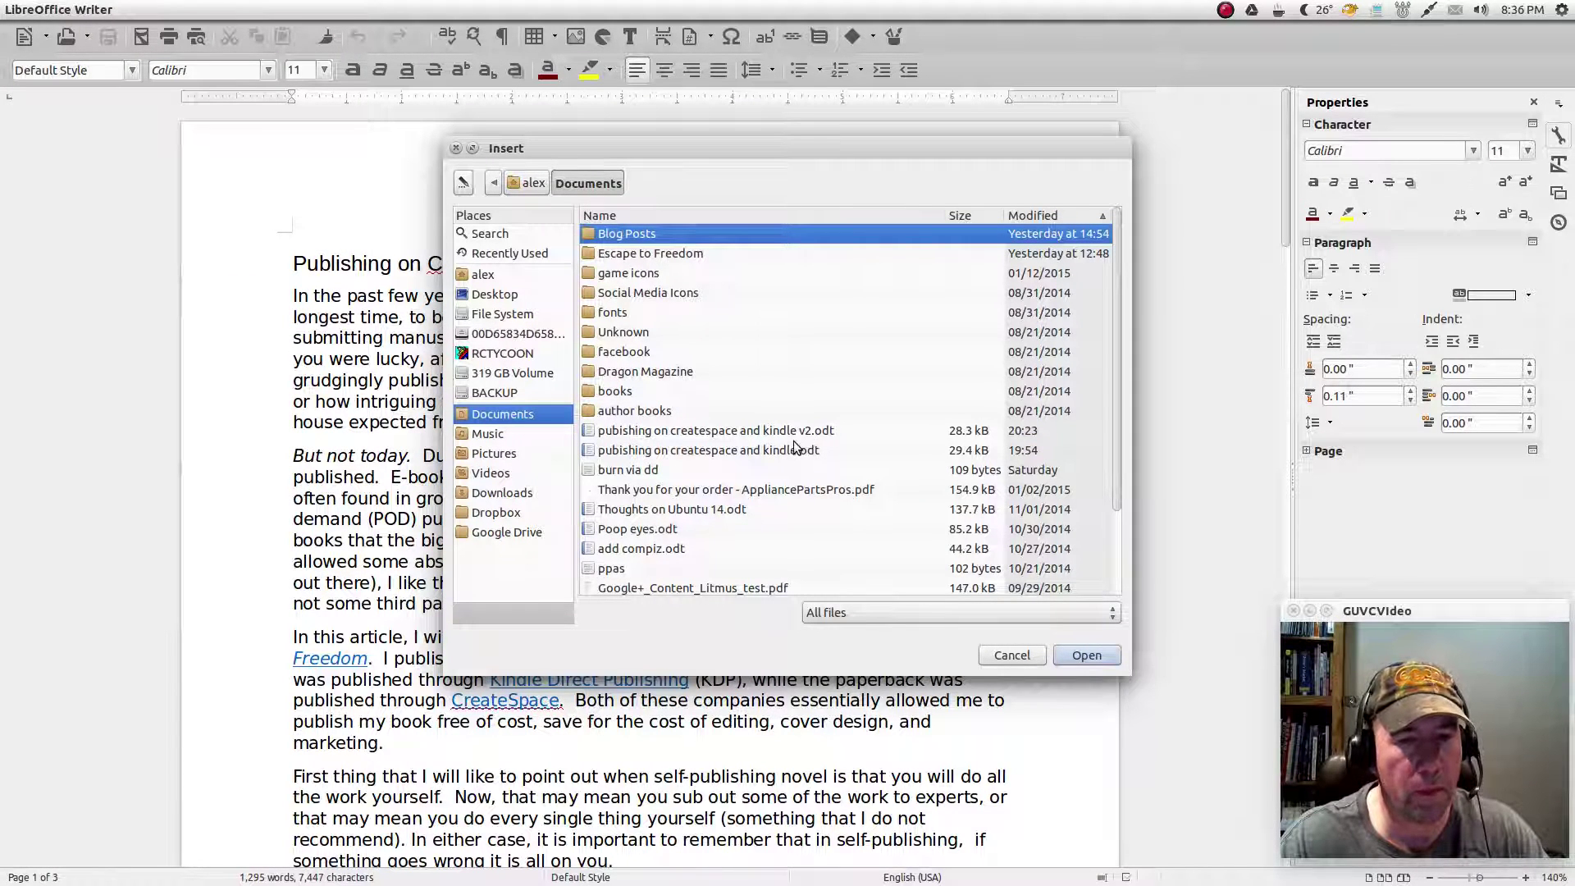
{"action": "left_click", "coordinate": [784, 451]}
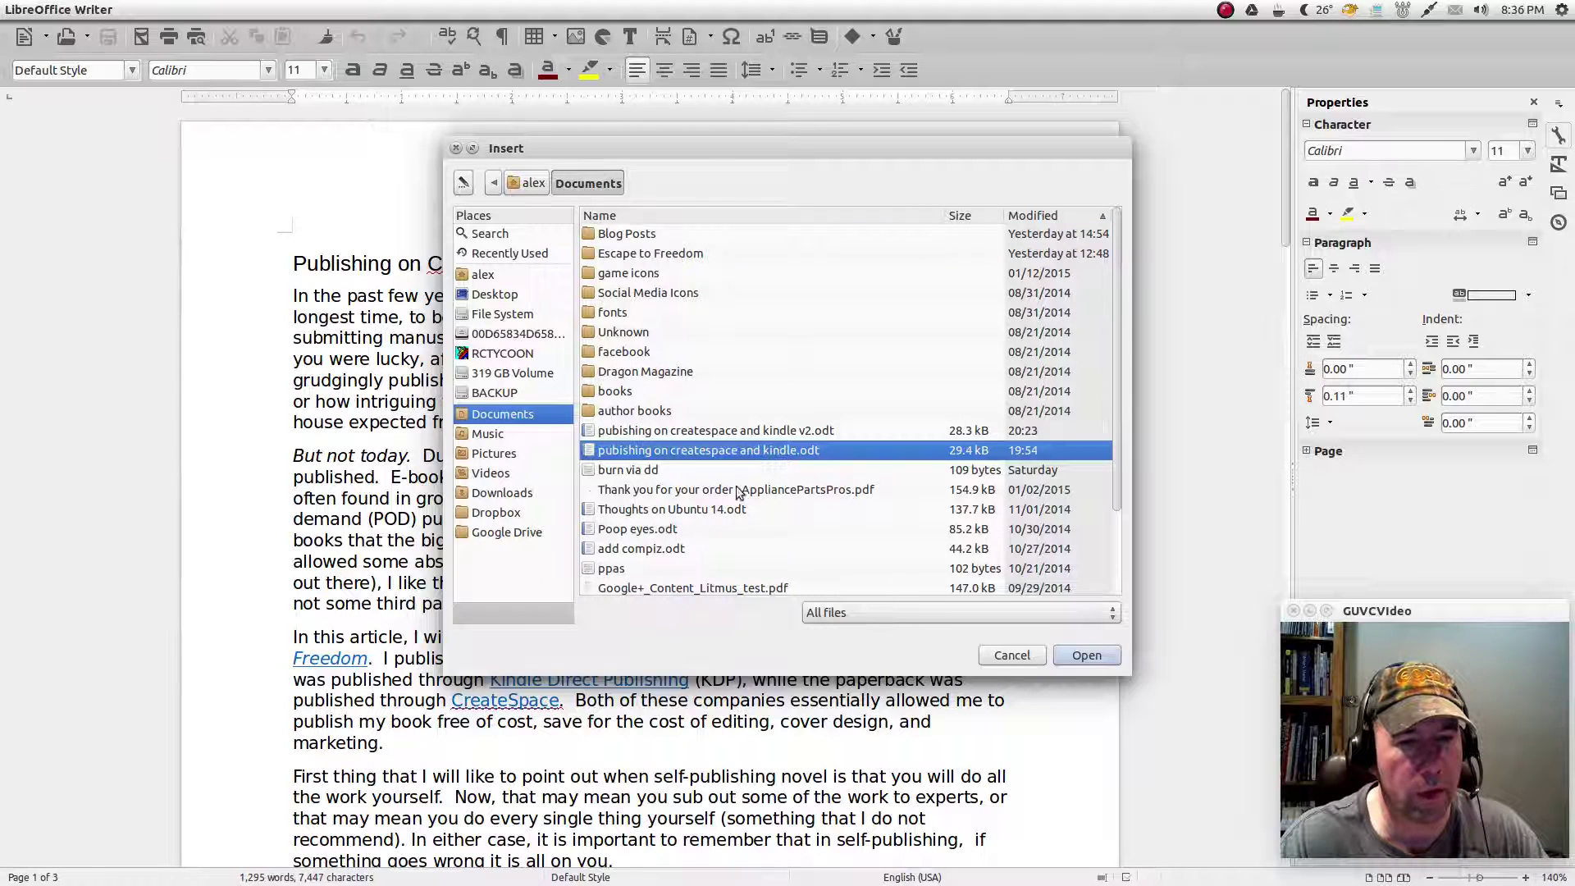
{"action": "left_click", "coordinate": [1087, 655]}
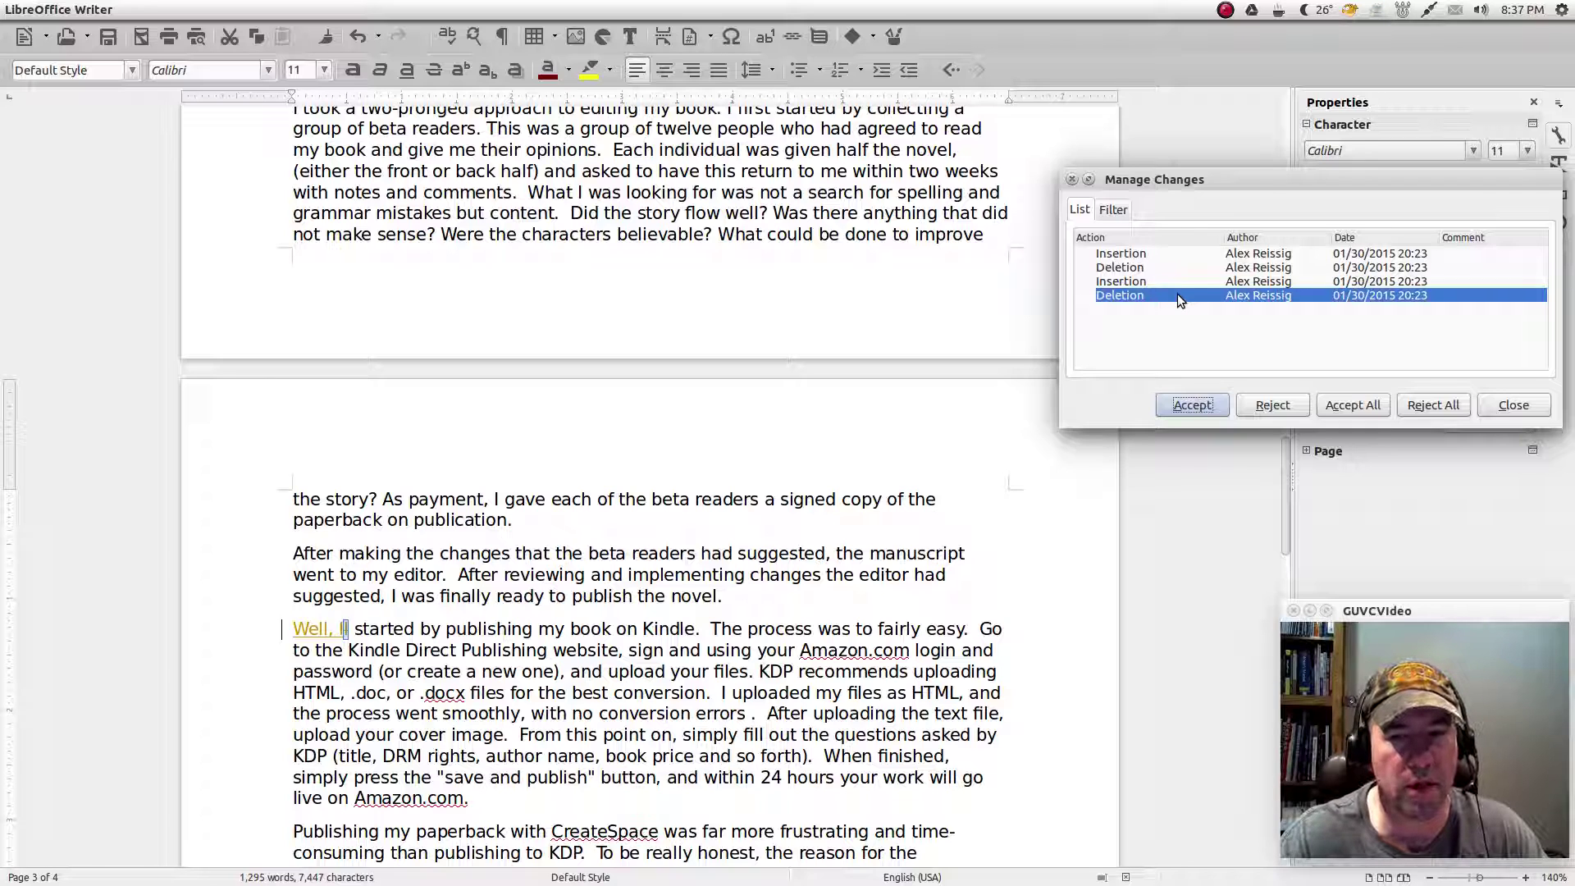
{"action": "left_click", "coordinate": [1072, 180]}
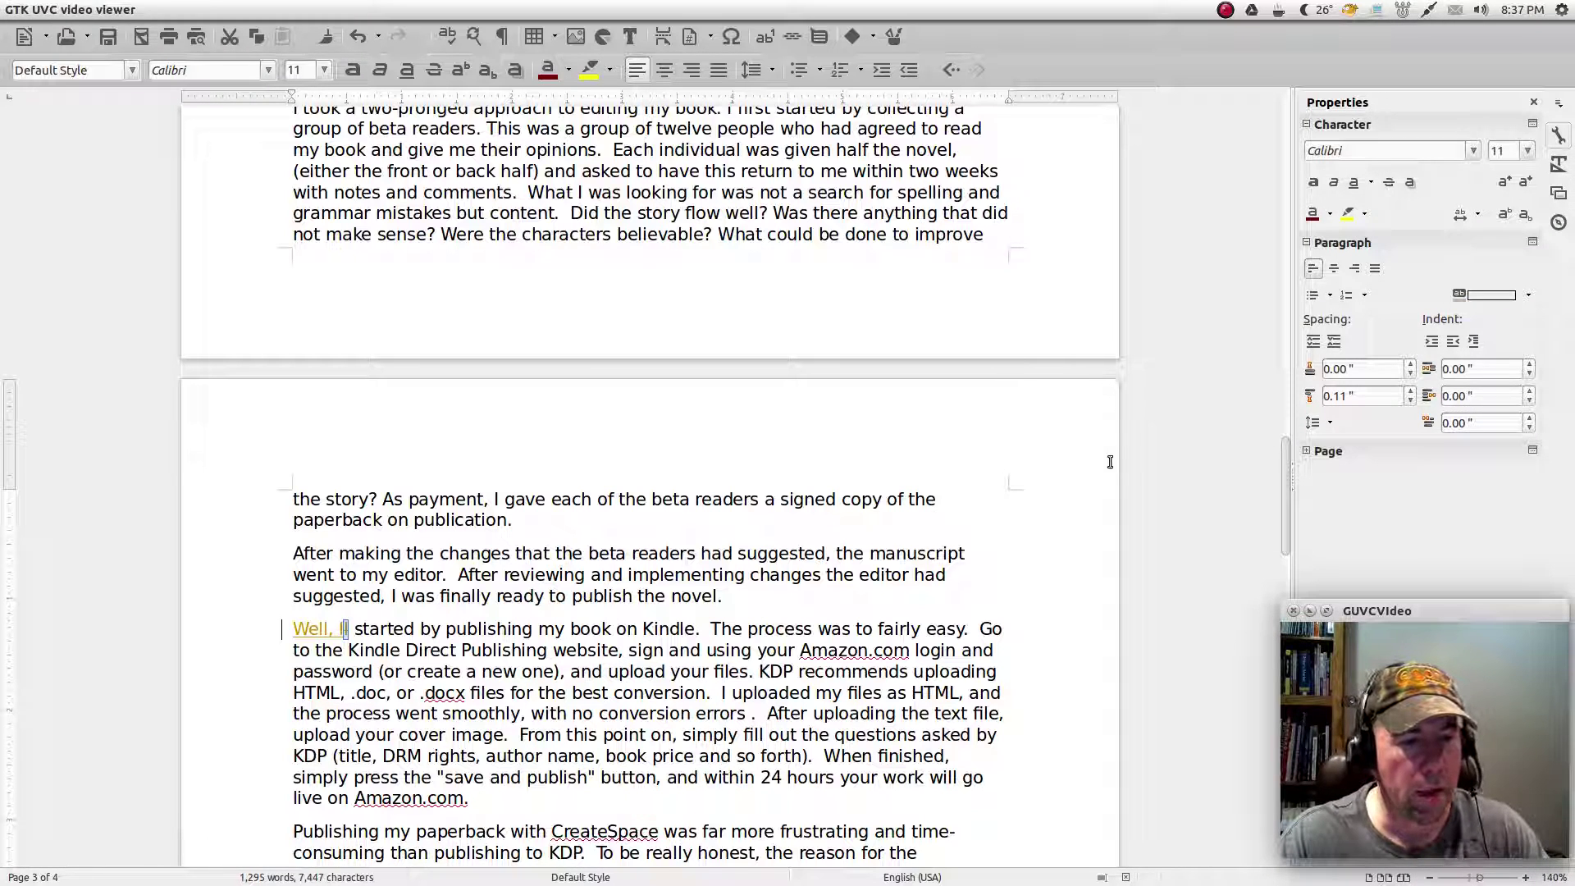